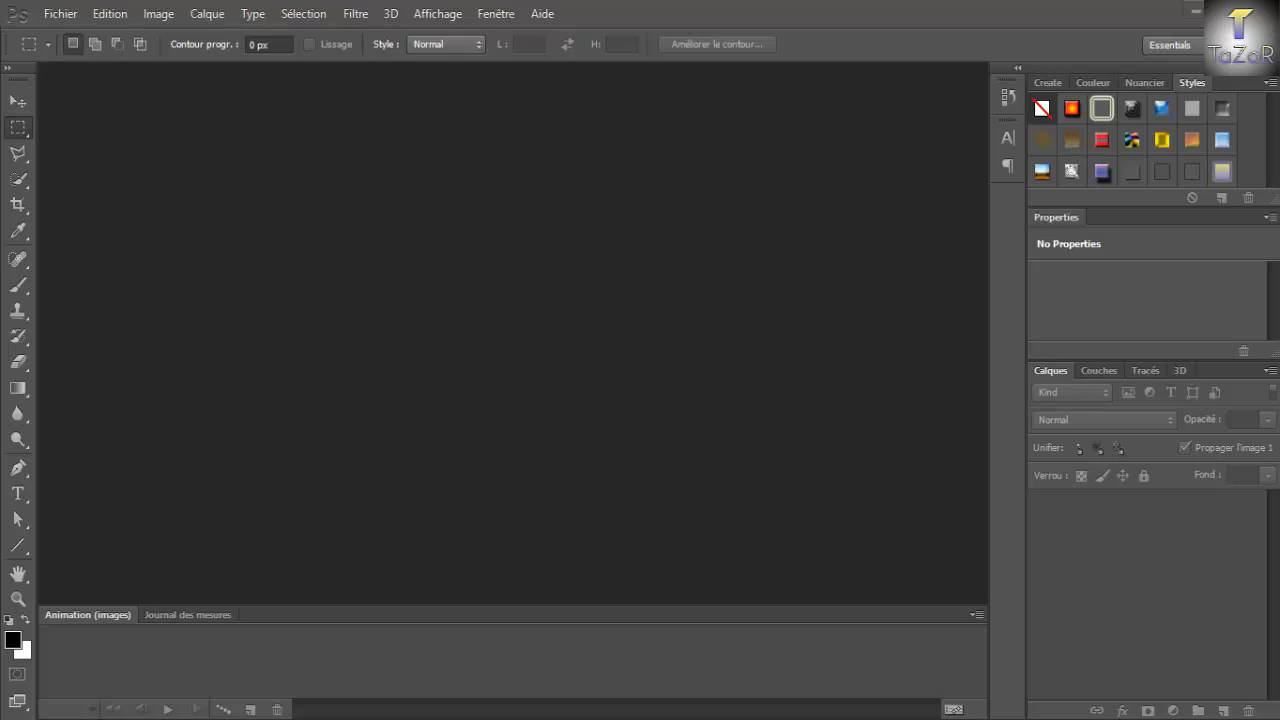
Open the TaZoR Minecraft Bannière image from the Images folder in Dossiers to examine the example banner, and close it.
{"action": "left_click", "coordinate": [1194, 10]}
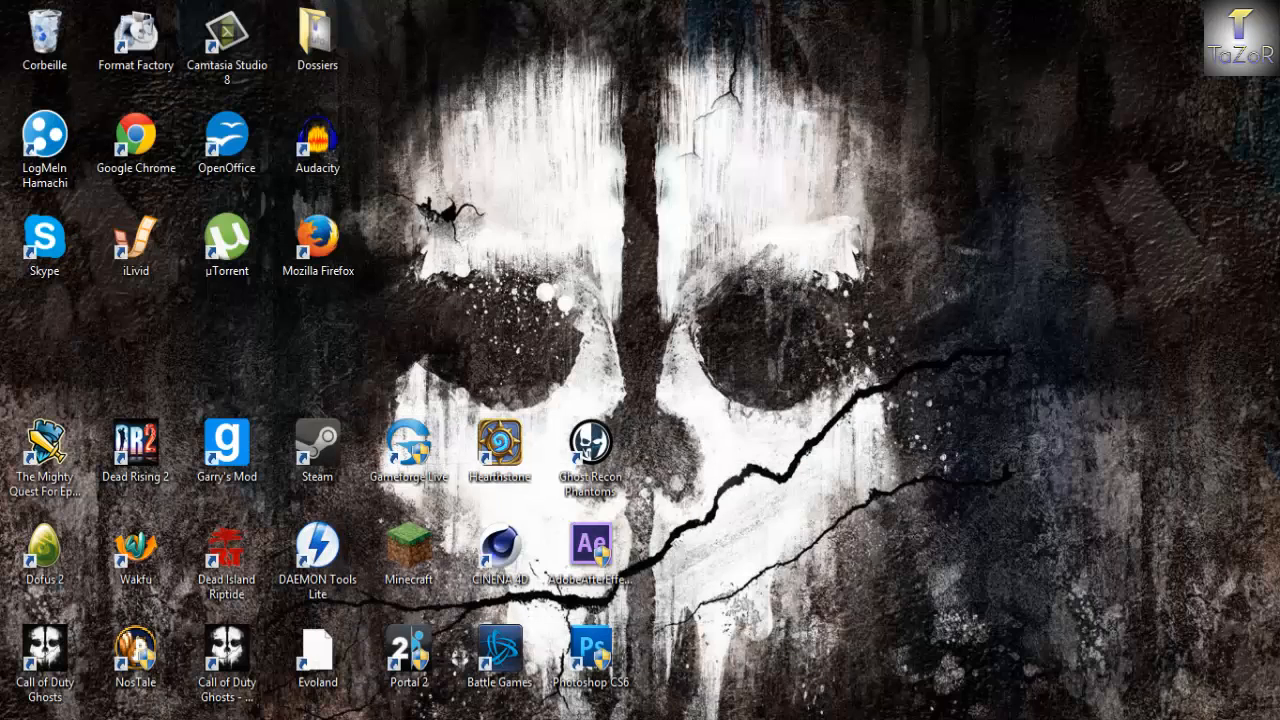
{"action": "double_click", "coordinate": [317, 35]}
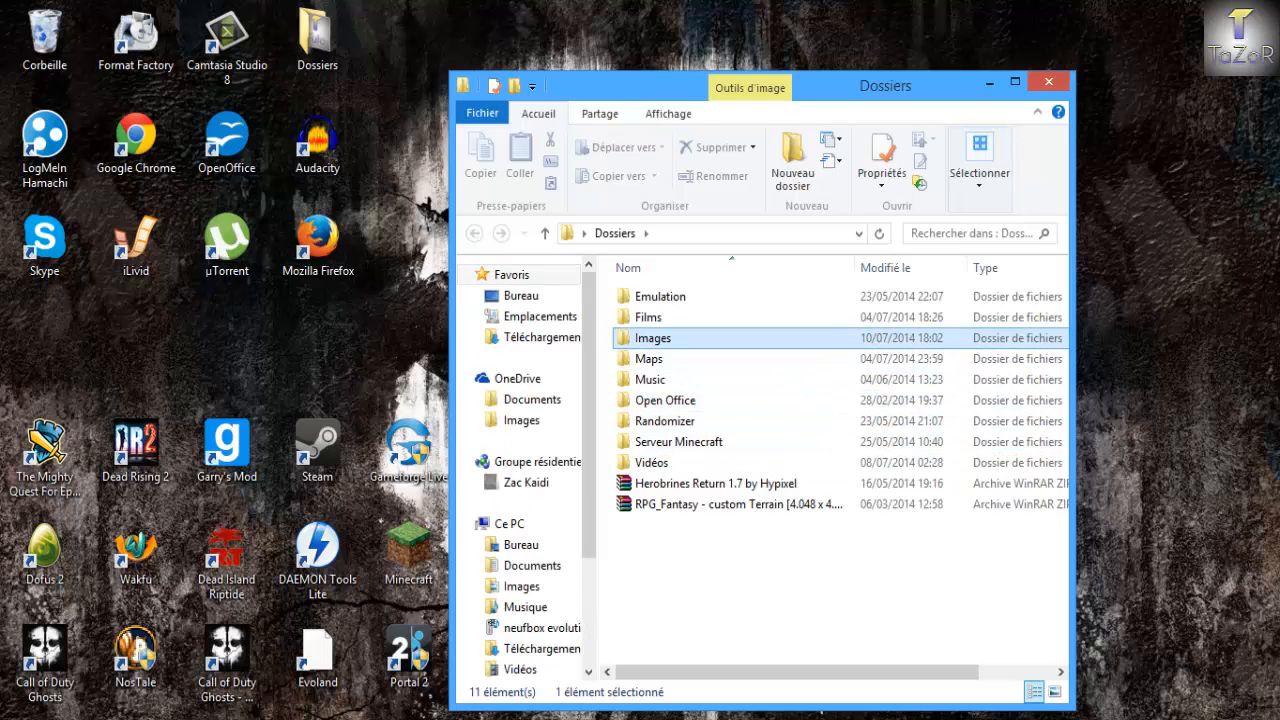
{"action": "double_click", "coordinate": [653, 338]}
{"action": "double_click", "coordinate": [661, 330]}
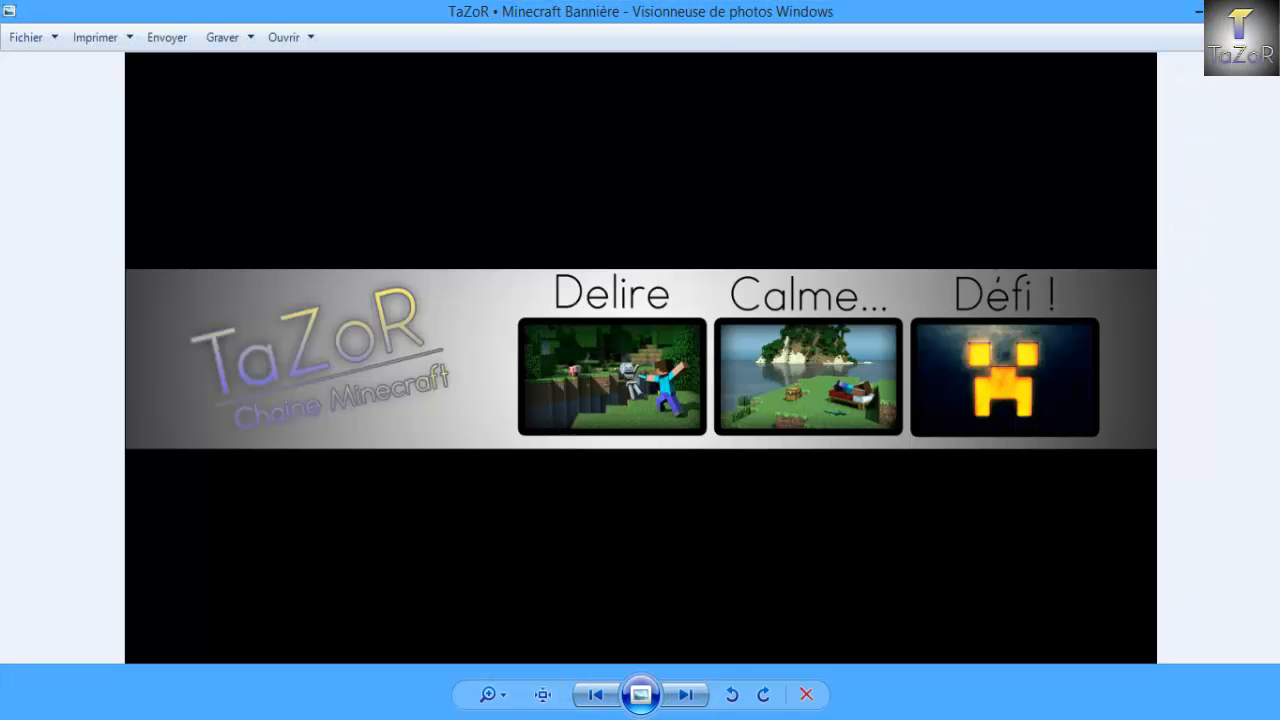
{"action": "left_click", "coordinate": [1257, 10]}
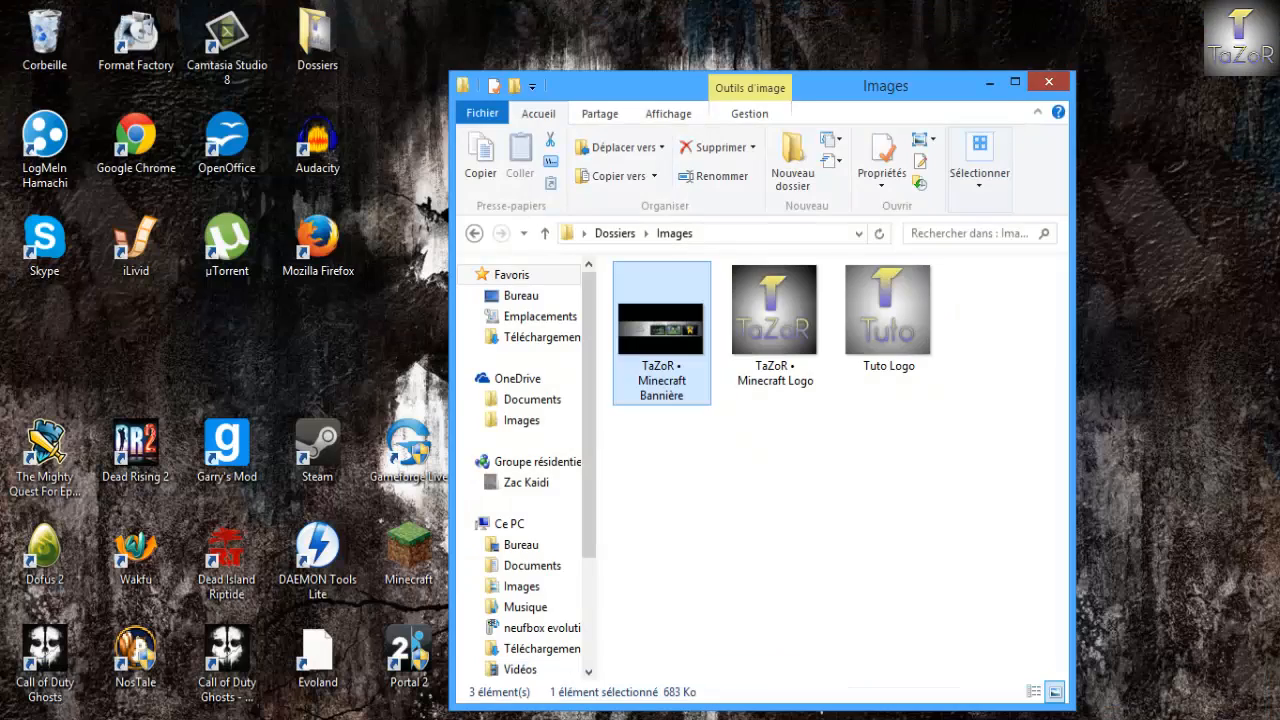
{"action": "left_click", "coordinate": [1049, 82]}
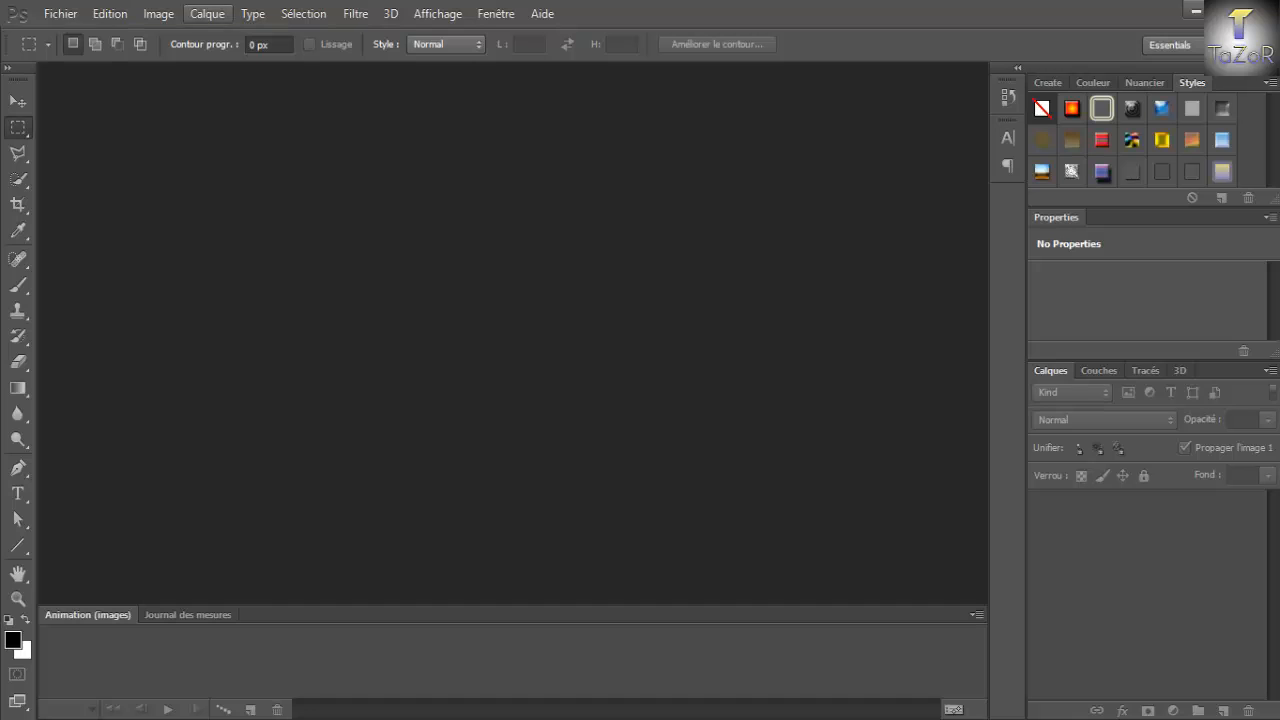
Start a new document and set its background contents to Transparent.
{"action": "left_click", "coordinate": [60, 13]}
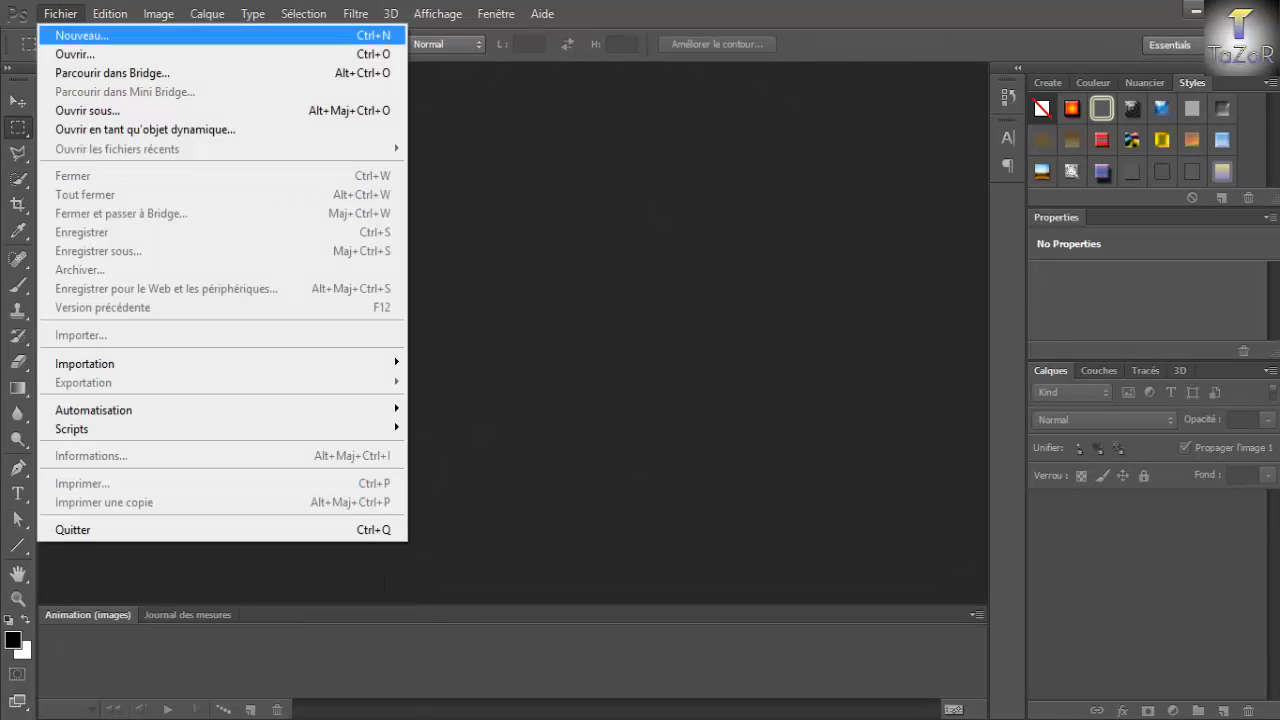
{"action": "left_click", "coordinate": [60, 14]}
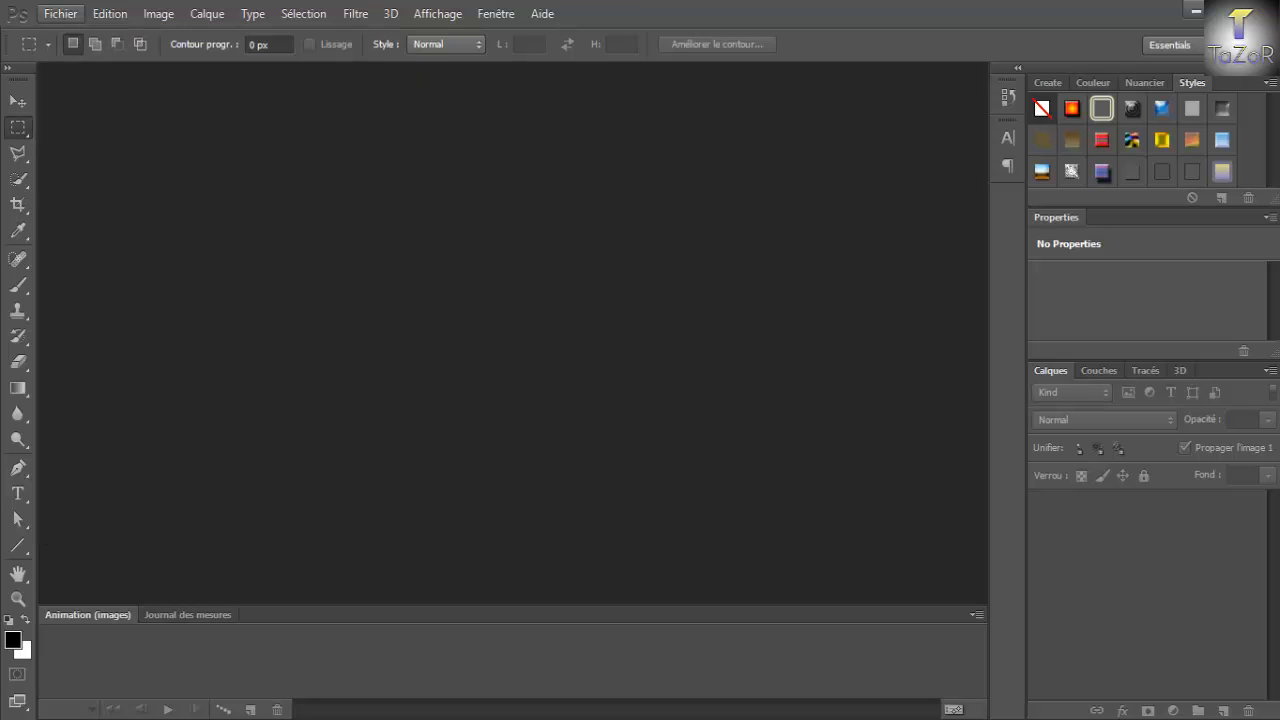
{"action": "left_click", "coordinate": [60, 14]}
{"action": "left_click", "coordinate": [81, 35]}
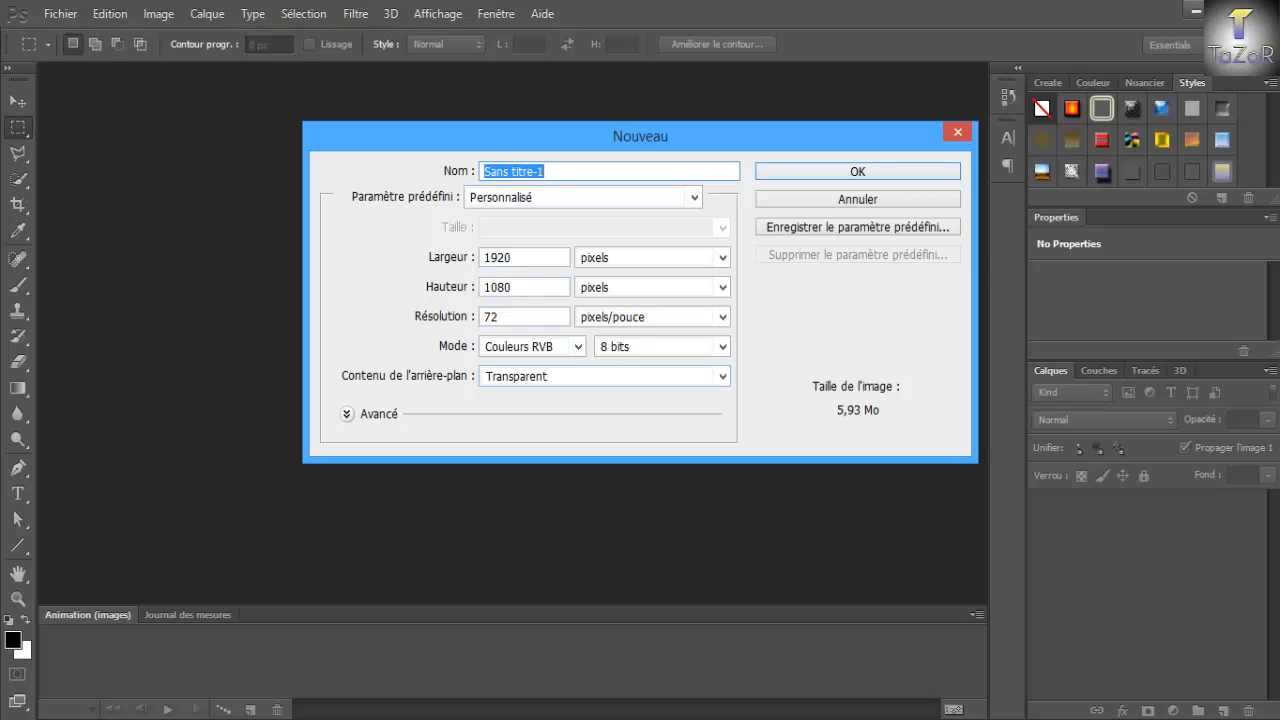
{"action": "left_click", "coordinate": [606, 377]}
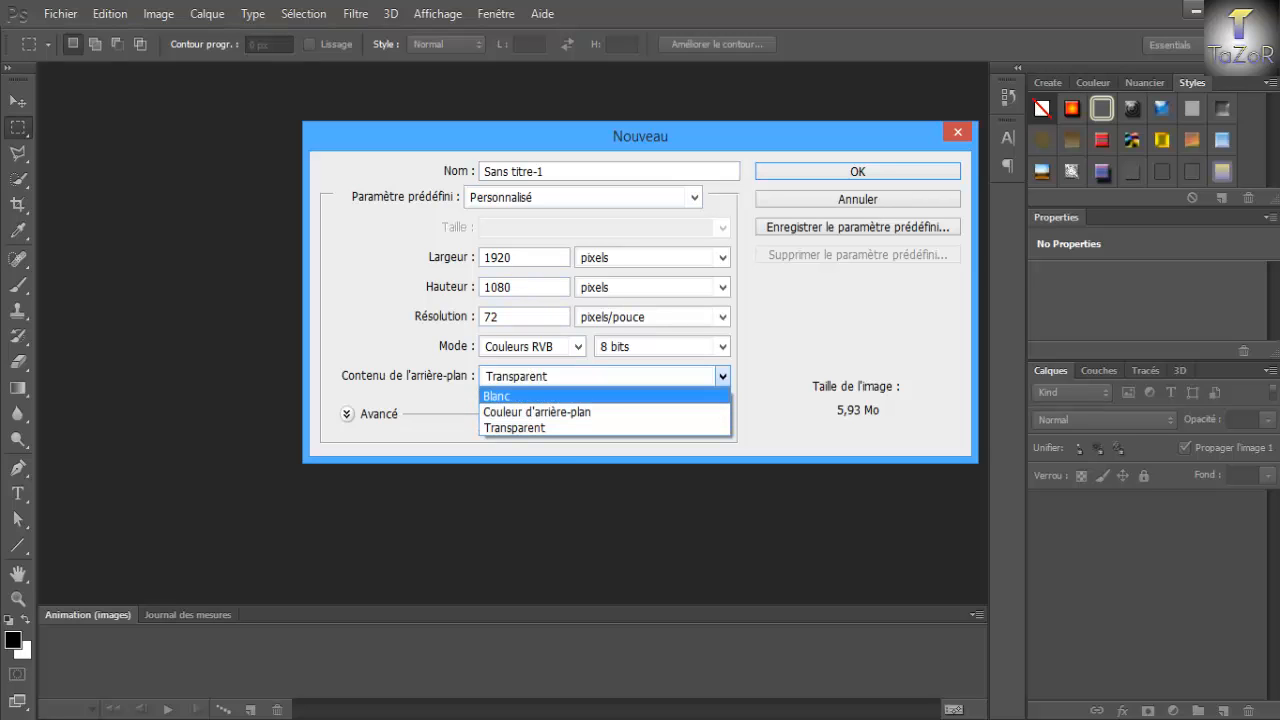
{"action": "left_click", "coordinate": [597, 396]}
{"action": "left_click", "coordinate": [606, 377]}
{"action": "left_click", "coordinate": [597, 428]}
Set the new document's width to 4131 pixels.
{"action": "left_click", "coordinate": [530, 258]}
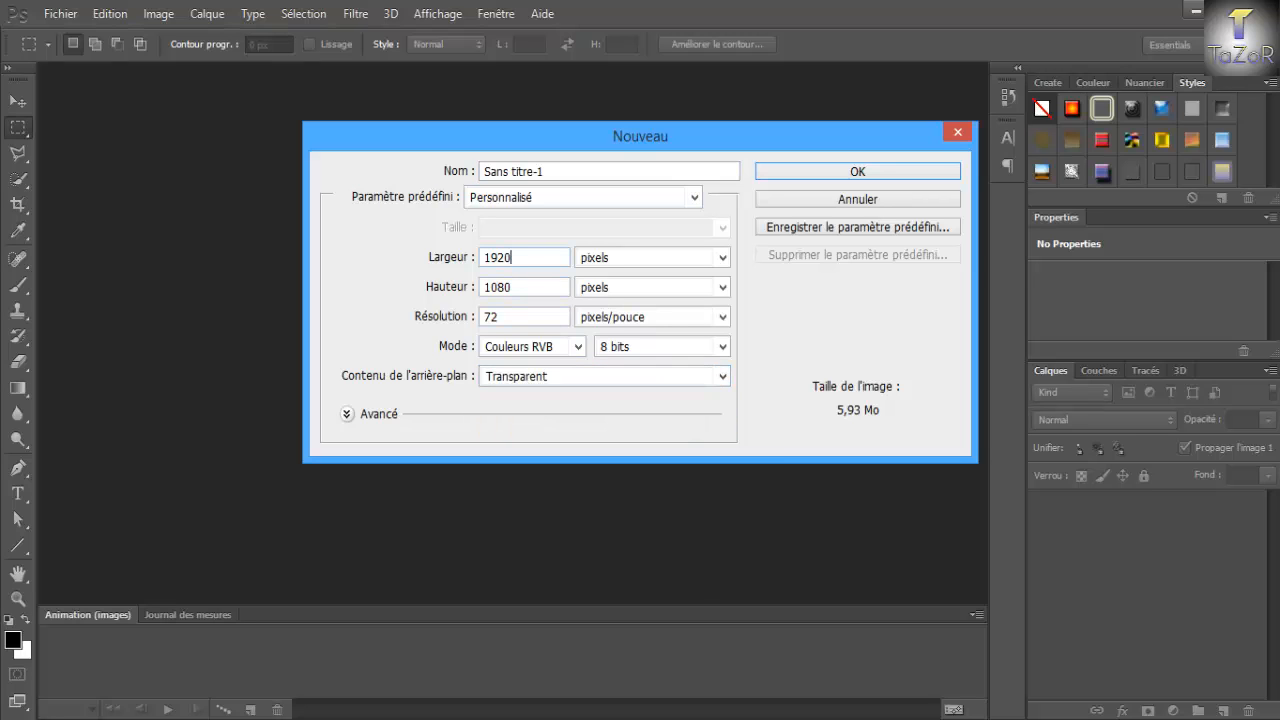
{"action": "key", "text": "BackSpace"}
{"action": "key", "text": "BackSpace"}
{"action": "key", "text": "BackSpace"}
{"action": "key", "text": "BackSpace"}
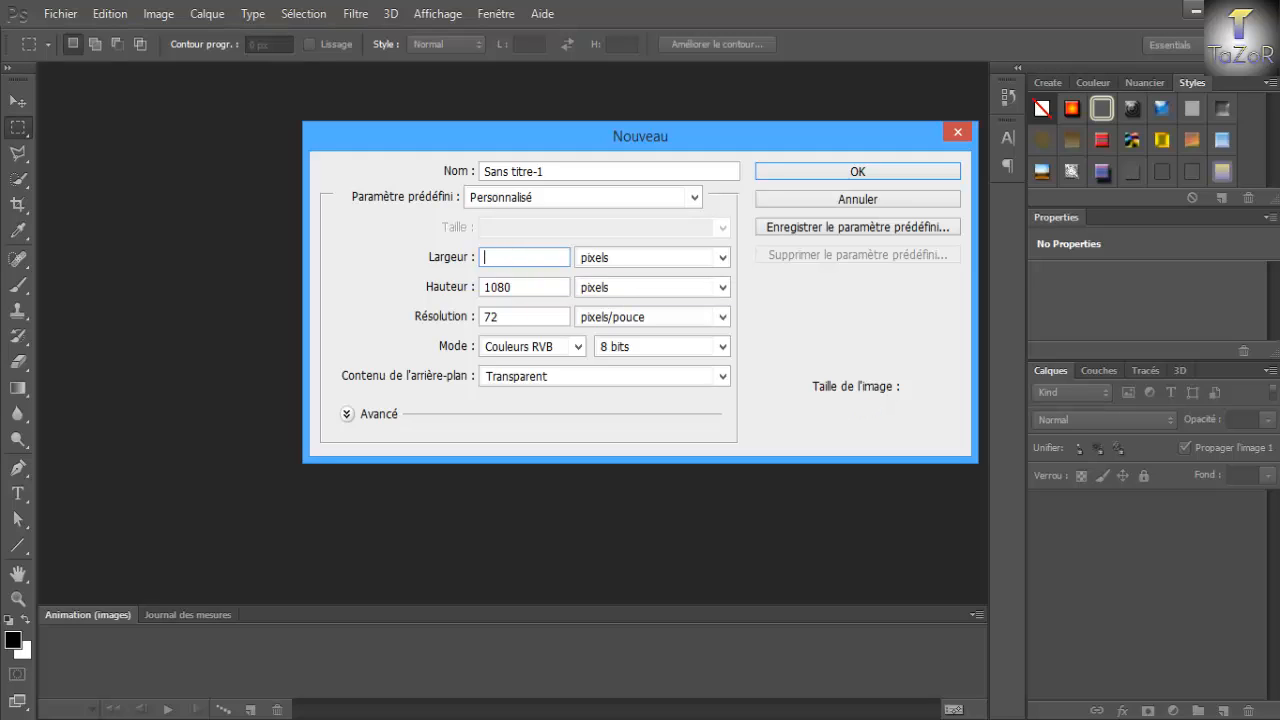
{"action": "type", "text": "4131"}
Set the new document's height to 682 pixels.
{"action": "left_click", "coordinate": [514, 287]}
{"action": "key", "text": "BackSpace"}
{"action": "key", "text": "BackSpace"}
{"action": "key", "text": "BackSpace"}
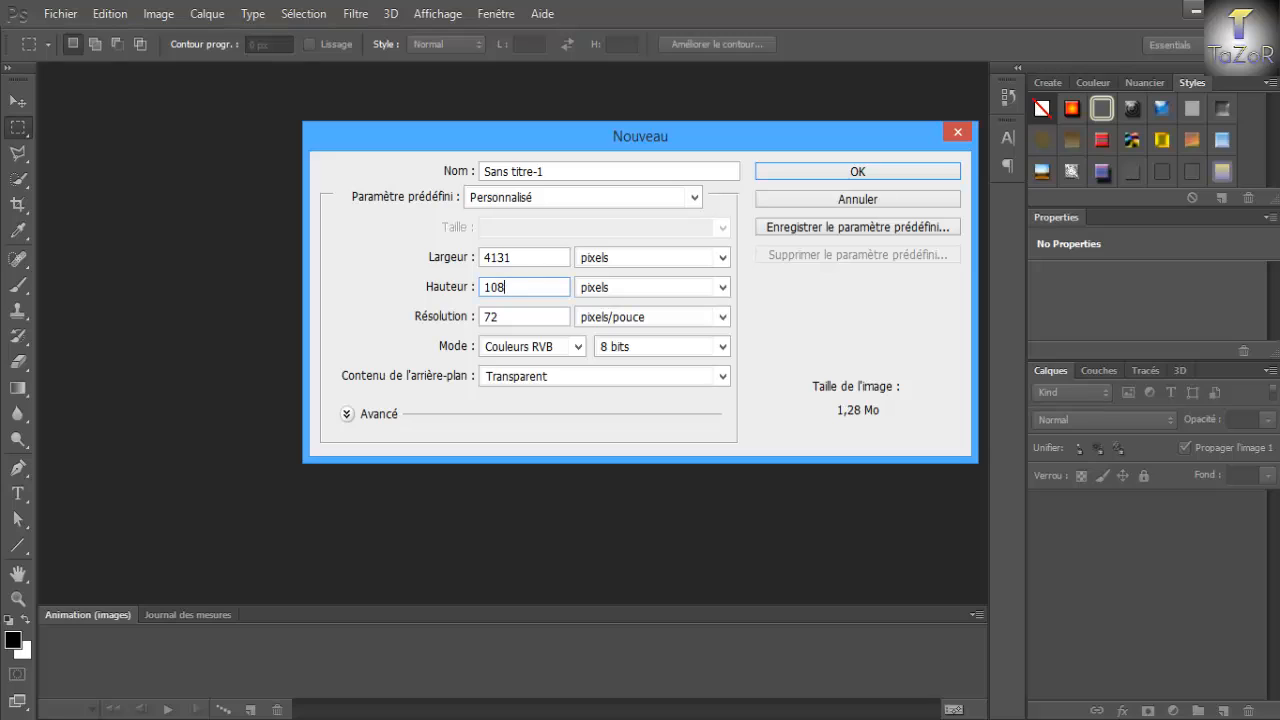
{"action": "type", "text": "682"}
{"action": "key", "text": "BackSpace"}
{"action": "key", "text": "BackSpace"}
{"action": "key", "text": "BackSpace"}
{"action": "key", "text": "BackSpace"}
{"action": "type", "text": "682"}
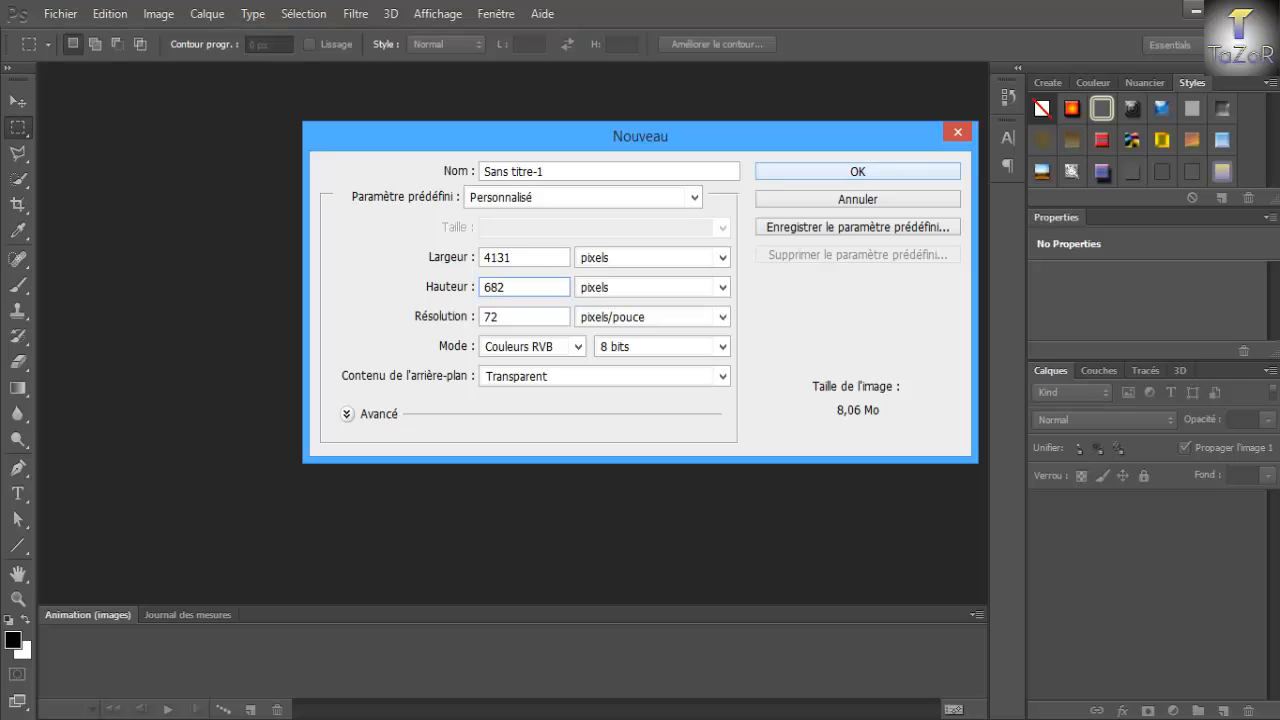
Name the new document Tuto and create it.
{"action": "left_click", "coordinate": [546, 171]}
{"action": "key", "text": "BackSpace"}
{"action": "key", "text": "BackSpace"}
{"action": "key", "text": "BackSpace"}
{"action": "key", "text": "BackSpace"}
{"action": "key", "text": "BackSpace"}
{"action": "key", "text": "BackSpace"}
{"action": "key", "text": "BackSpace"}
{"action": "key", "text": "BackSpace"}
{"action": "key", "text": "BackSpace"}
{"action": "key", "text": "BackSpace"}
{"action": "key", "text": "BackSpace"}
{"action": "key", "text": "BackSpace"}
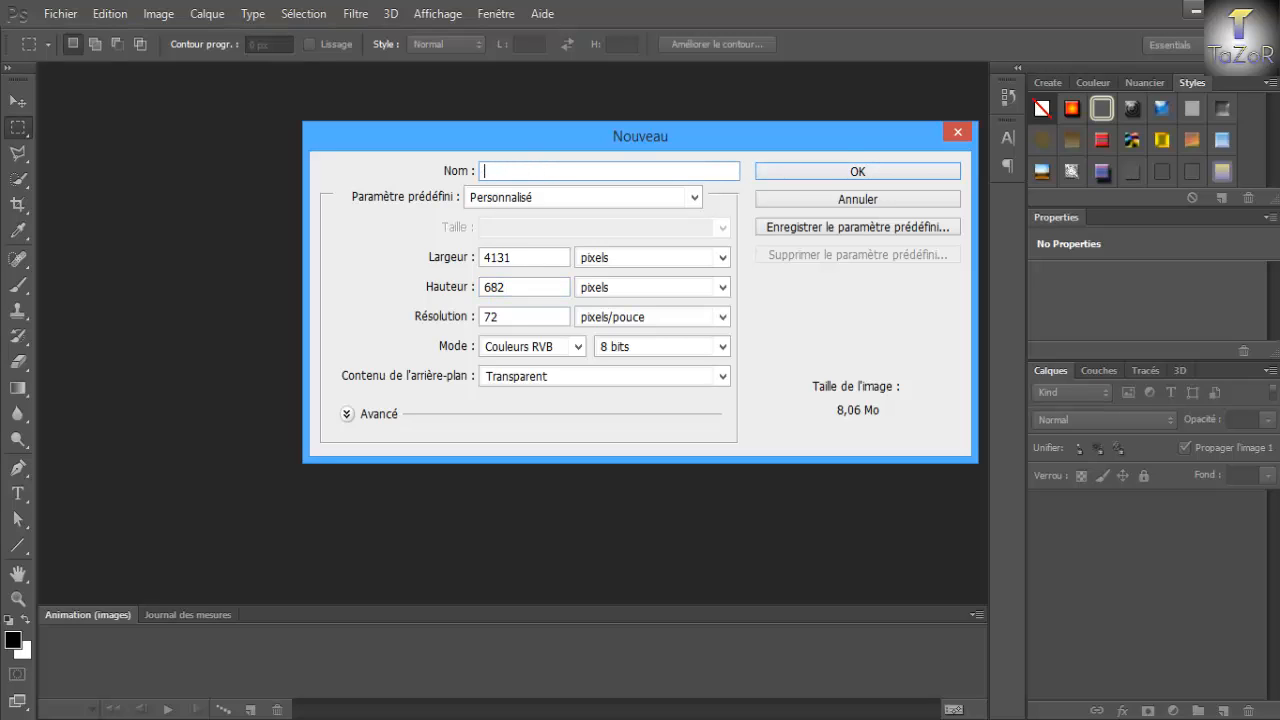
{"action": "type", "text": "Tuto"}
{"action": "key", "text": "Return"}
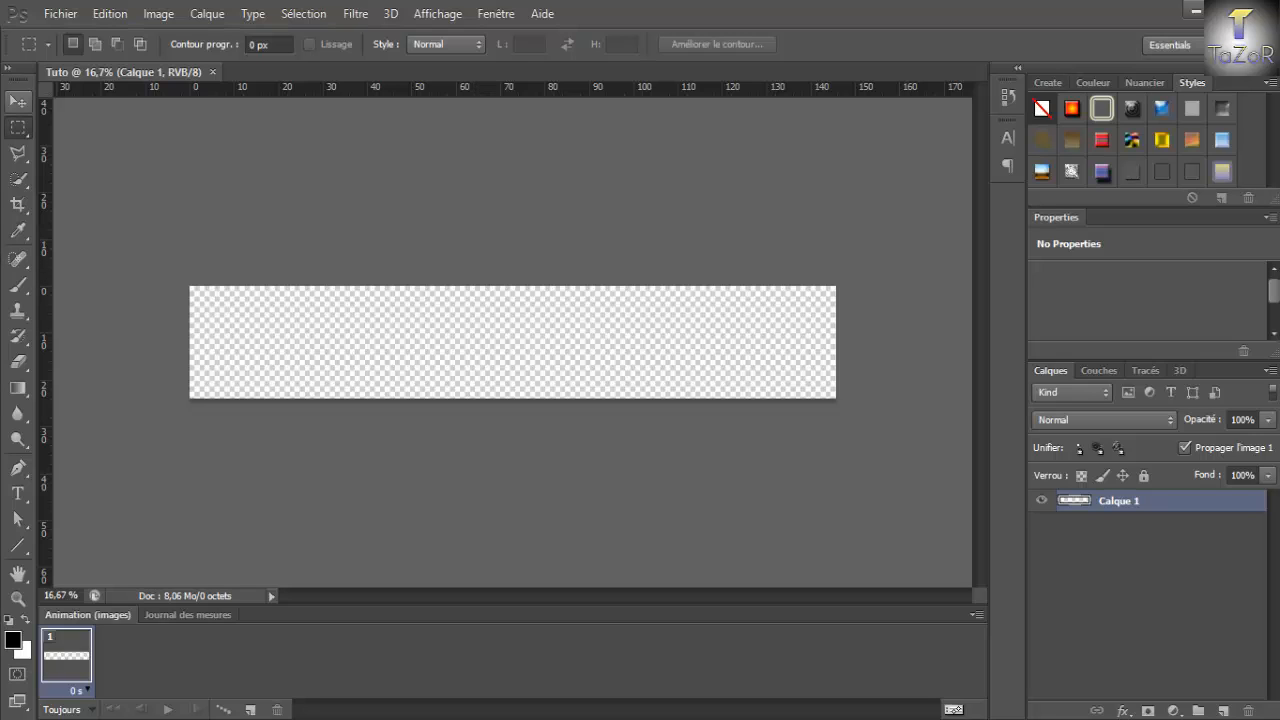
Add an empty layer above Calque 1 and make Calque 1 the active layer again.
{"action": "key", "text": "v"}
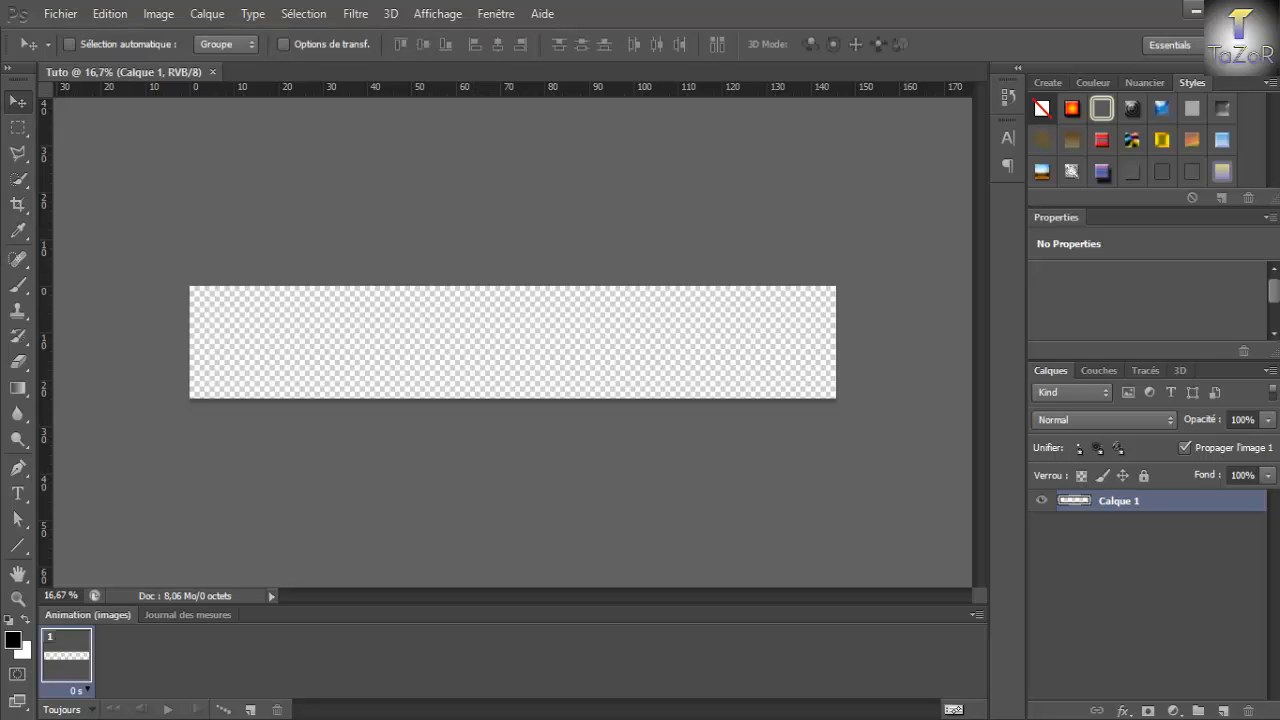
{"action": "left_click", "coordinate": [1222, 710]}
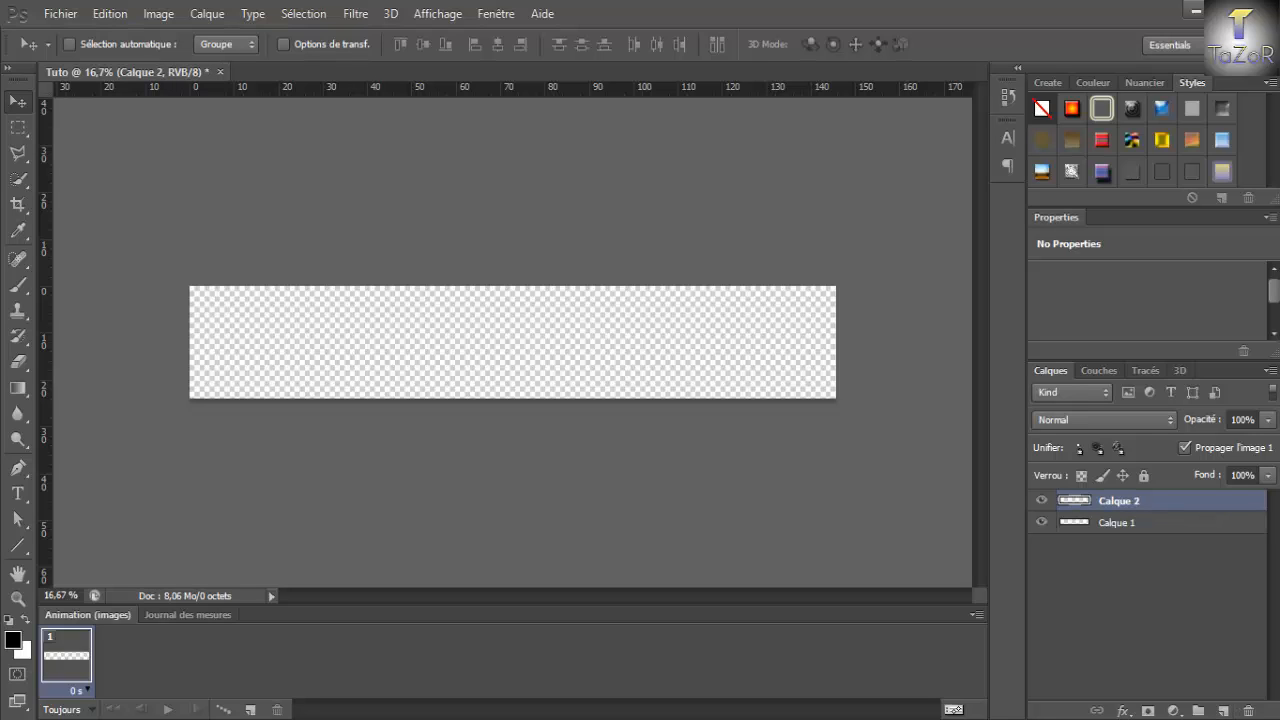
{"action": "left_click", "coordinate": [1116, 522]}
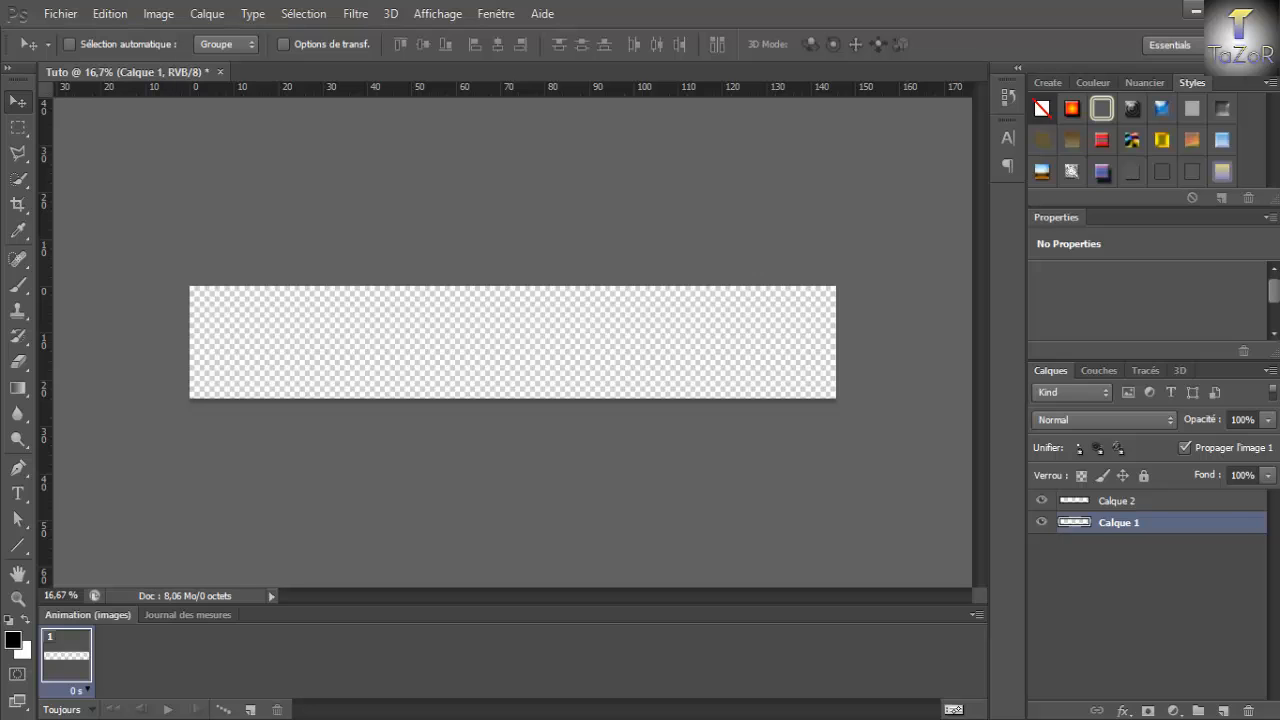
Edit the Gradient tool's white-to-black gradient, moving its middle opacity stop to the 49% position.
{"action": "key", "text": "g"}
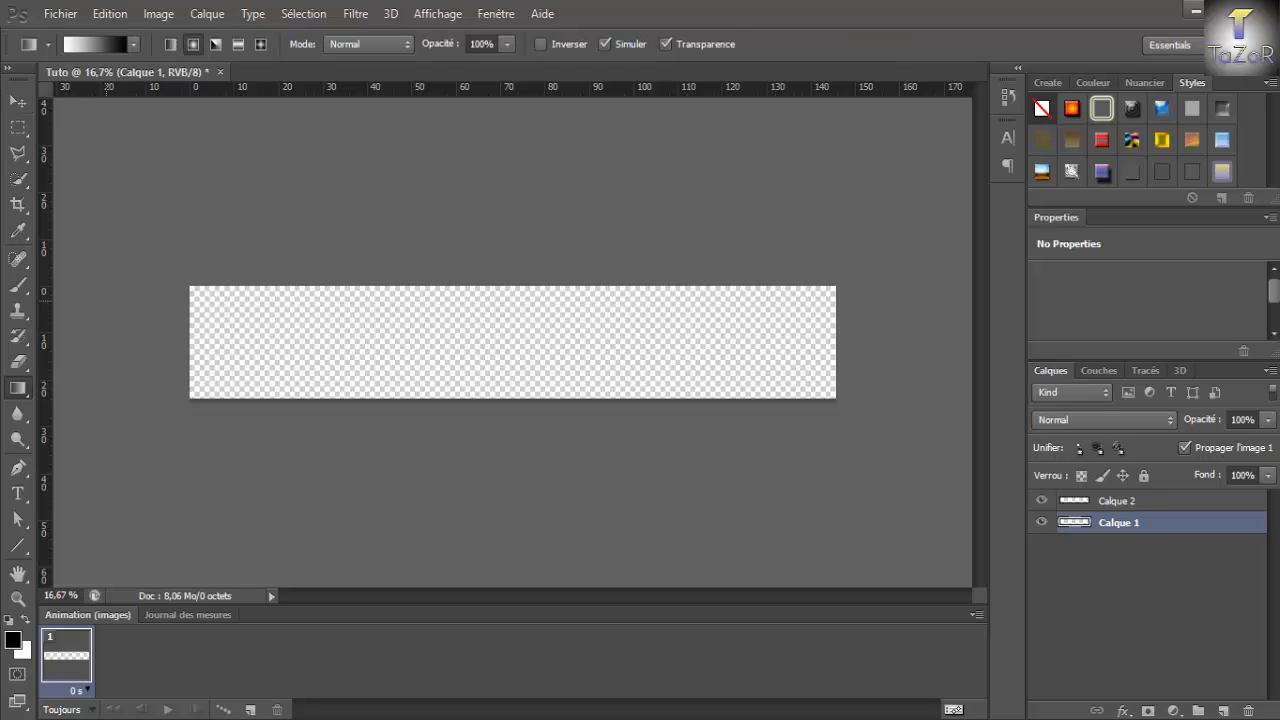
{"action": "left_click", "coordinate": [95, 44]}
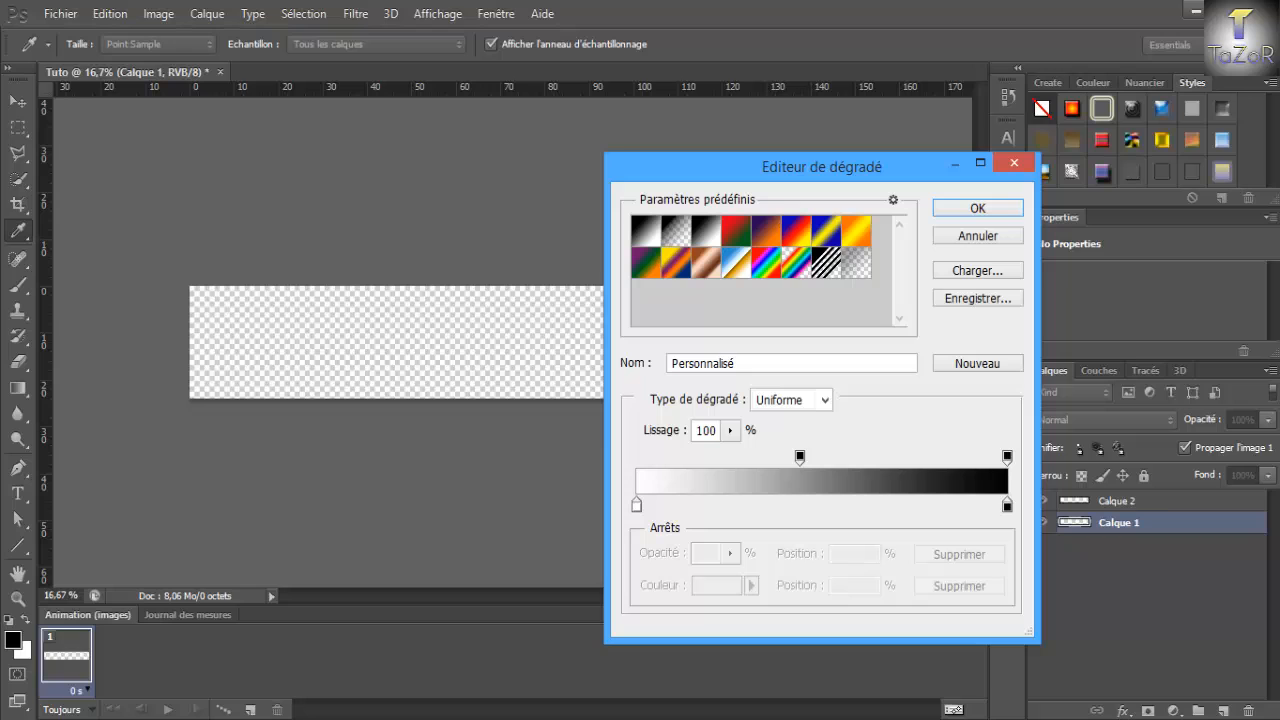
{"action": "left_click_drag", "start_coordinate": [799, 457], "coordinate": [818, 457]}
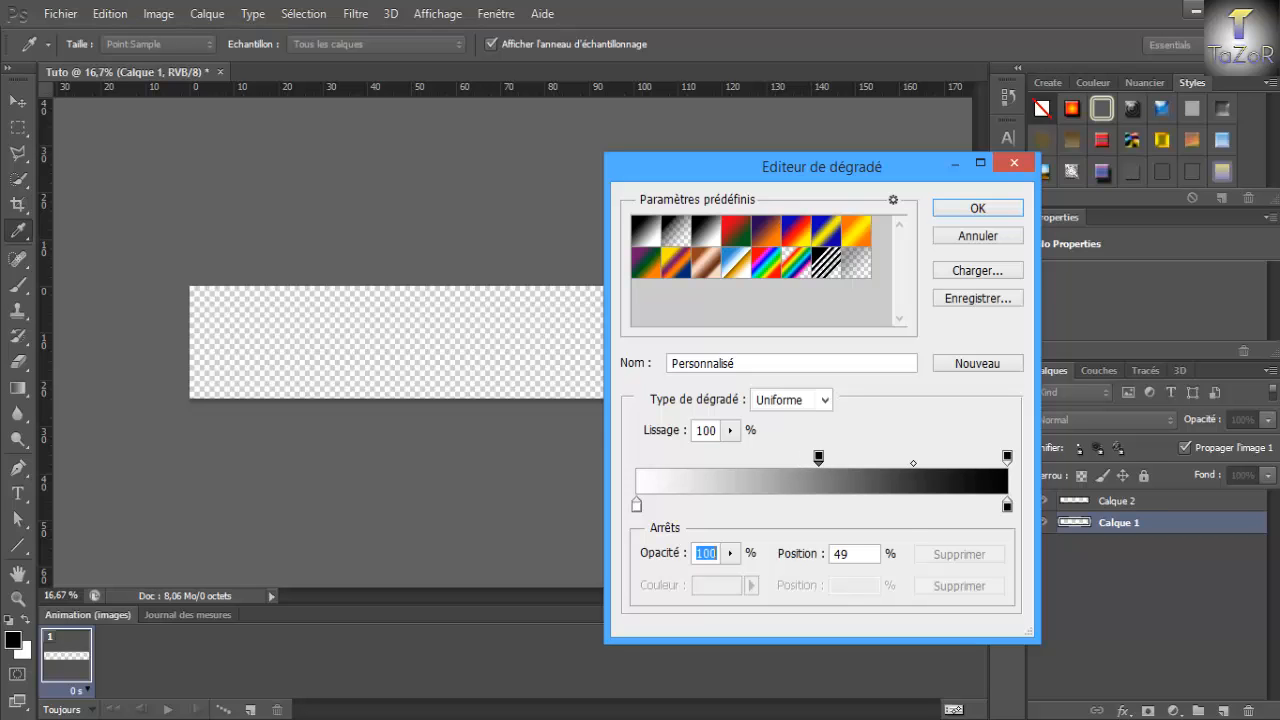
{"action": "left_click", "coordinate": [978, 208]}
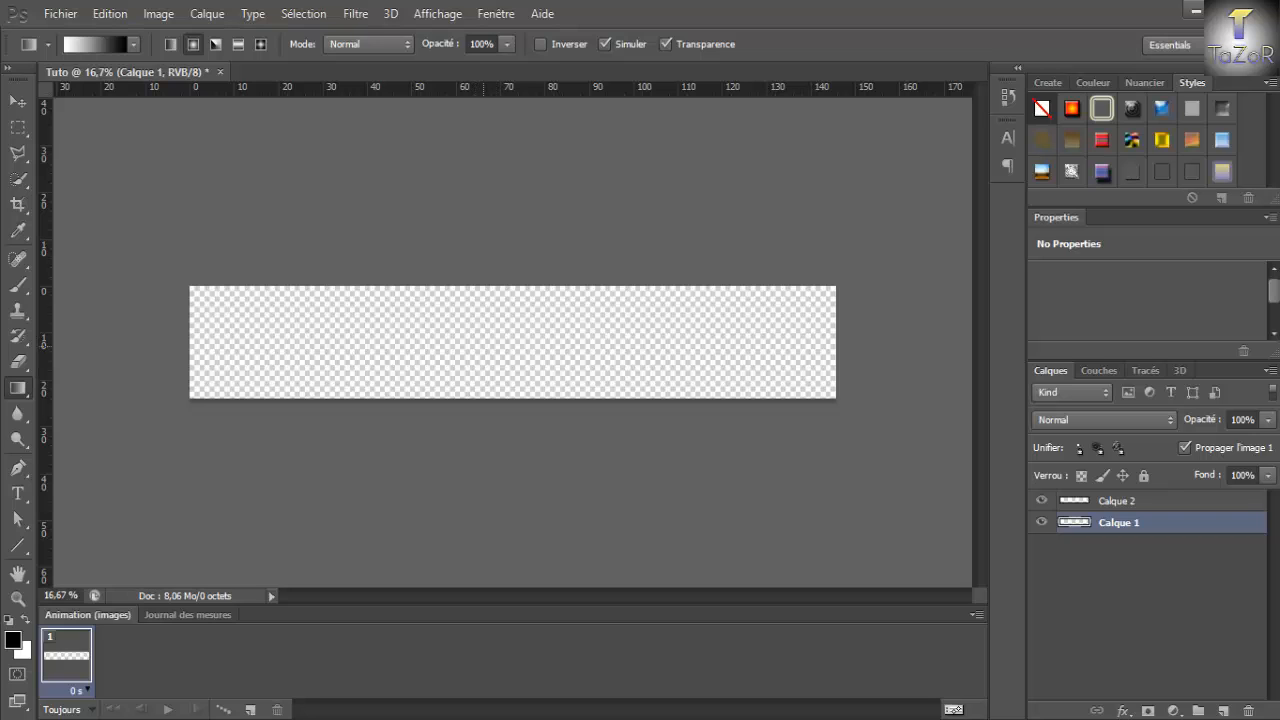
Try a radial and a linear white-to-black gradient on Calque 1, each running from about the banner's centre to its right end.
{"action": "left_click_drag", "start_coordinate": [483, 346], "coordinate": [921, 341]}
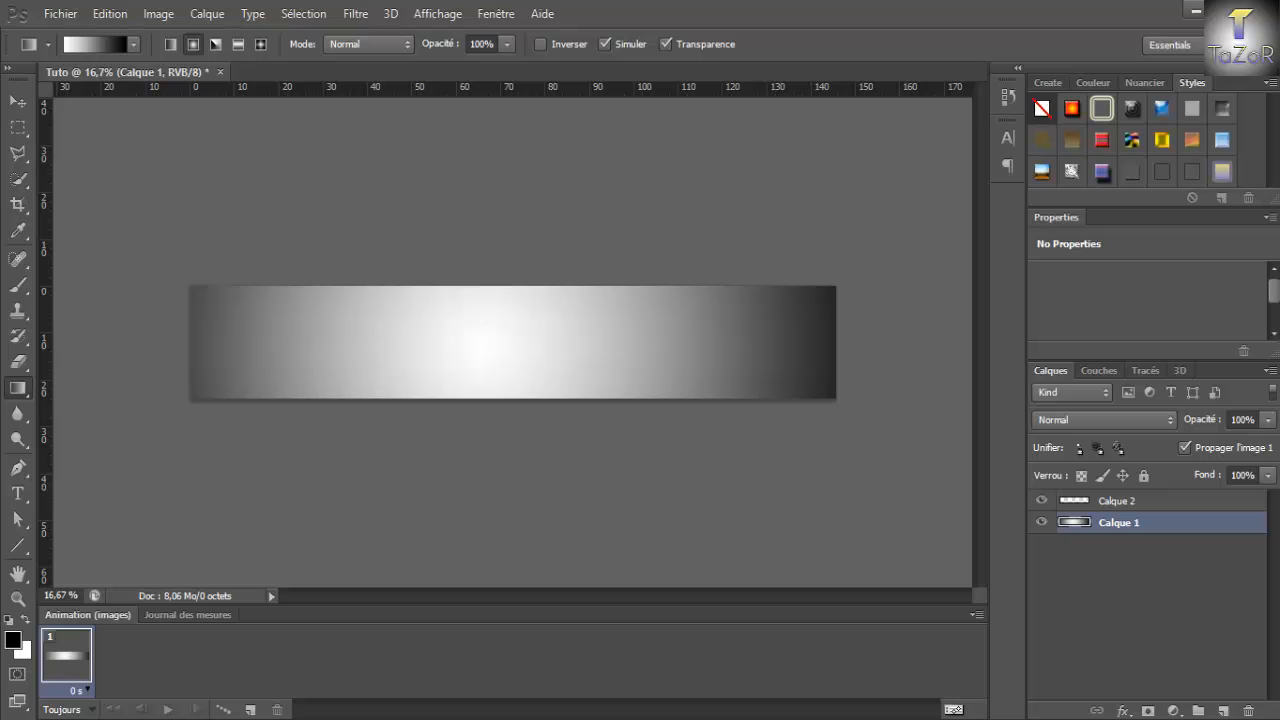
{"action": "left_click", "coordinate": [171, 44]}
{"action": "left_click_drag", "start_coordinate": [500, 346], "coordinate": [830, 346]}
Fill Calque 1 with a radial white-to-black gradient from near the banner's centre to just beyond its right edge.
{"action": "left_click", "coordinate": [193, 44]}
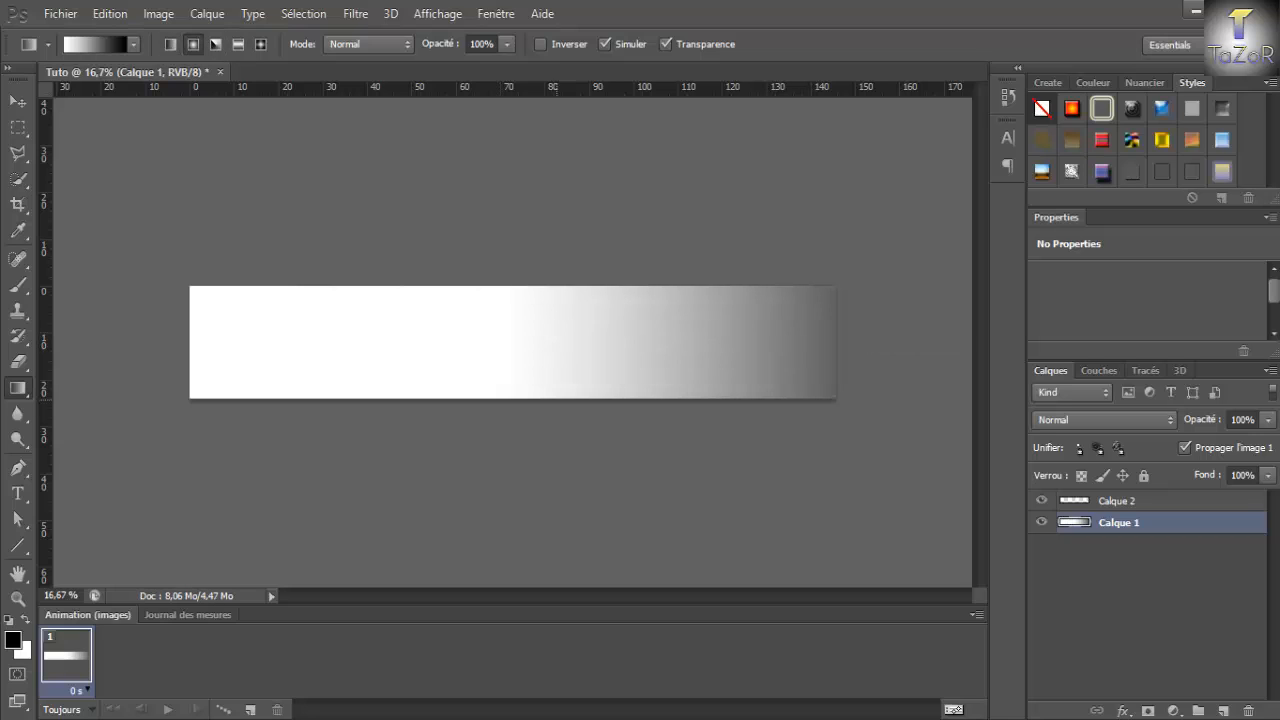
{"action": "left_click_drag", "start_coordinate": [492, 344], "coordinate": [903, 340]}
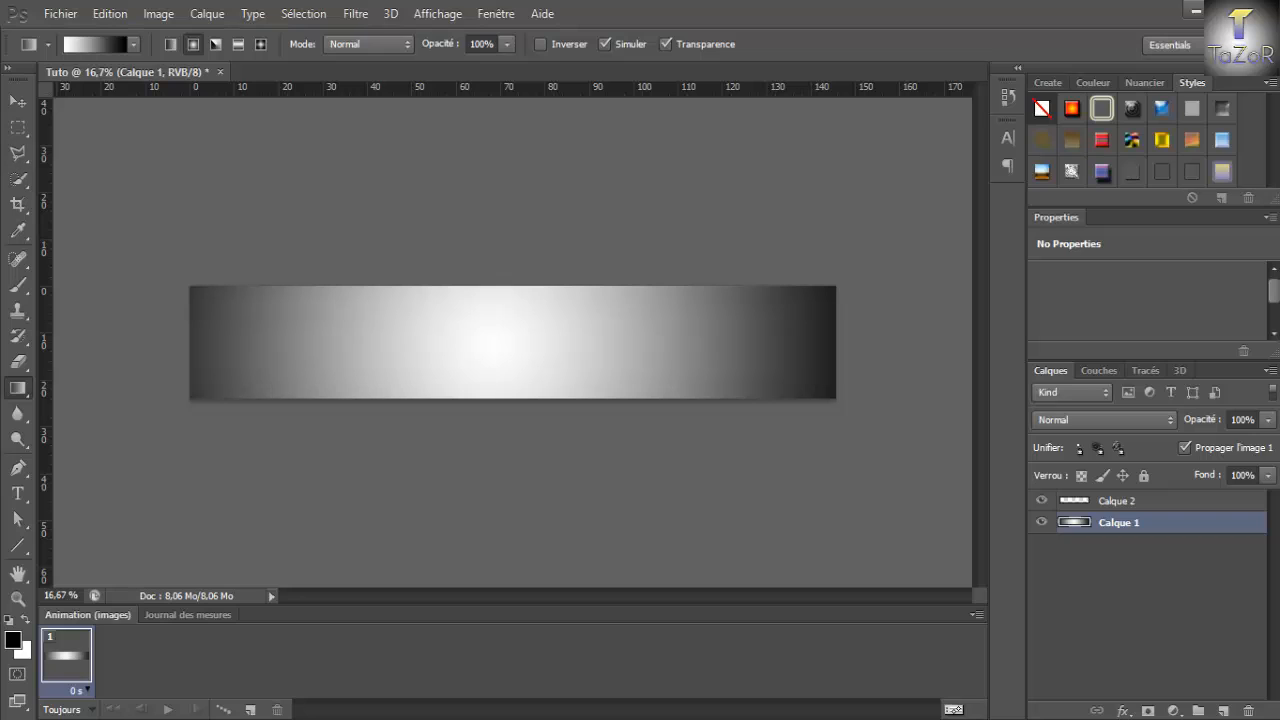
Add the text "Tuto" on Calque 2 in the upper left part of the banner.
{"action": "left_click", "coordinate": [1118, 501]}
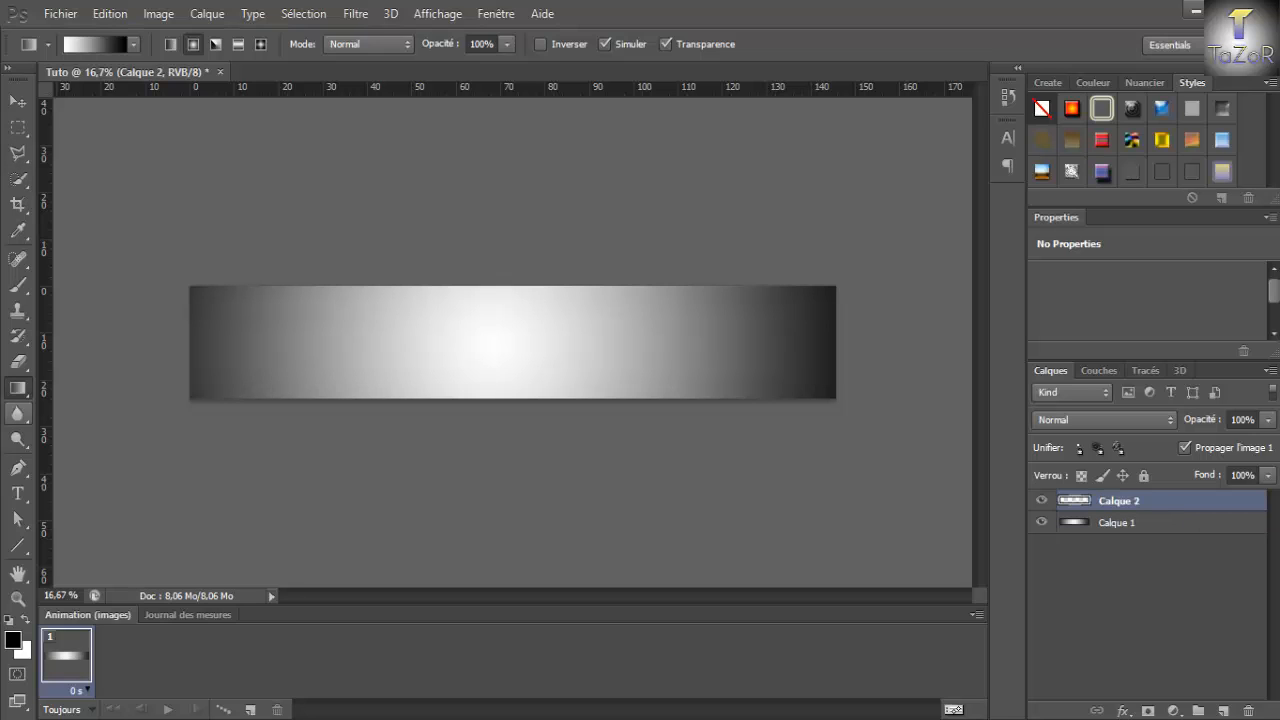
{"action": "left_click", "coordinate": [18, 494]}
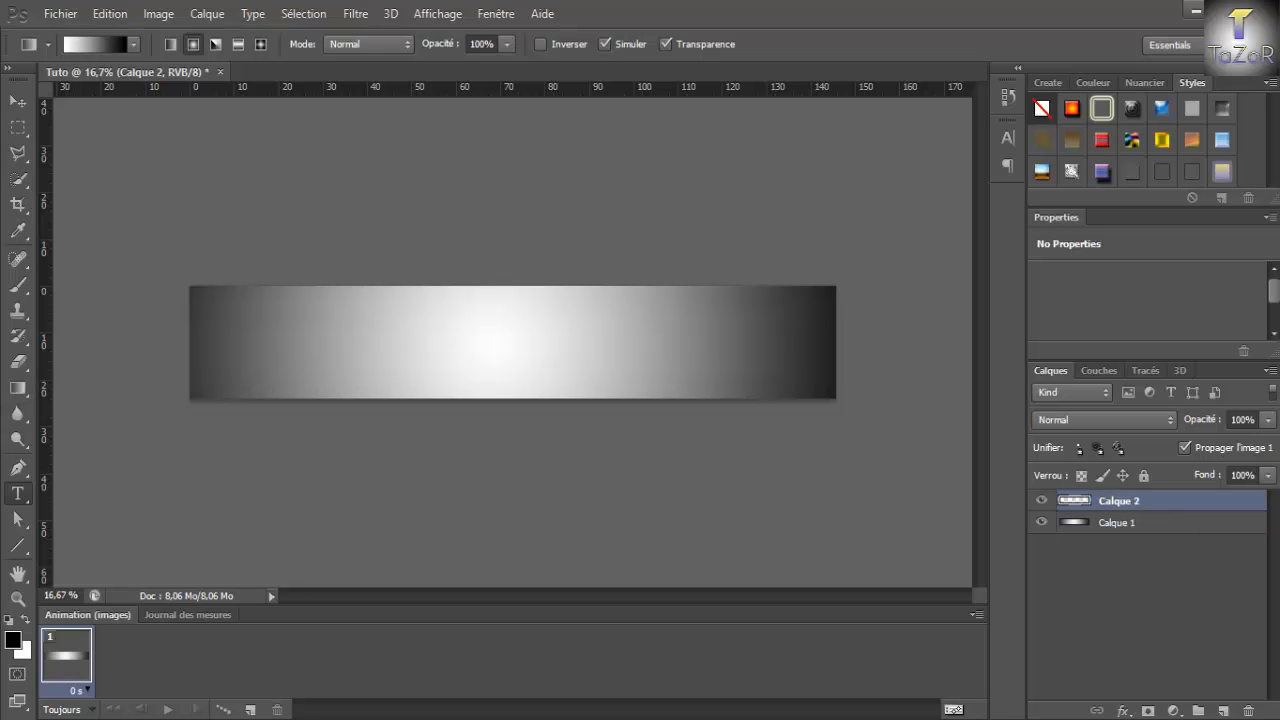
{"action": "left_click", "coordinate": [258, 334]}
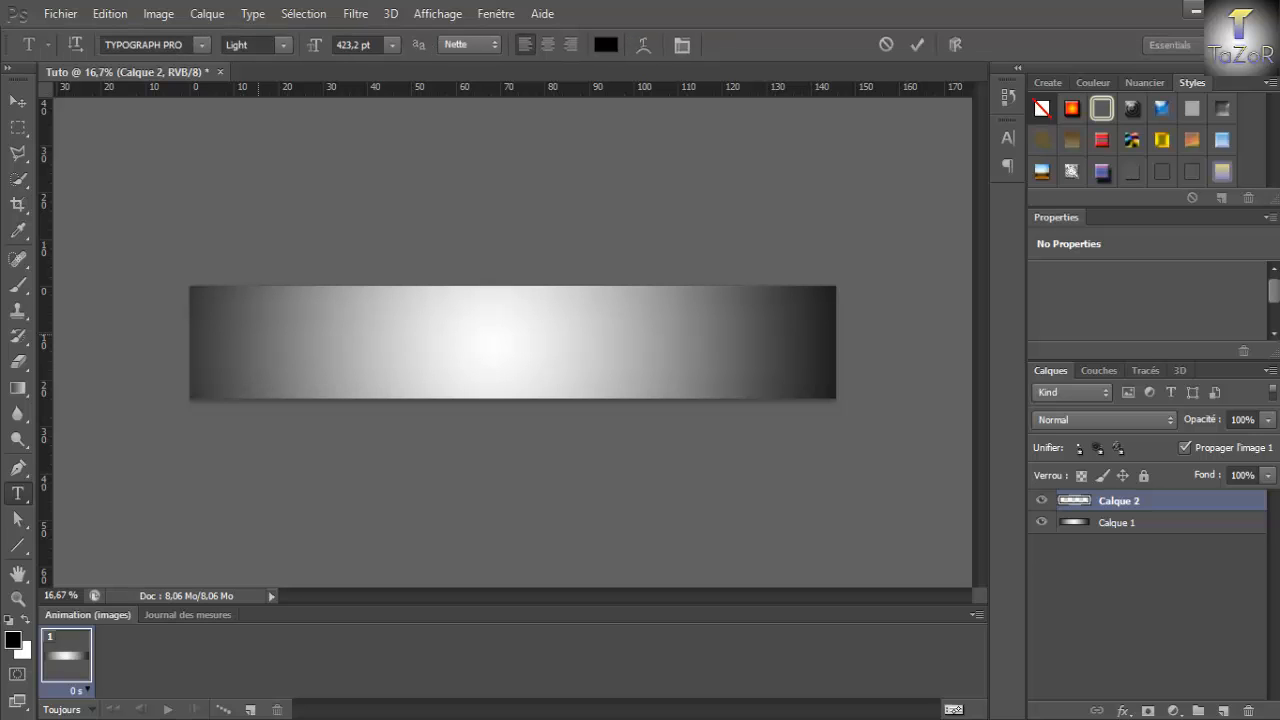
{"action": "type", "text": "Tuto"}
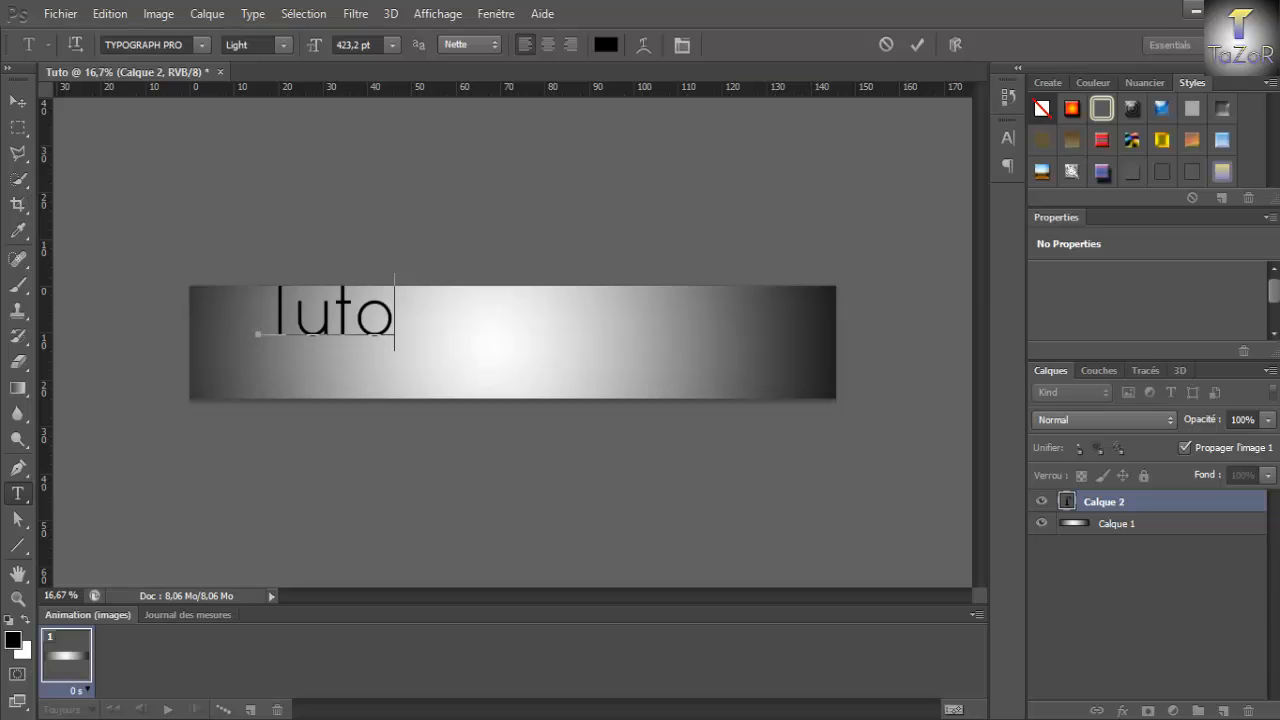
Look through the available fonts, choose the Light style of TYPOGRAPH PRO and commit the Tuto text.
{"action": "left_click", "coordinate": [201, 44]}
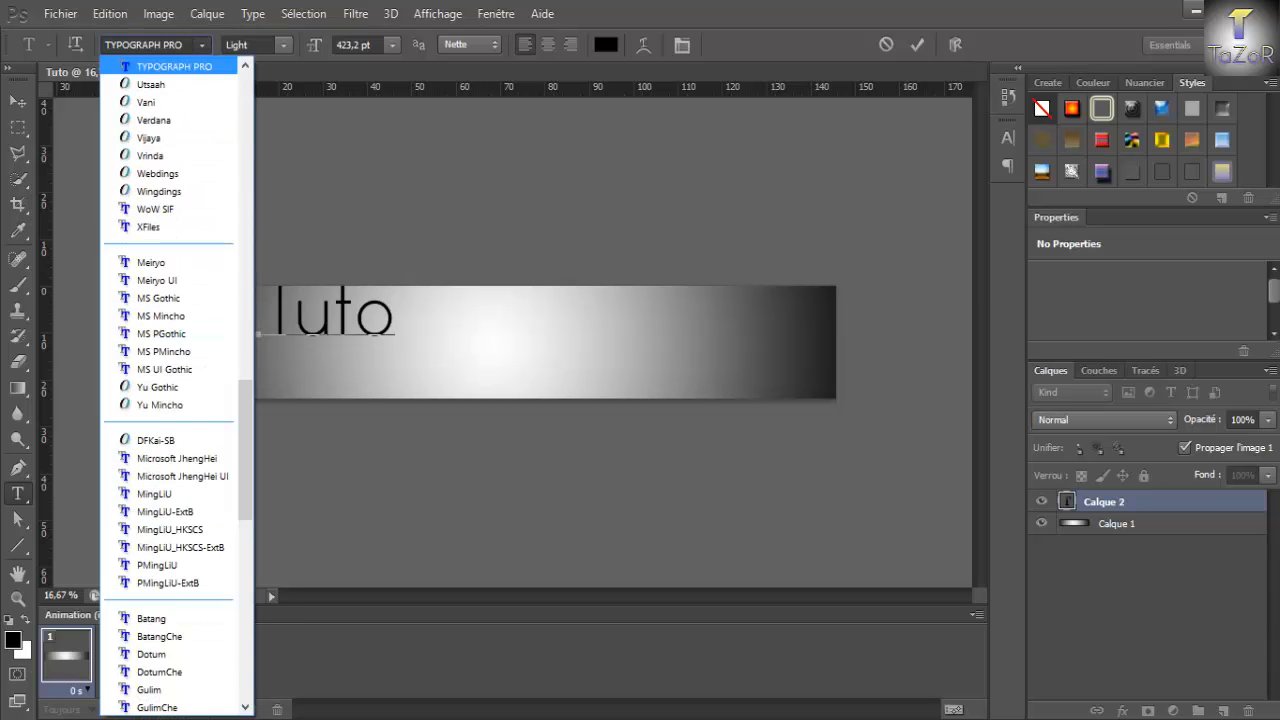
{"action": "left_click", "coordinate": [201, 44]}
{"action": "left_click", "coordinate": [284, 44]}
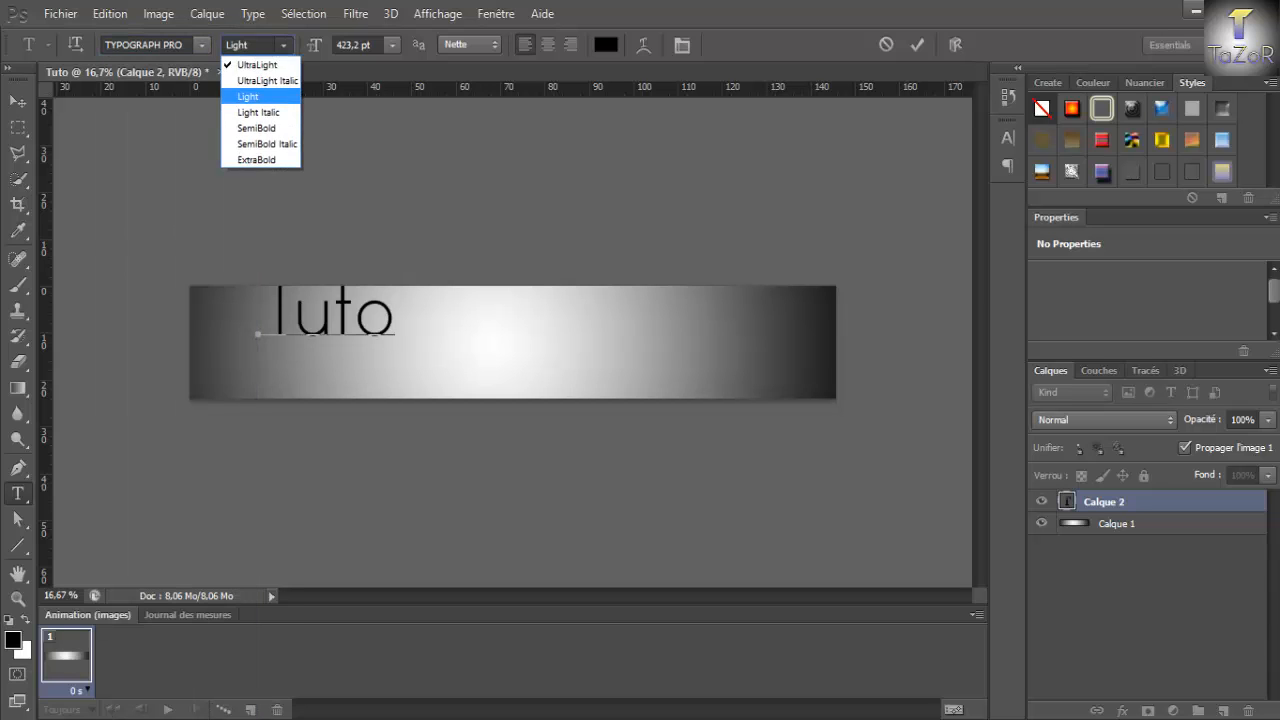
{"action": "left_click", "coordinate": [252, 45]}
{"action": "left_click", "coordinate": [284, 44]}
{"action": "left_click", "coordinate": [246, 100]}
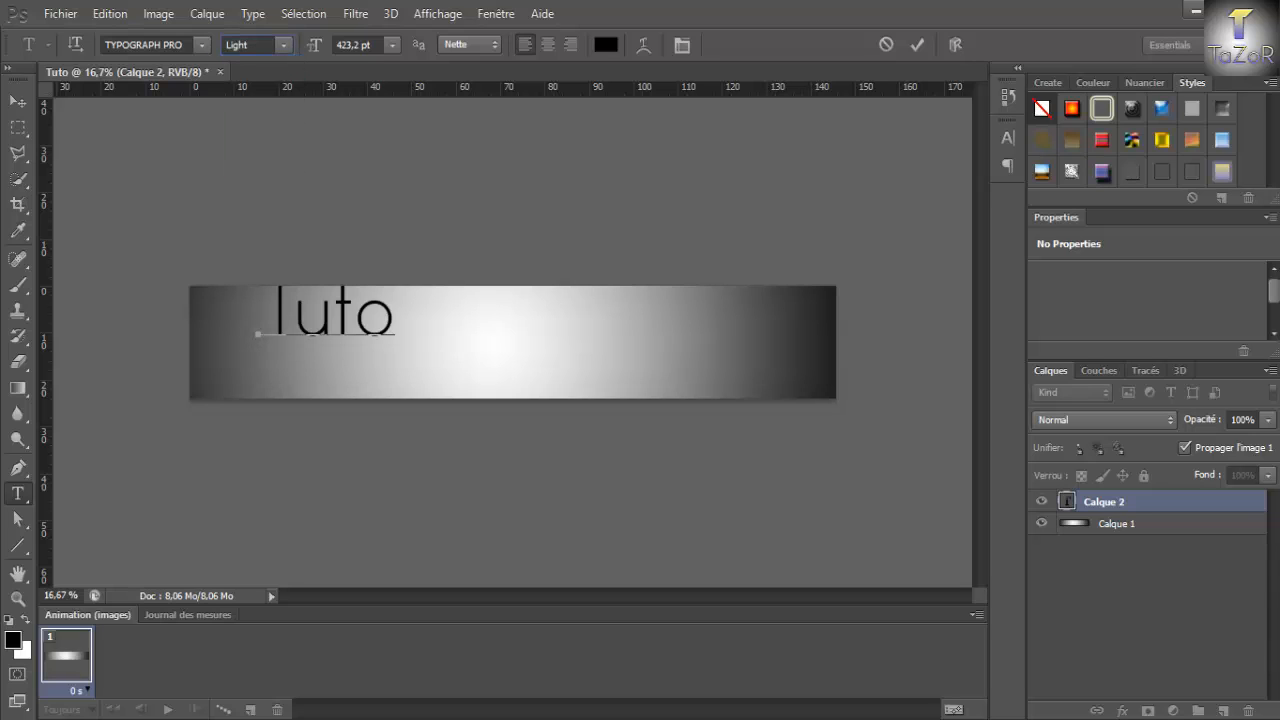
{"action": "key", "text": "ctrl+Return"}
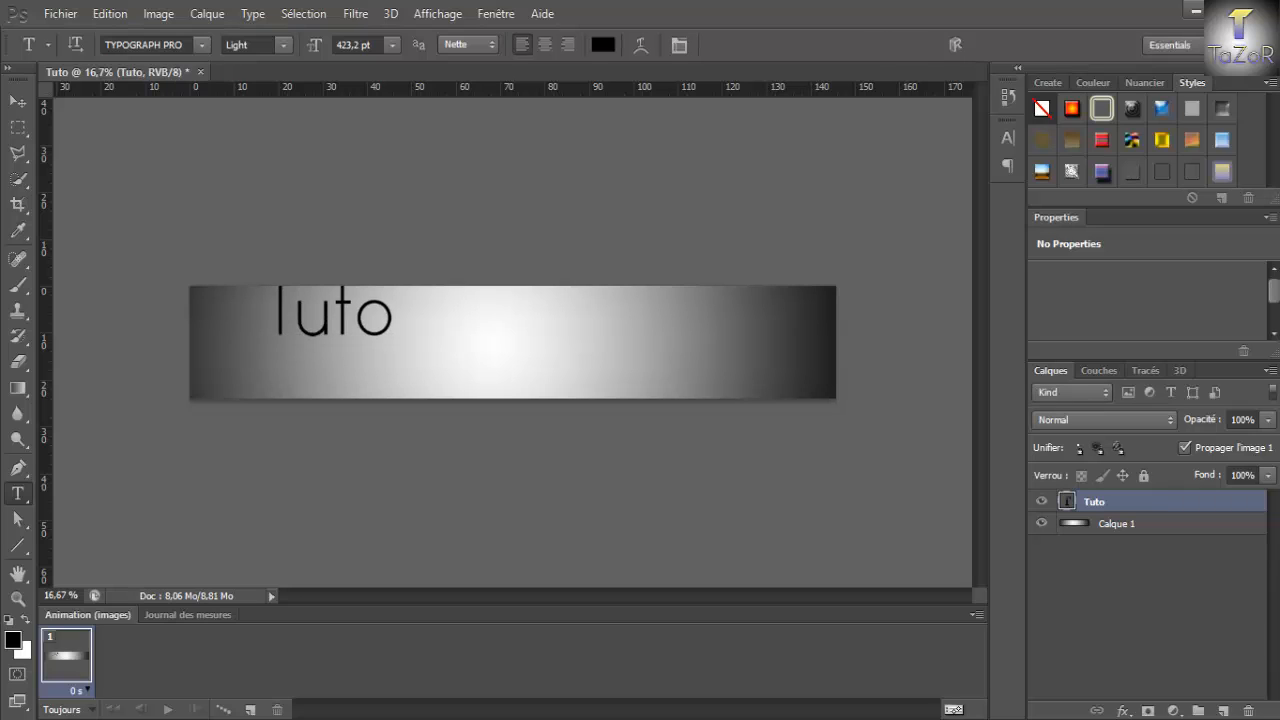
Move the Tuto text fully inside the banner's upper left area and scale it to about 77%.
{"action": "key", "text": "ctrl+t"}
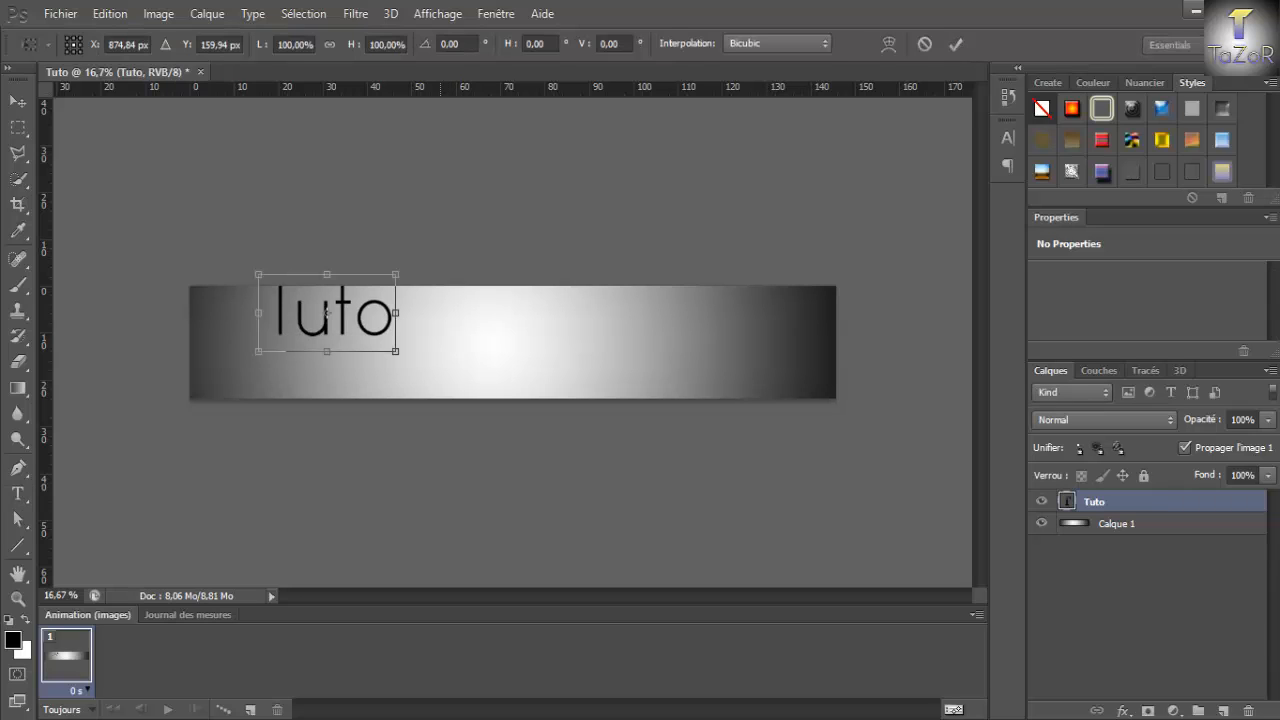
{"action": "left_click_drag", "start_coordinate": [327, 313], "coordinate": [300, 324]}
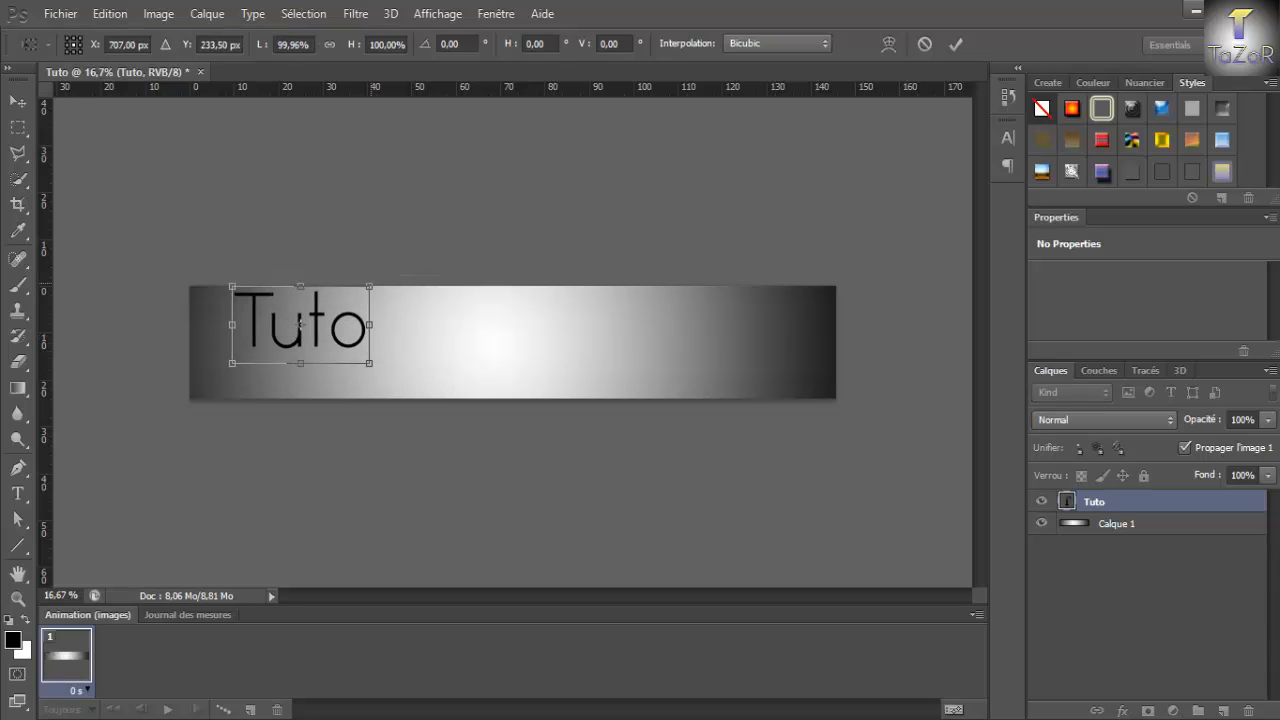
{"action": "left_click_drag", "start_coordinate": [369, 286], "coordinate": [310, 330]}
{"action": "key", "text": "ctrl+z"}
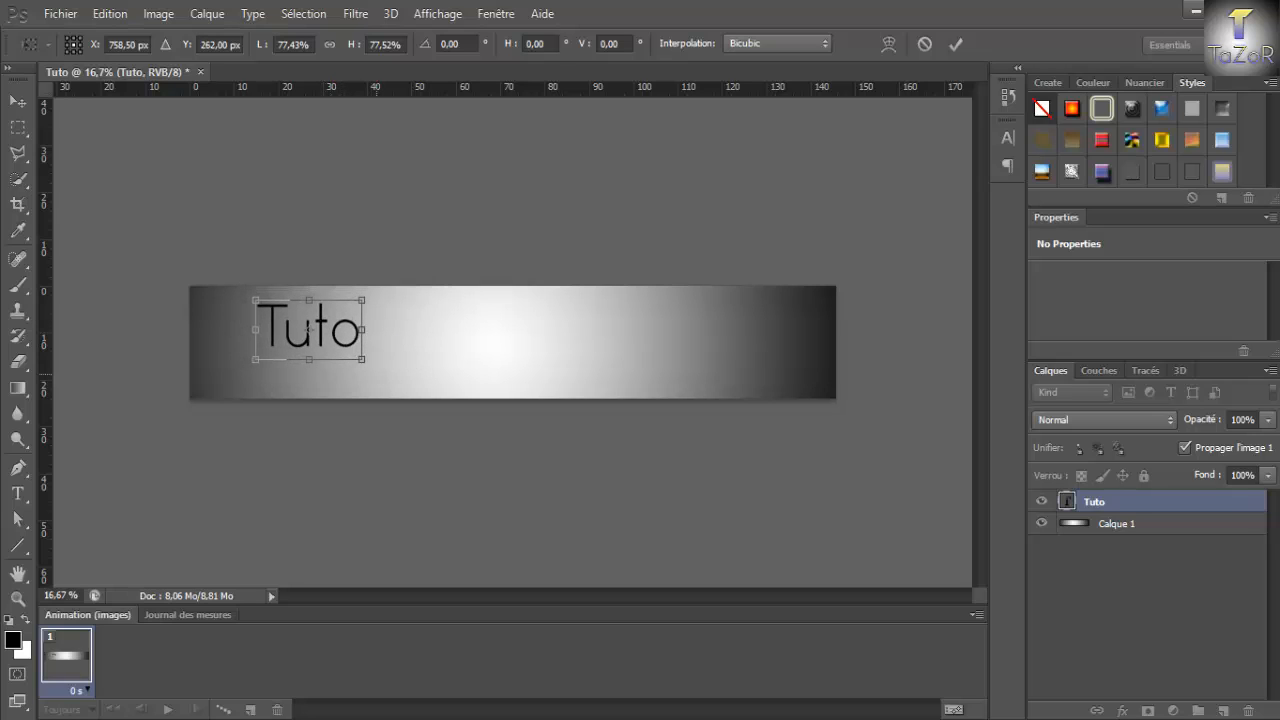
Rotate the Tuto text to about -18° and shift it slightly to the right.
{"action": "left_click_drag", "start_coordinate": [400, 382], "coordinate": [400, 352]}
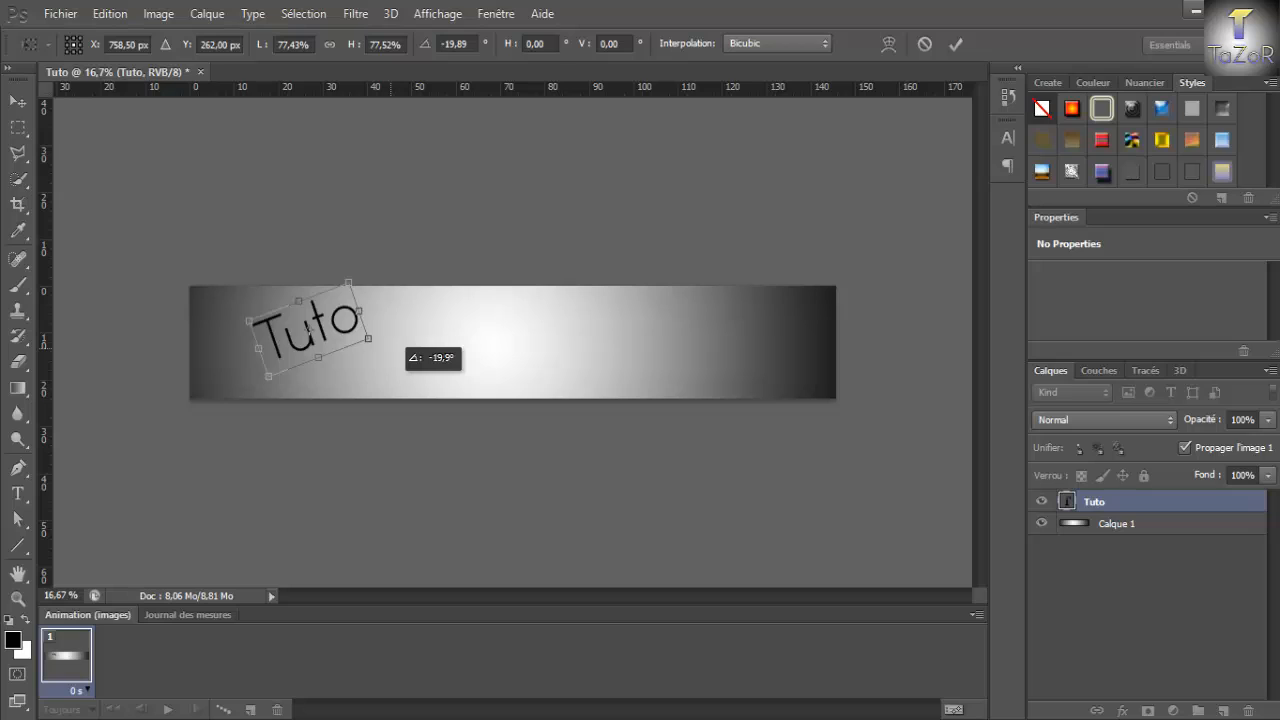
{"action": "left_click_drag", "start_coordinate": [400, 352], "coordinate": [401, 357]}
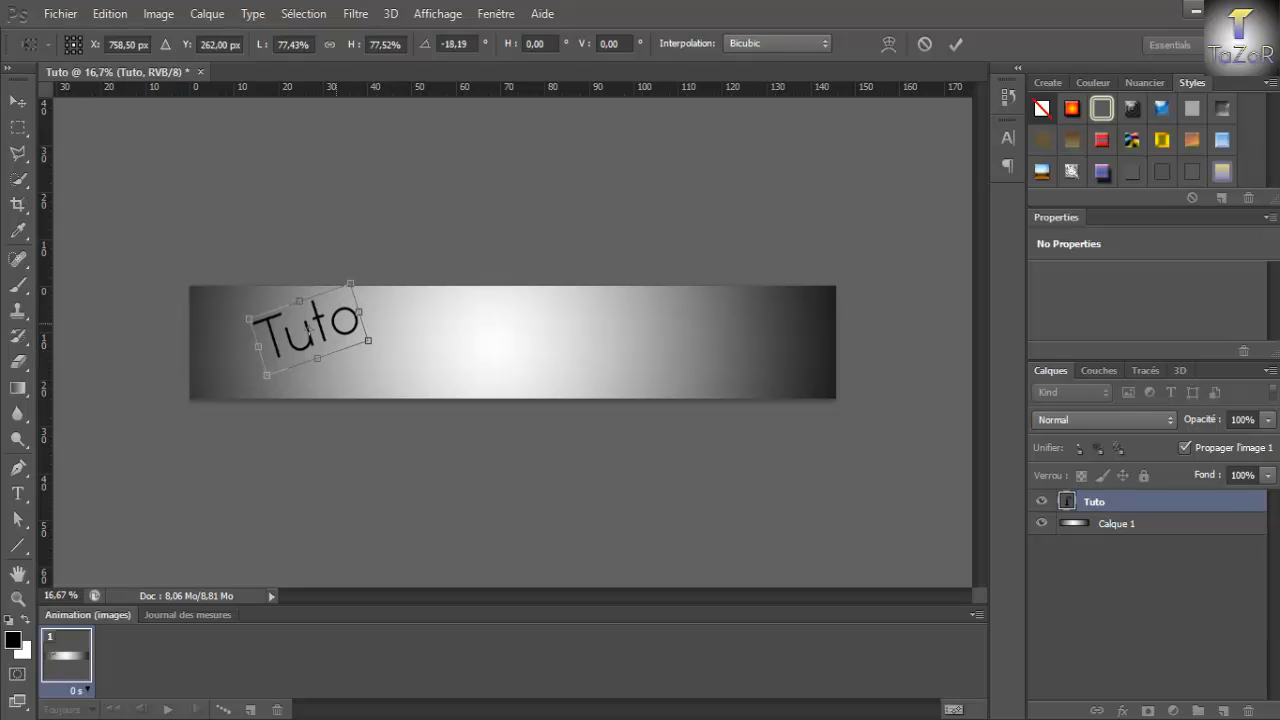
{"action": "key", "text": "Return"}
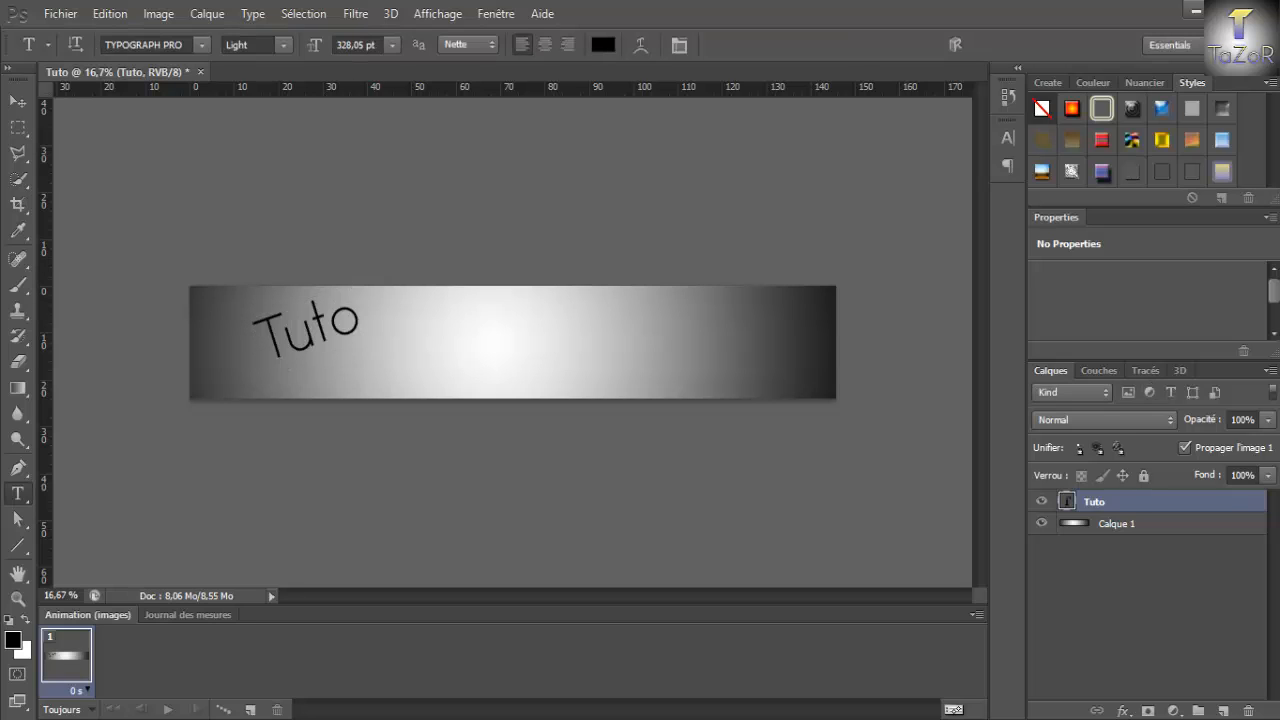
{"action": "key", "text": "v"}
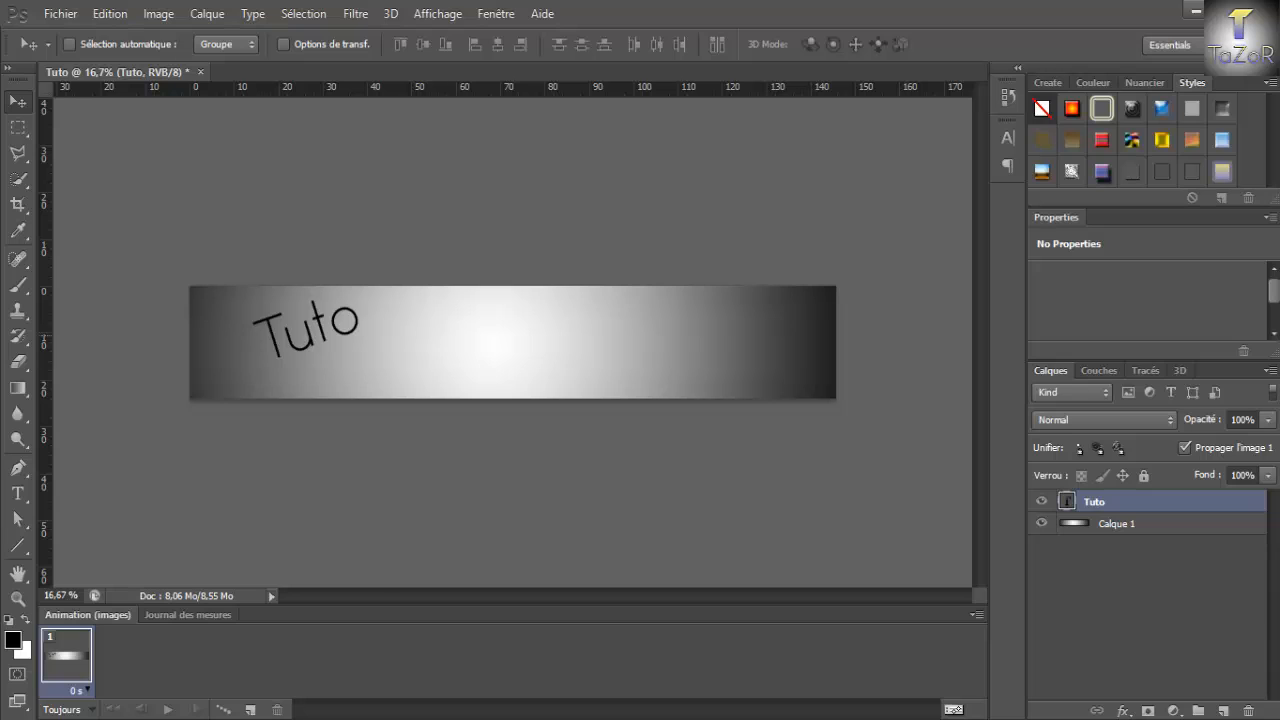
{"action": "mouse_move", "coordinate": [604, 350]}
{"action": "left_mouse_down"}
{"action": "mouse_move", "coordinate": [575, 338]}
{"action": "mouse_move", "coordinate": [595, 339]}
{"action": "left_mouse_up"}
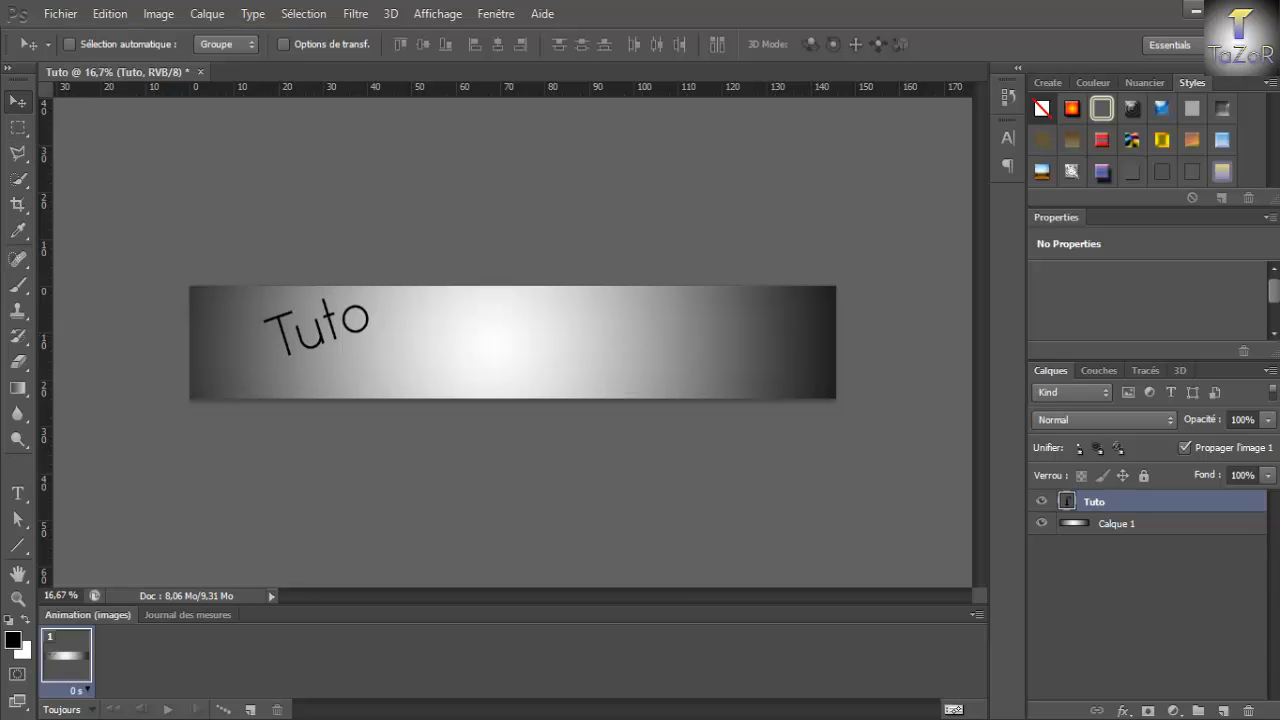
Draw a 1 px black line rising beneath Tuto, about 743 px wide and 258 px high, and name its layer Barre.
{"action": "left_click", "coordinate": [18, 545]}
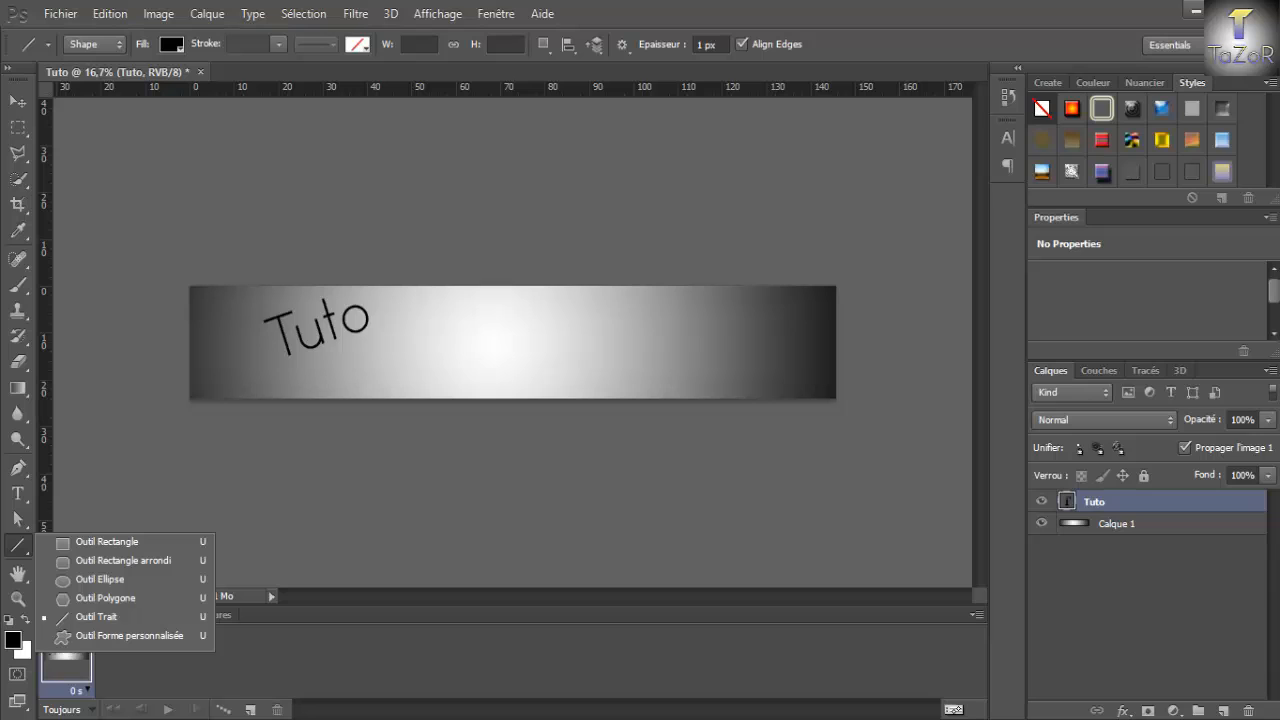
{"action": "left_click", "coordinate": [97, 617]}
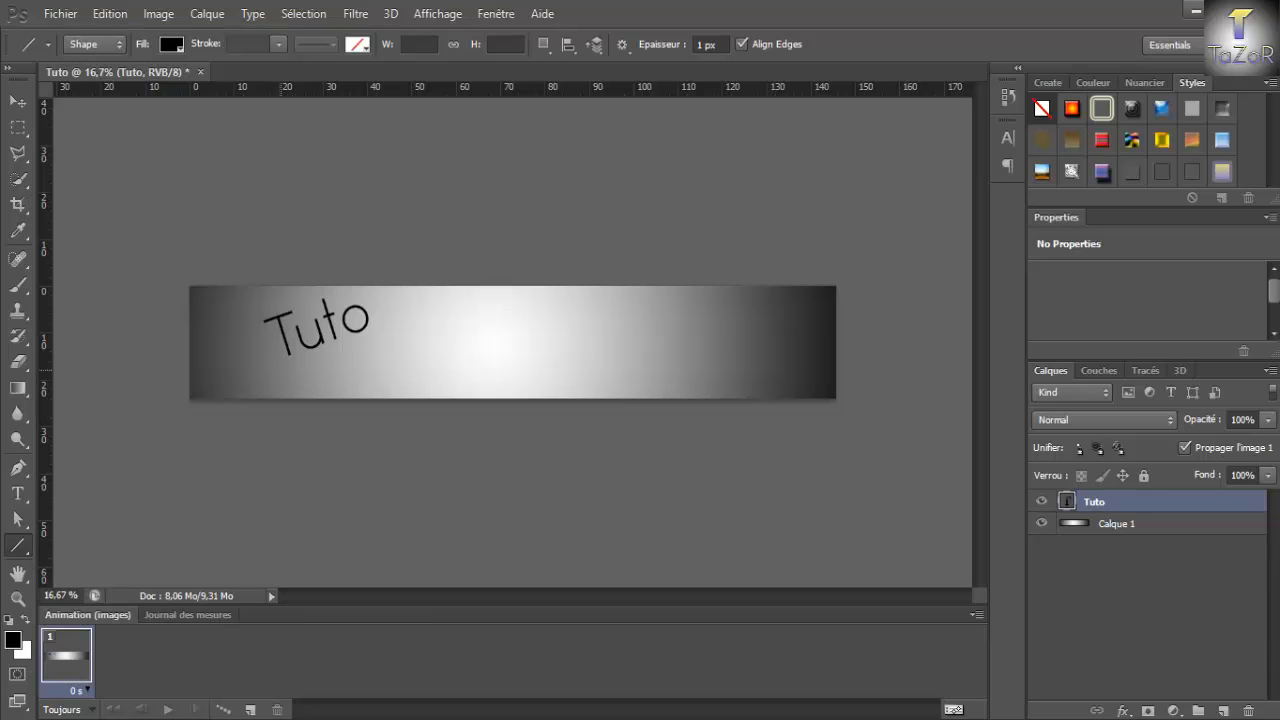
{"action": "left_click_drag", "start_coordinate": [276, 368], "coordinate": [391, 328]}
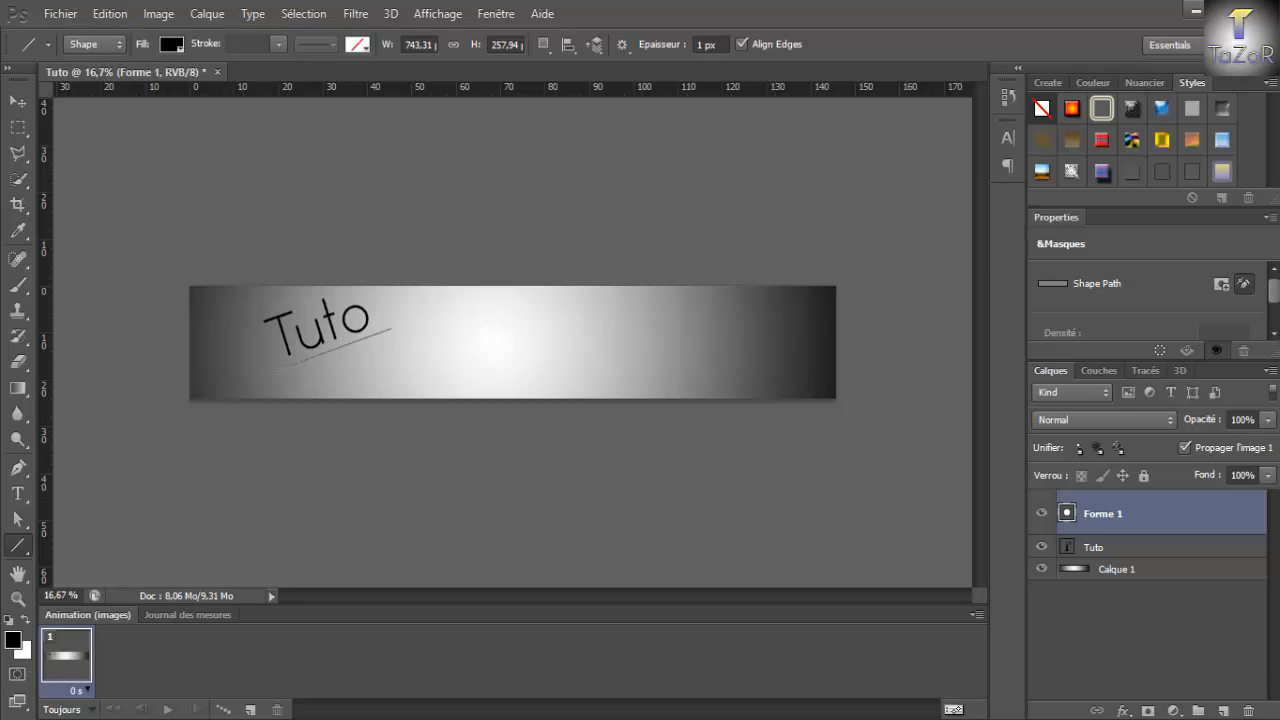
{"action": "double_click", "coordinate": [1103, 513]}
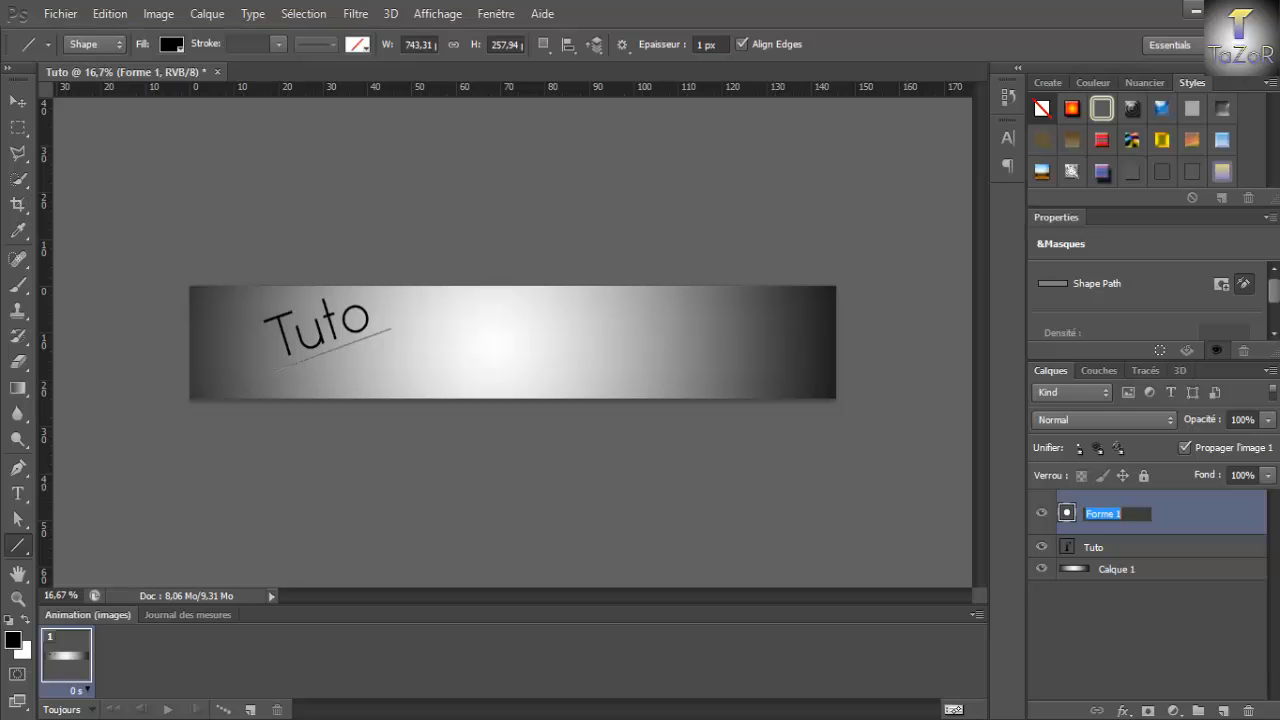
{"action": "type", "text": "Barre"}
{"action": "key", "text": "Return"}
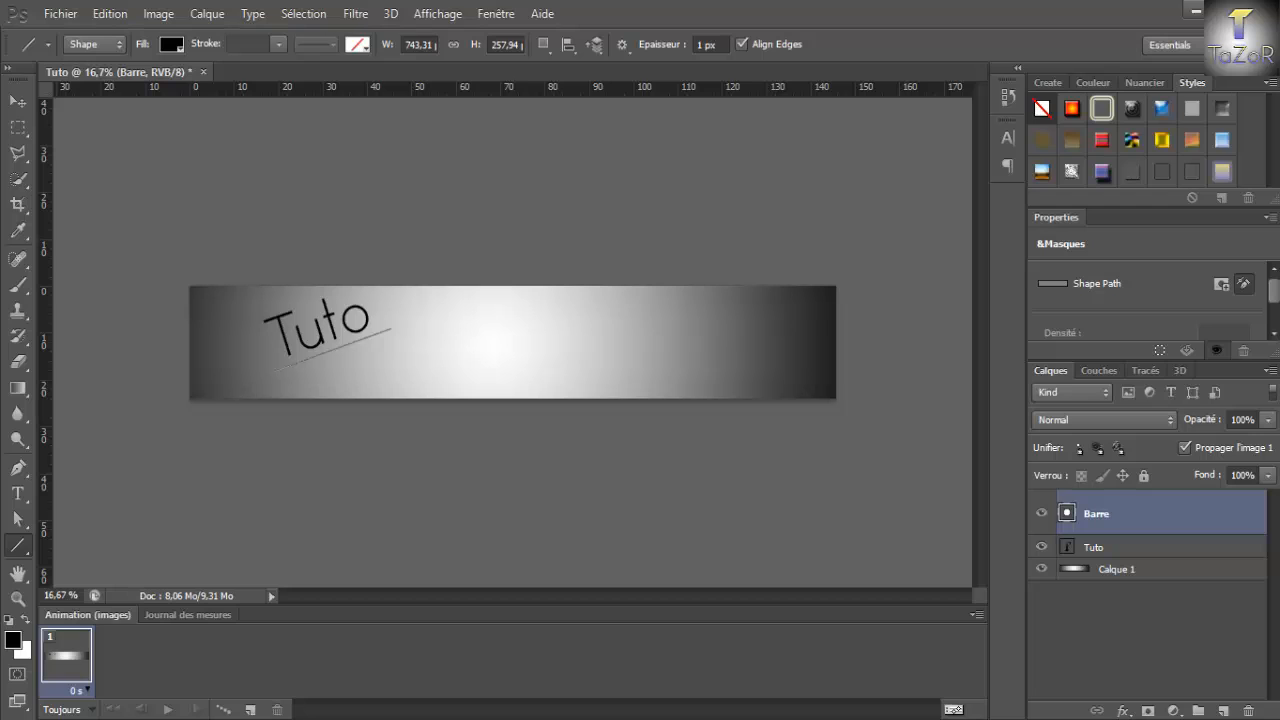
Rotate the Barre line about 2.4° and position it closer beneath the Tuto text.
{"action": "key", "text": "ctrl+t"}
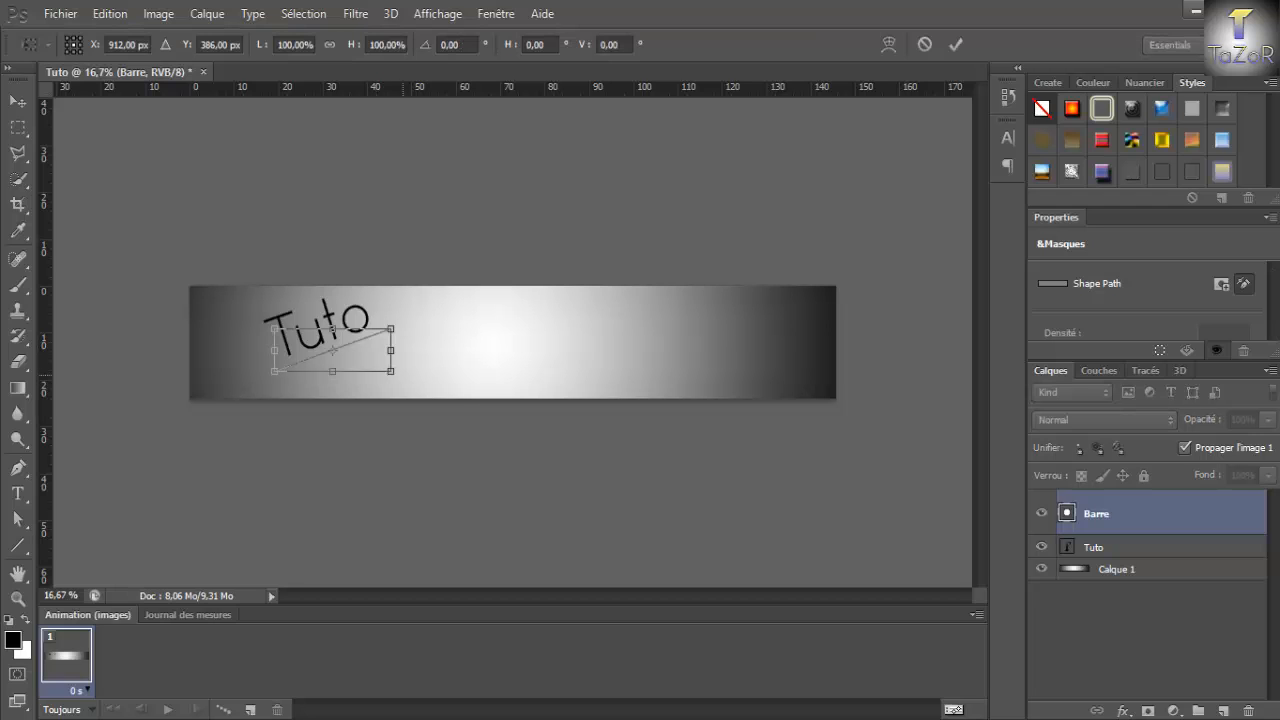
{"action": "left_click_drag", "start_coordinate": [400, 382], "coordinate": [378, 350]}
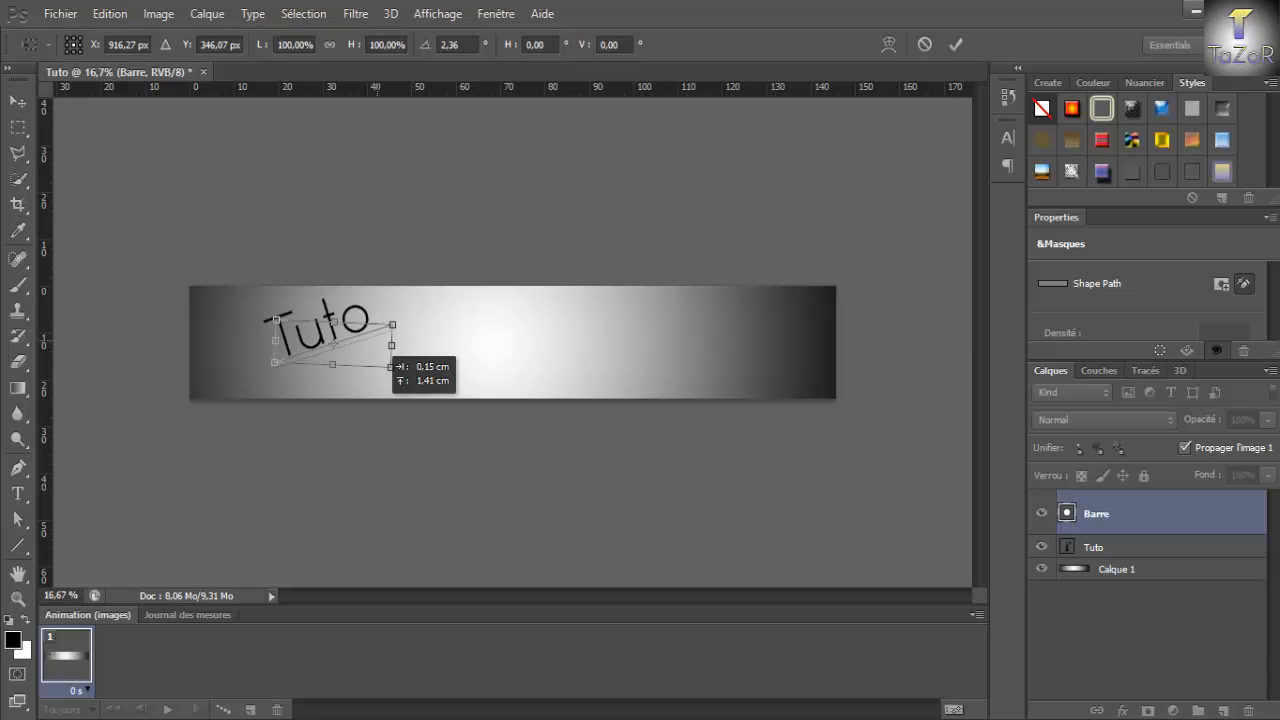
{"action": "left_click", "coordinate": [18, 546]}
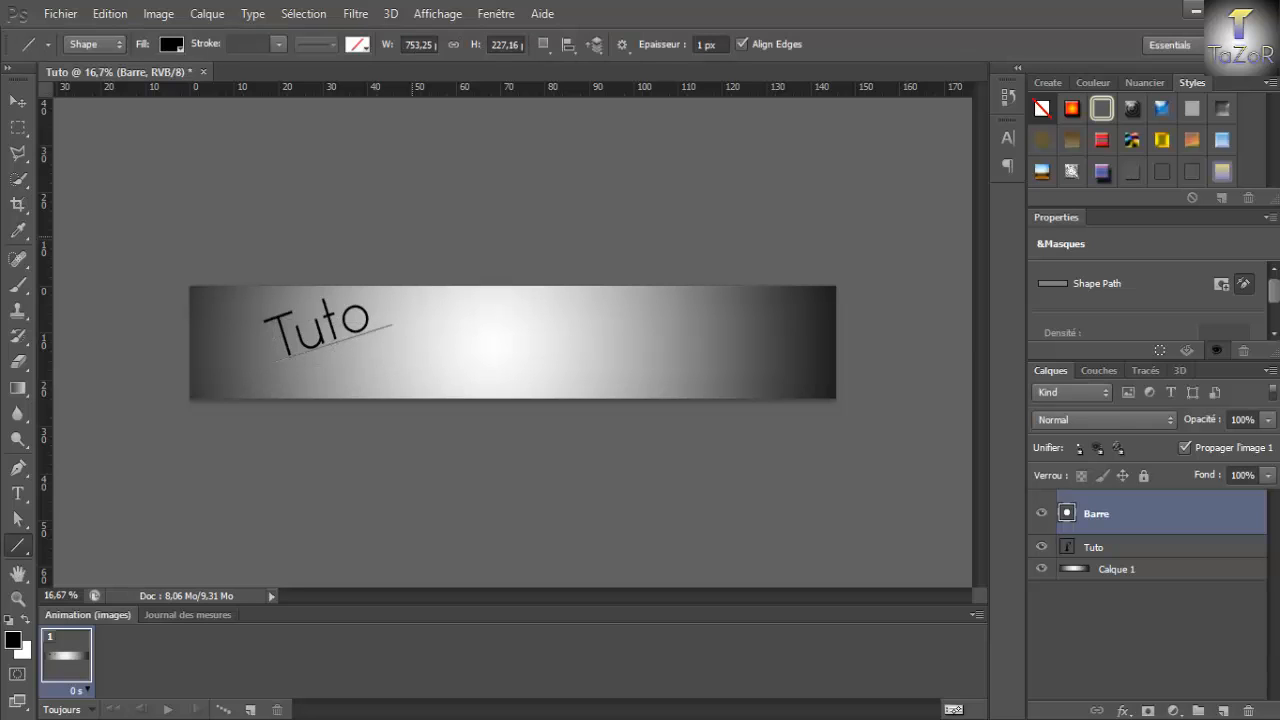
{"action": "left_click", "coordinate": [18, 102]}
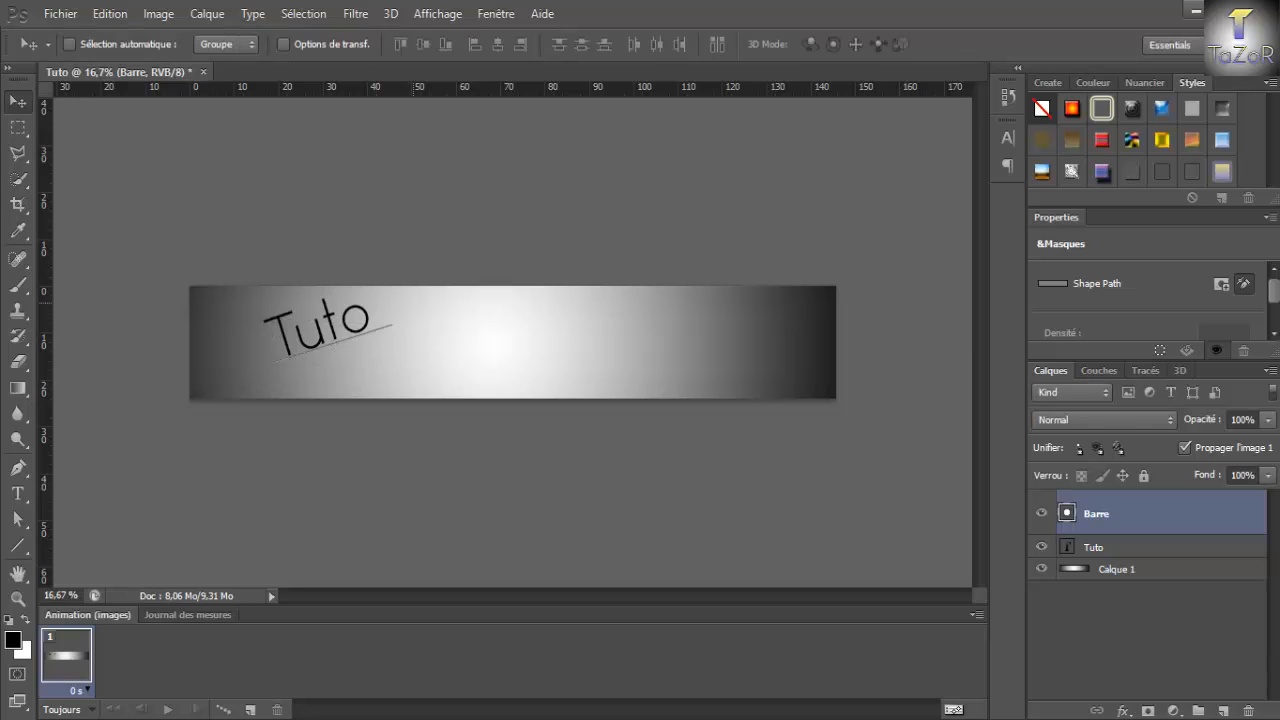
{"action": "left_click_drag", "start_coordinate": [405, 317], "coordinate": [407, 321]}
Start a new text layer directly above the Tuto layer, with its insertion point just below the Barre line.
{"action": "left_click", "coordinate": [18, 494]}
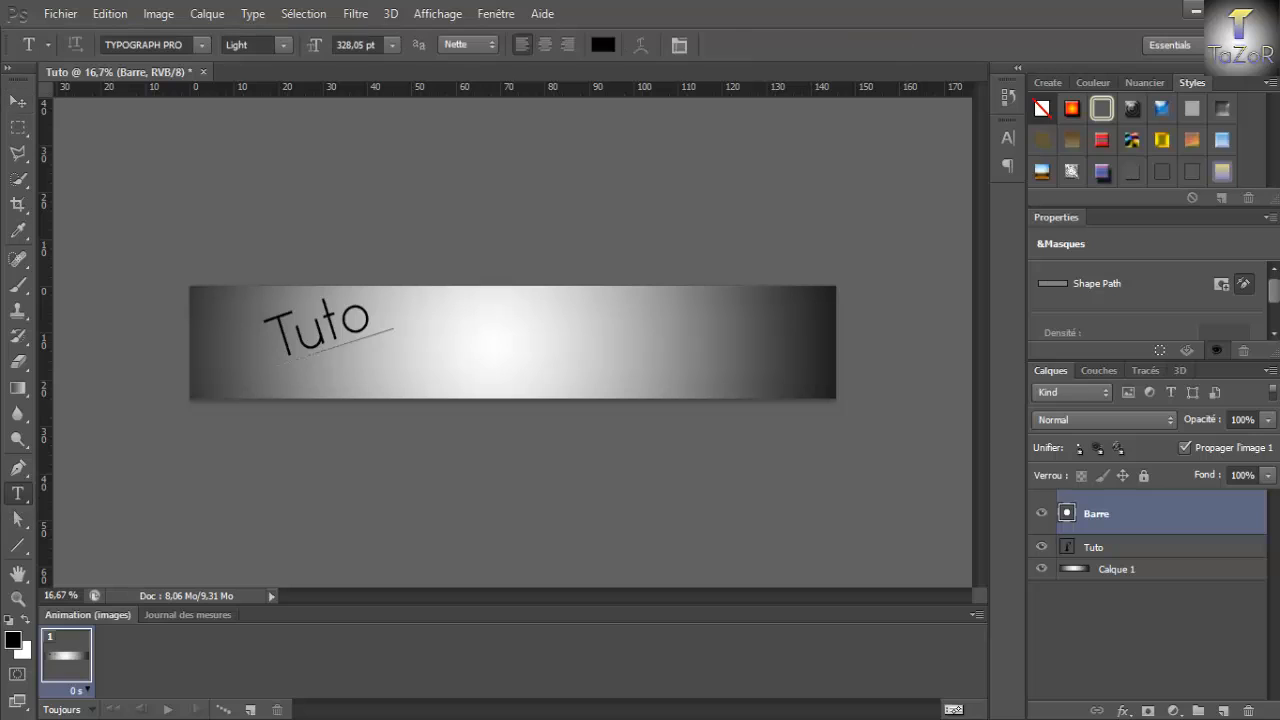
{"action": "left_click", "coordinate": [1130, 547]}
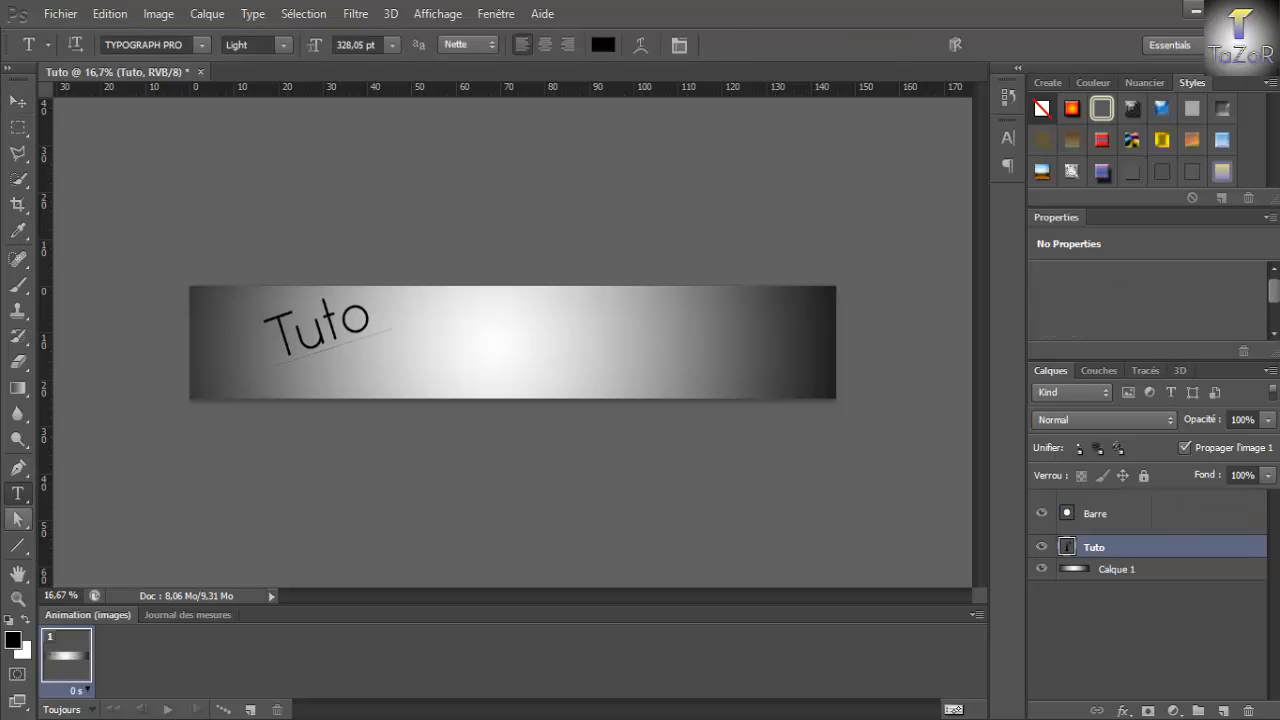
{"action": "left_click", "coordinate": [312, 368]}
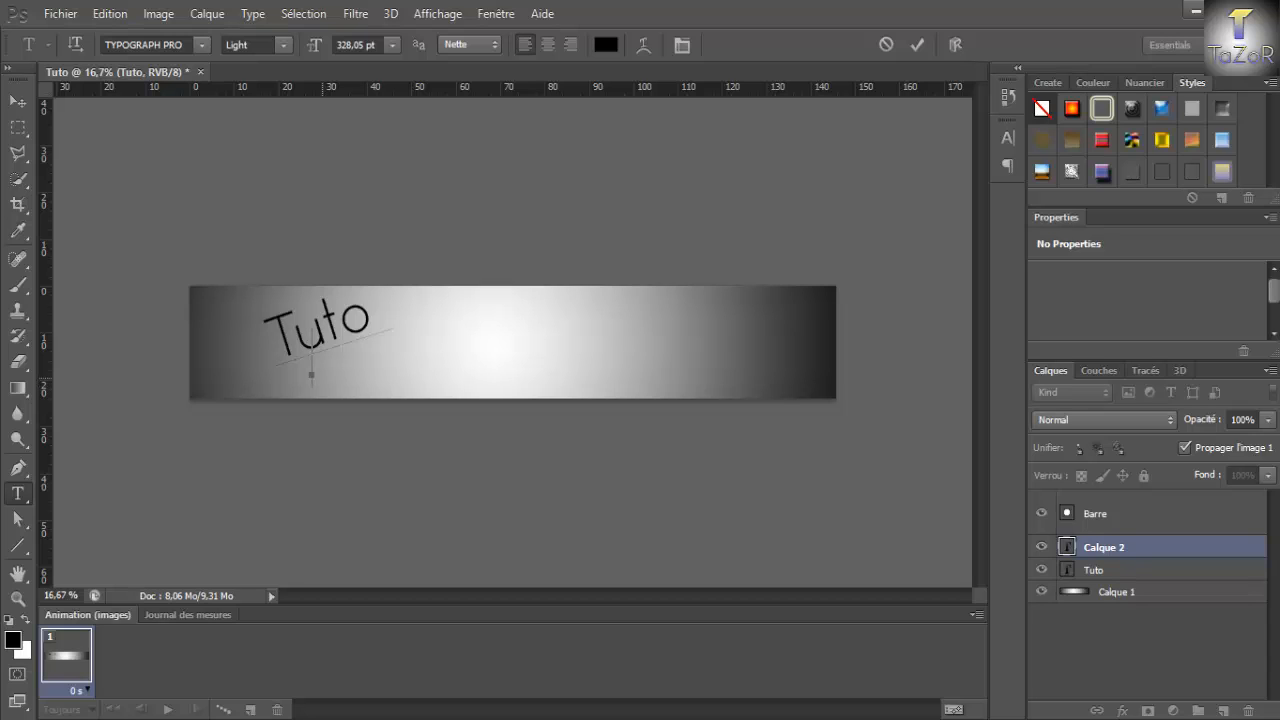
{"action": "type", "text": "10"}
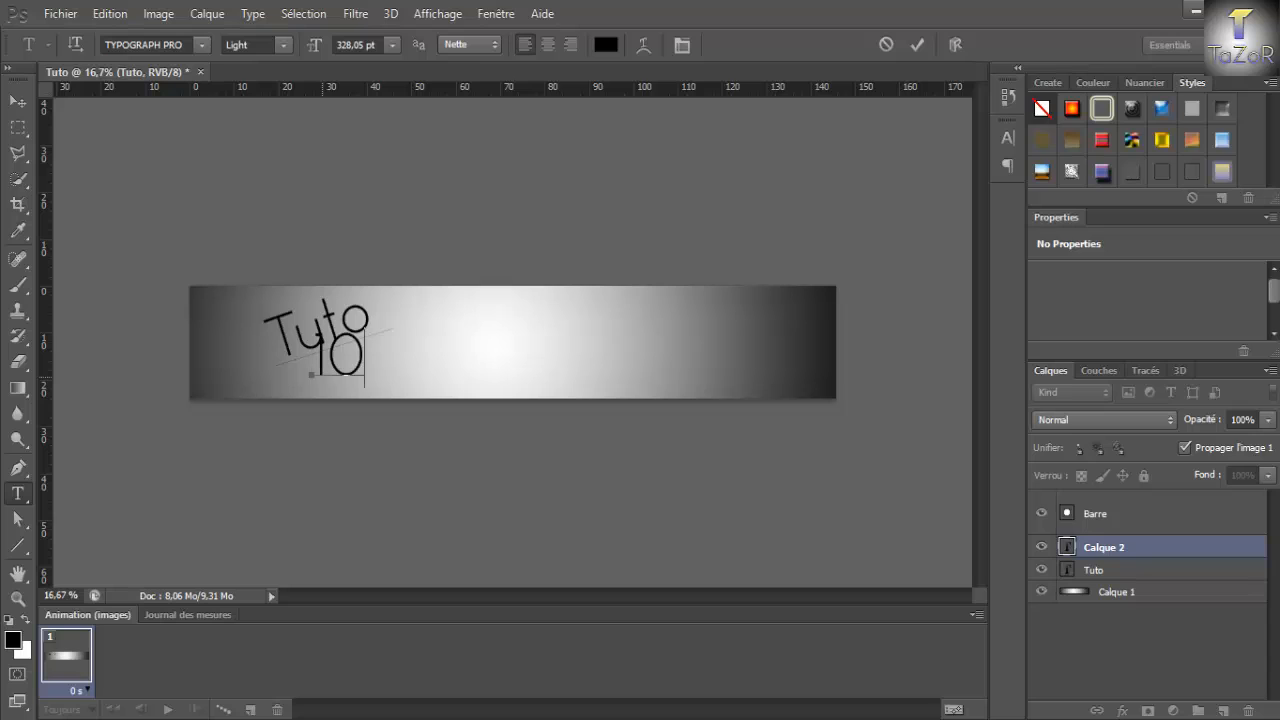
{"action": "type", "text": "0% Minecraf"}
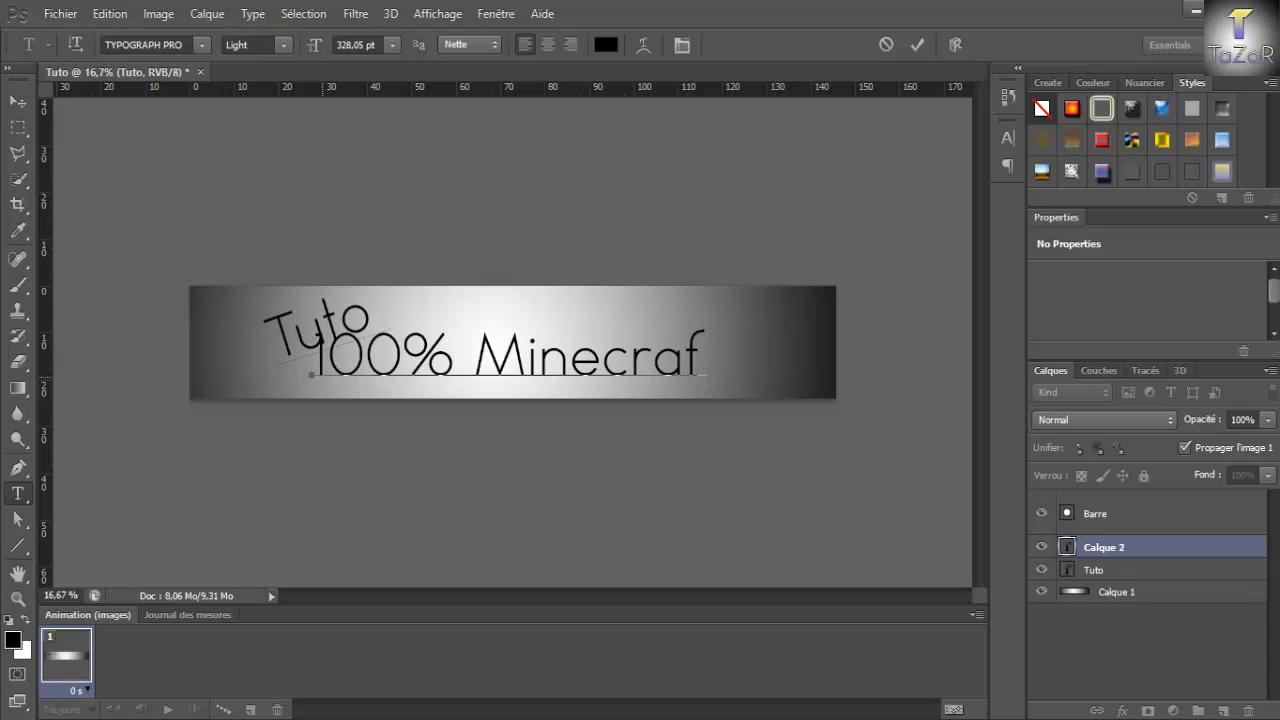
{"action": "key", "text": "BackSpace"}
{"action": "key", "text": "BackSpace"}
{"action": "key", "text": "BackSpace"}
{"action": "key", "text": "BackSpace"}
{"action": "key", "text": "BackSpace"}
{"action": "key", "text": "BackSpace"}
{"action": "key", "text": "BackSpace"}
{"action": "key", "text": "BackSpace"}
{"action": "key", "text": "BackSpace"}
{"action": "key", "text": "BackSpace"}
{"action": "key", "text": "BackSpace"}
{"action": "key", "text": "BackSpace"}
{"action": "key", "text": "BackSpace"}
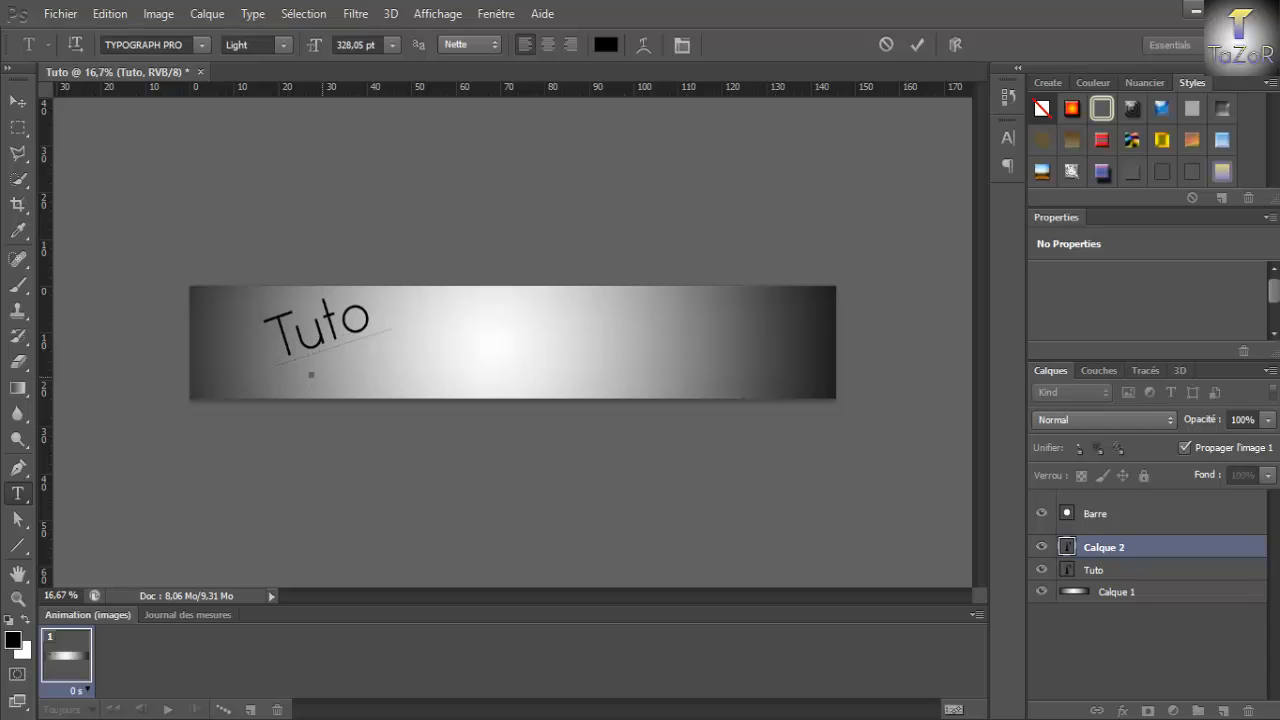
Enter the text "Tutorial" on the new text layer, shift it slightly left beneath Tuto and commit it.
{"action": "type", "text": "Tu"}
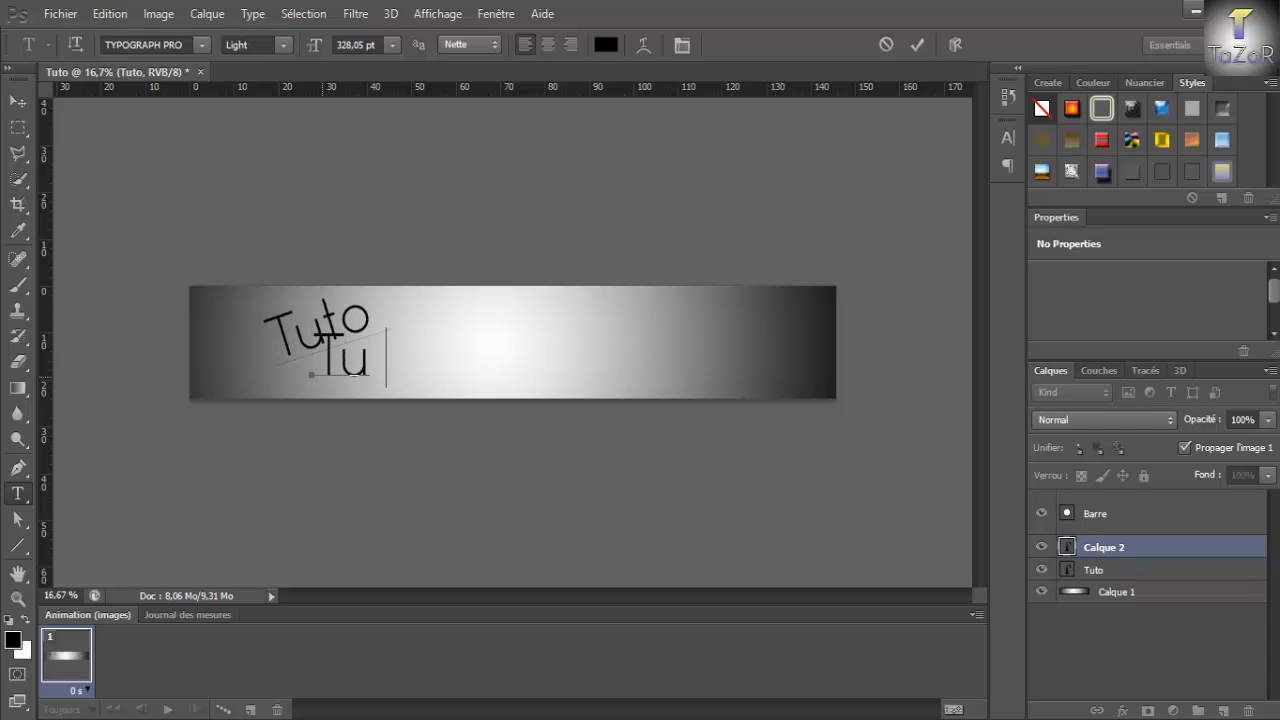
{"action": "type", "text": "toeial"}
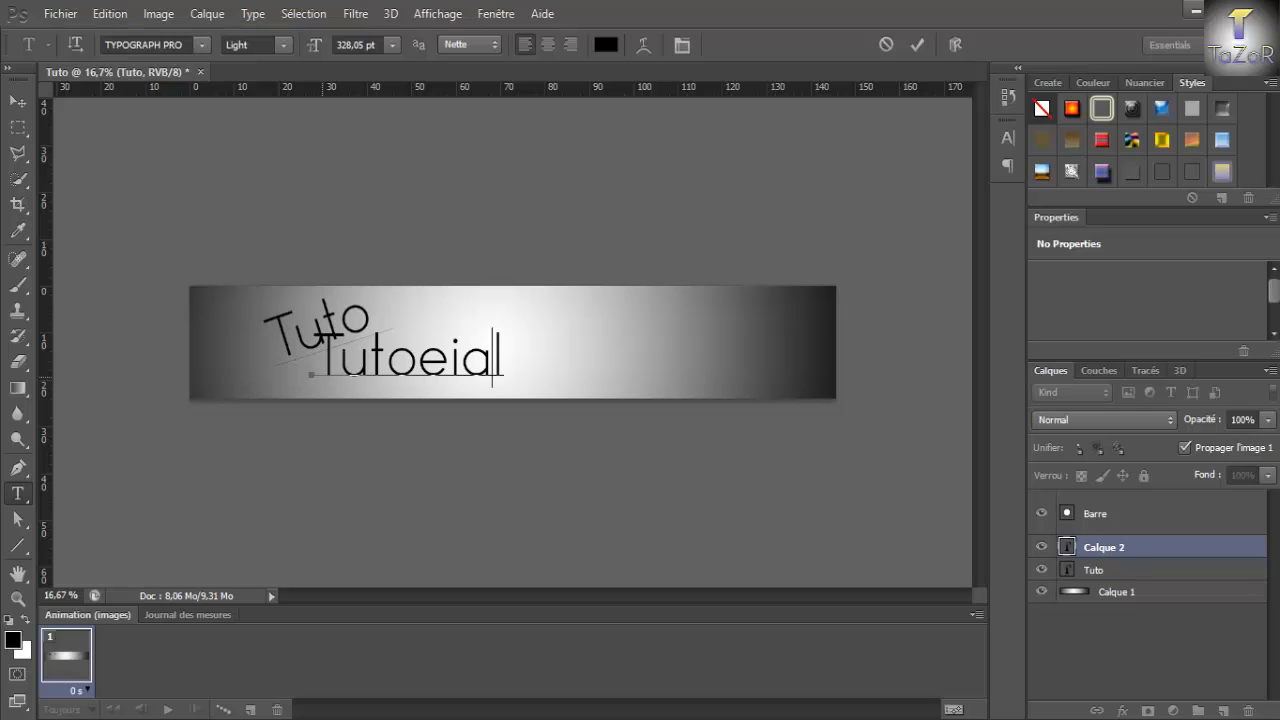
{"action": "key", "text": "BackSpace"}
{"action": "key", "text": "BackSpace"}
{"action": "key", "text": "BackSpace"}
{"action": "key", "text": "BackSpace"}
{"action": "type", "text": "rial"}
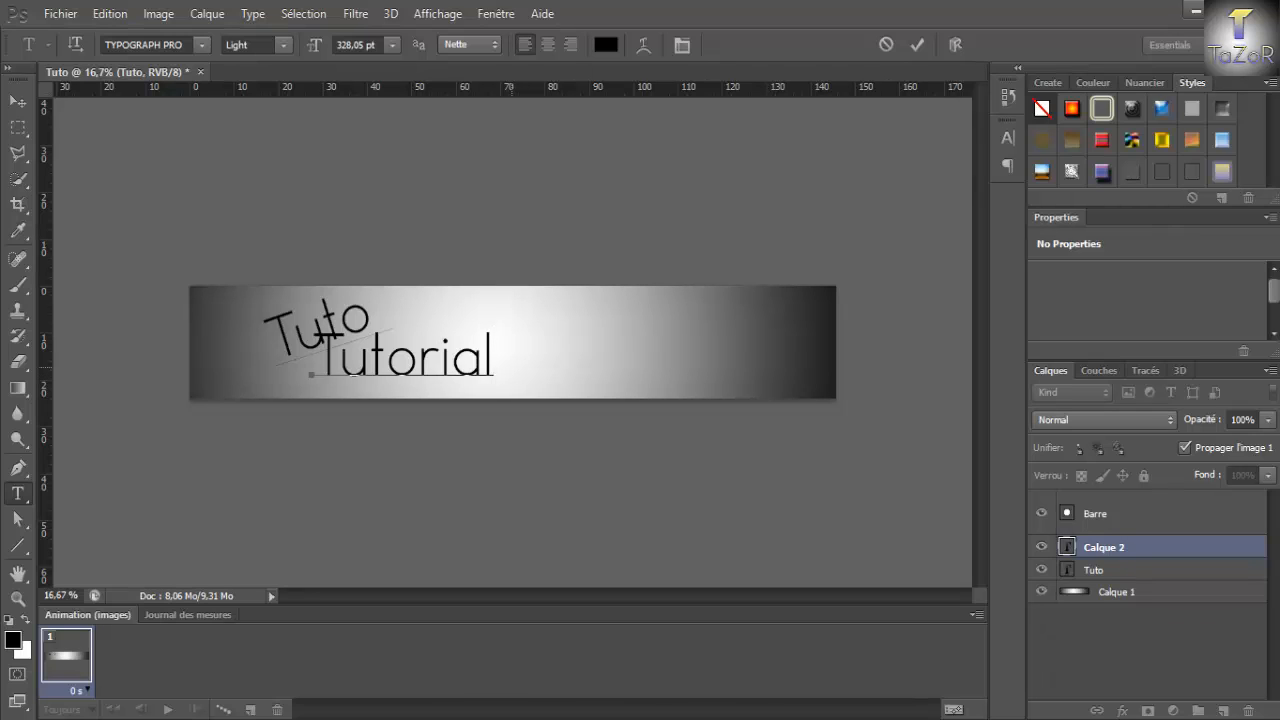
{"action": "left_click_drag", "start_coordinate": [510, 368], "coordinate": [478, 367]}
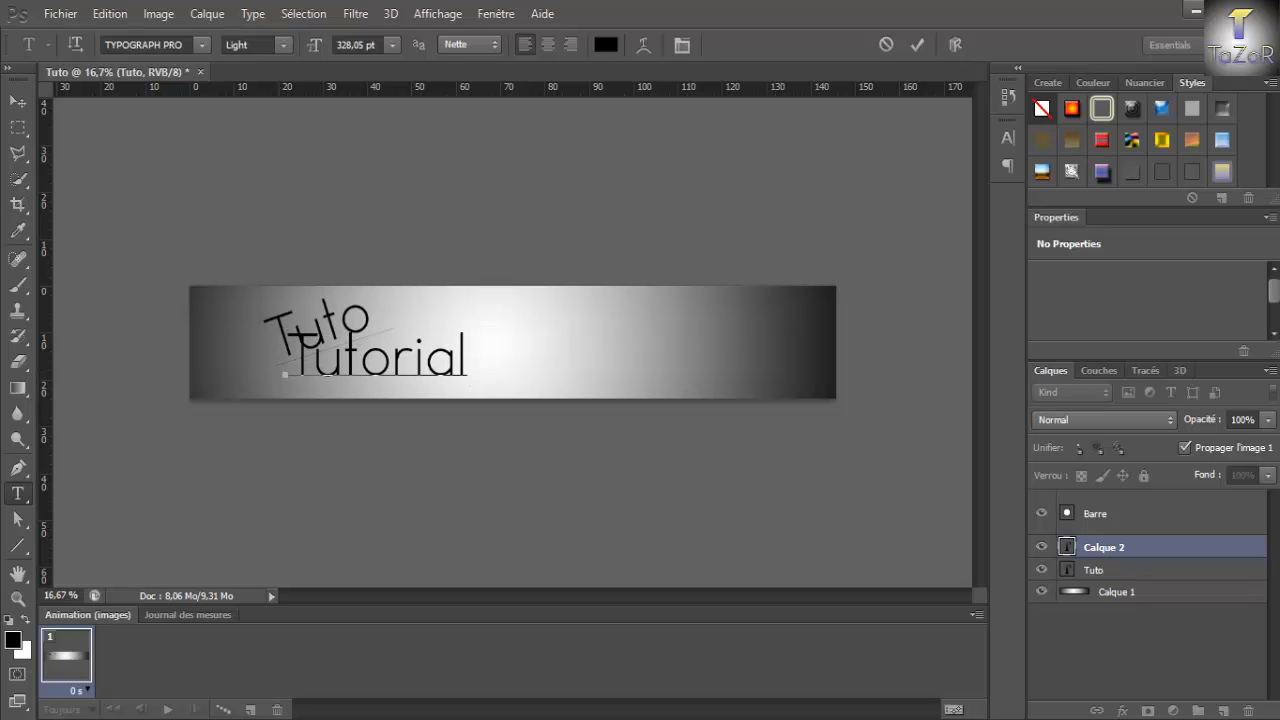
{"action": "key", "text": "ctrl+Return"}
Scale the Tutorial text to about 57% and rotate it to -16.5° so it sits just below the Barre line.
{"action": "key", "text": "ctrl+t"}
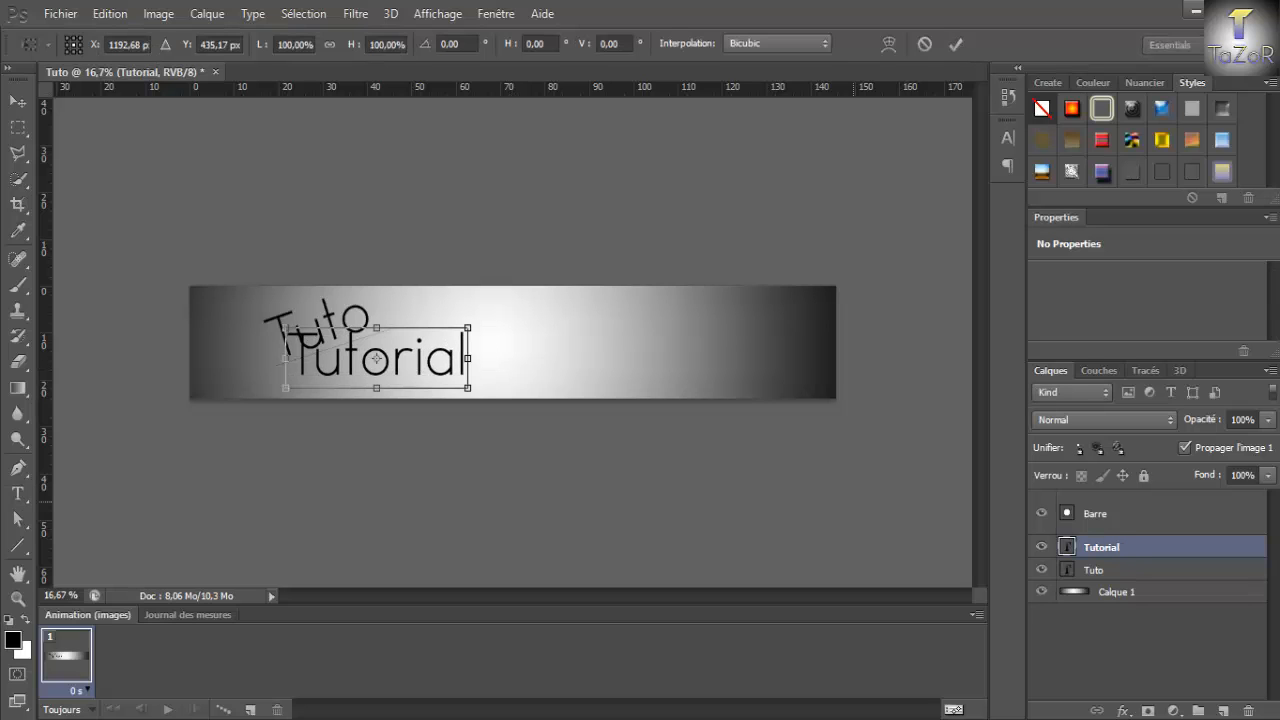
{"action": "left_click_drag", "start_coordinate": [482, 387], "coordinate": [485, 344]}
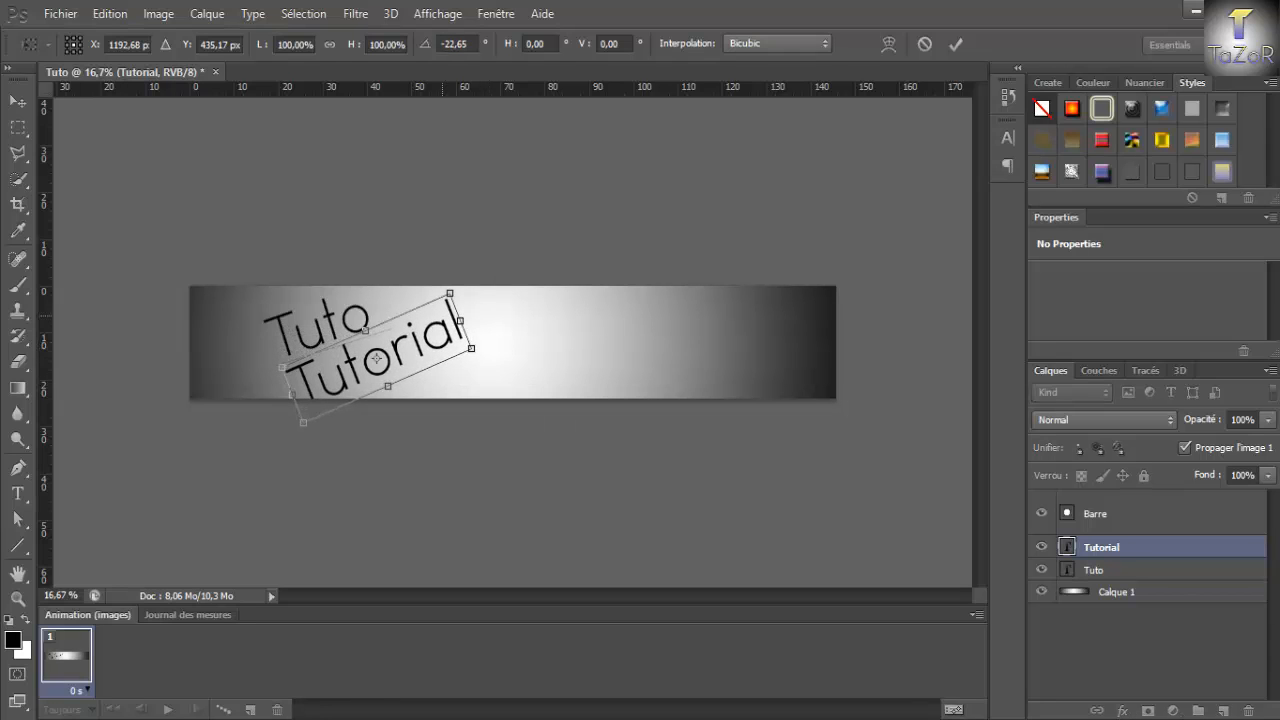
{"action": "left_click_drag", "start_coordinate": [449, 293], "coordinate": [429, 340]}
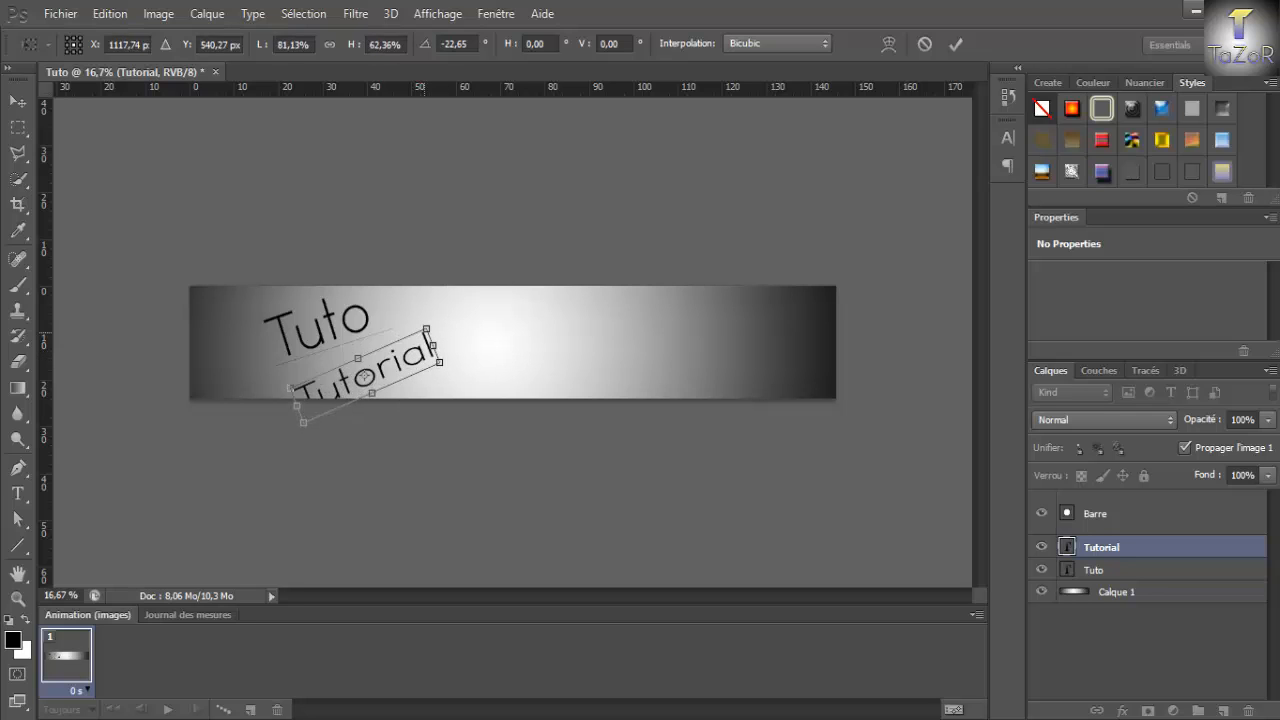
{"action": "key", "text": "ctrl+z"}
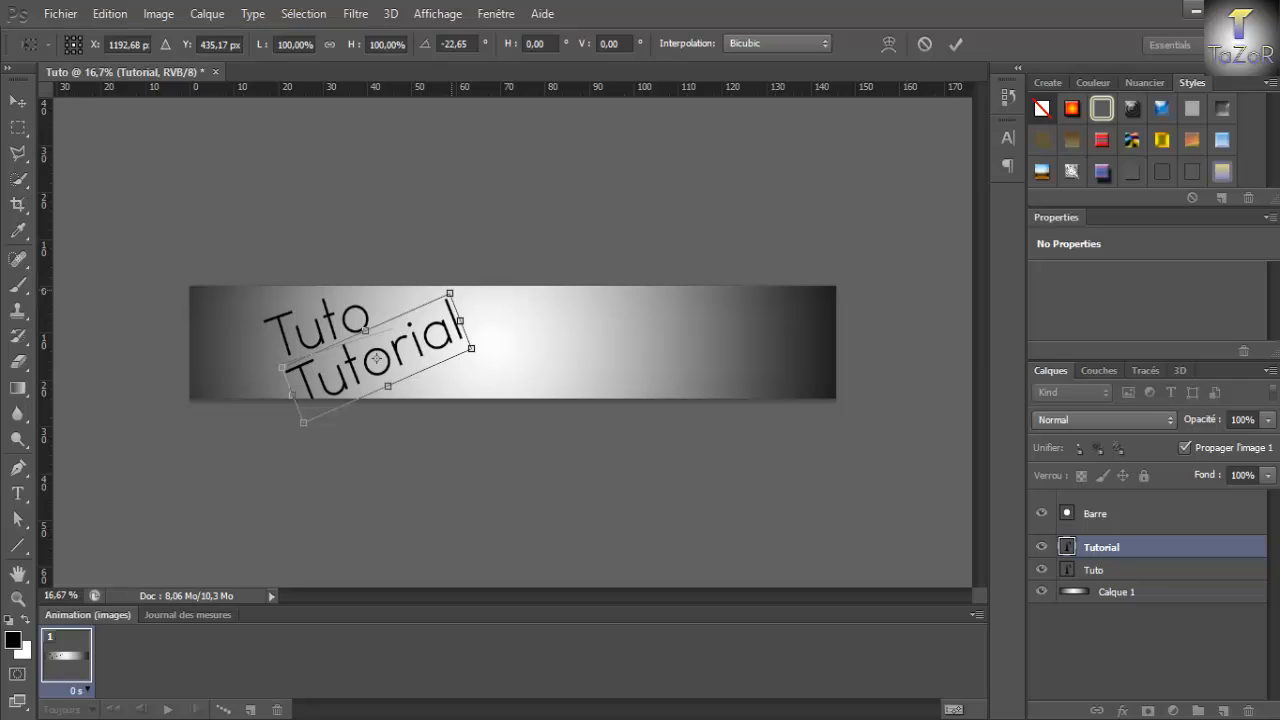
{"action": "left_click_drag", "start_coordinate": [471, 348], "coordinate": [350, 366]}
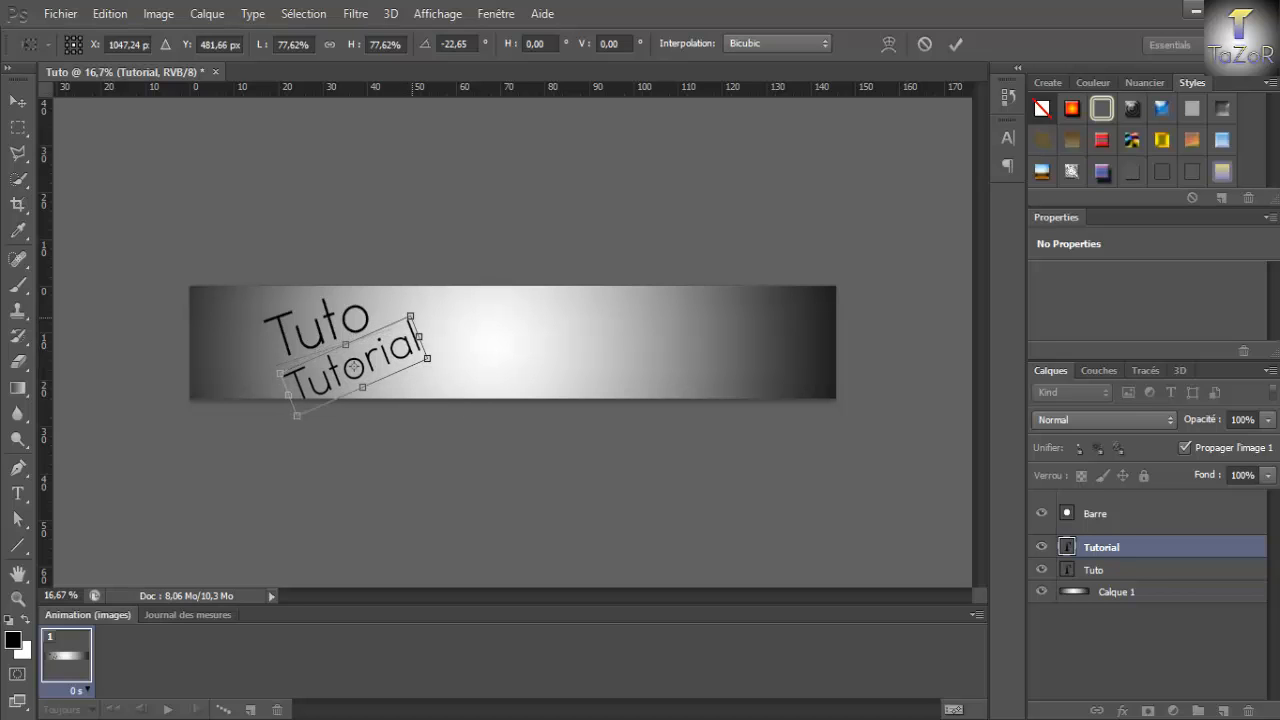
{"action": "left_click_drag", "start_coordinate": [411, 317], "coordinate": [374, 353]}
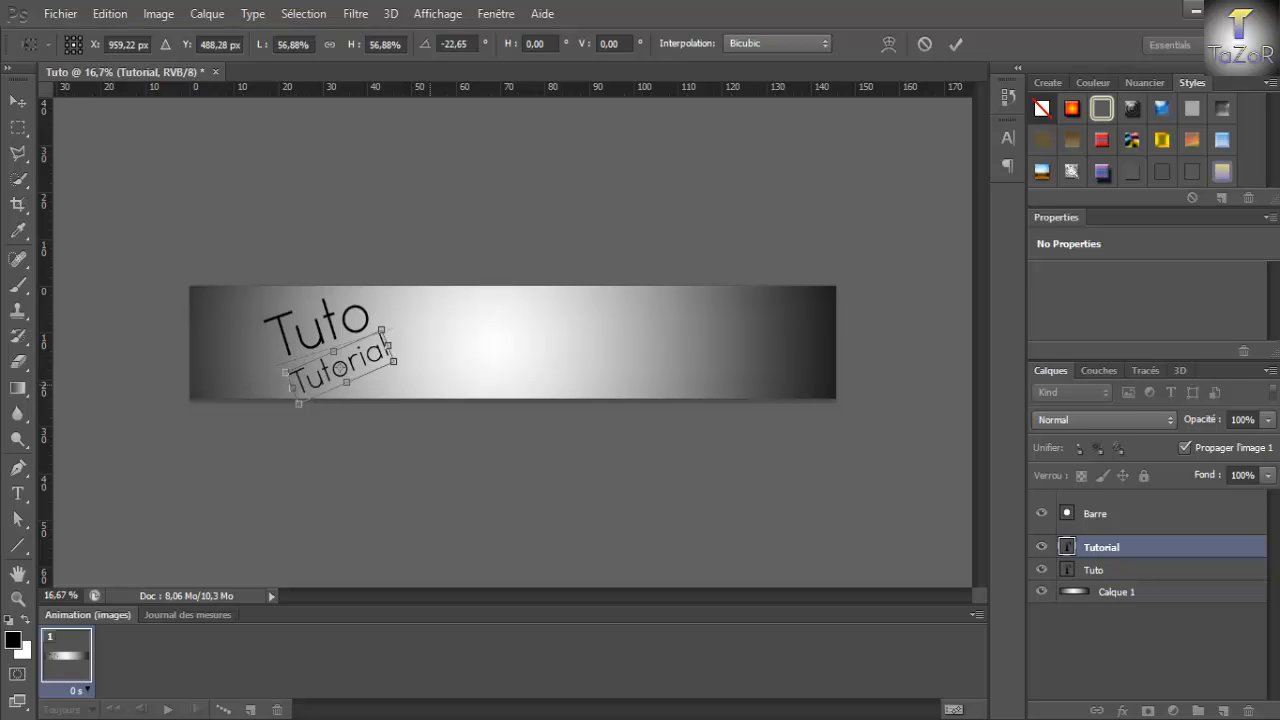
{"action": "mouse_move", "coordinate": [430, 385]}
{"action": "left_mouse_down"}
{"action": "mouse_move", "coordinate": [419, 409]}
{"action": "mouse_move", "coordinate": [418, 392]}
{"action": "left_mouse_up"}
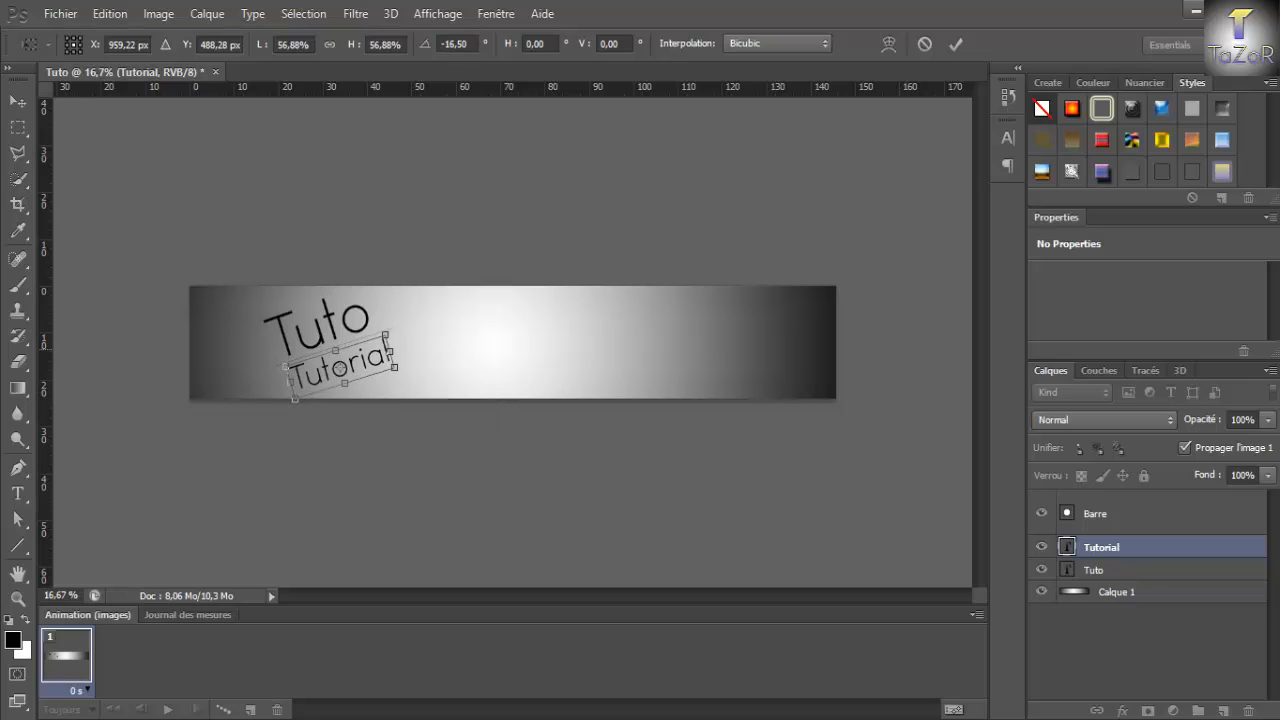
{"action": "left_click", "coordinate": [18, 493]}
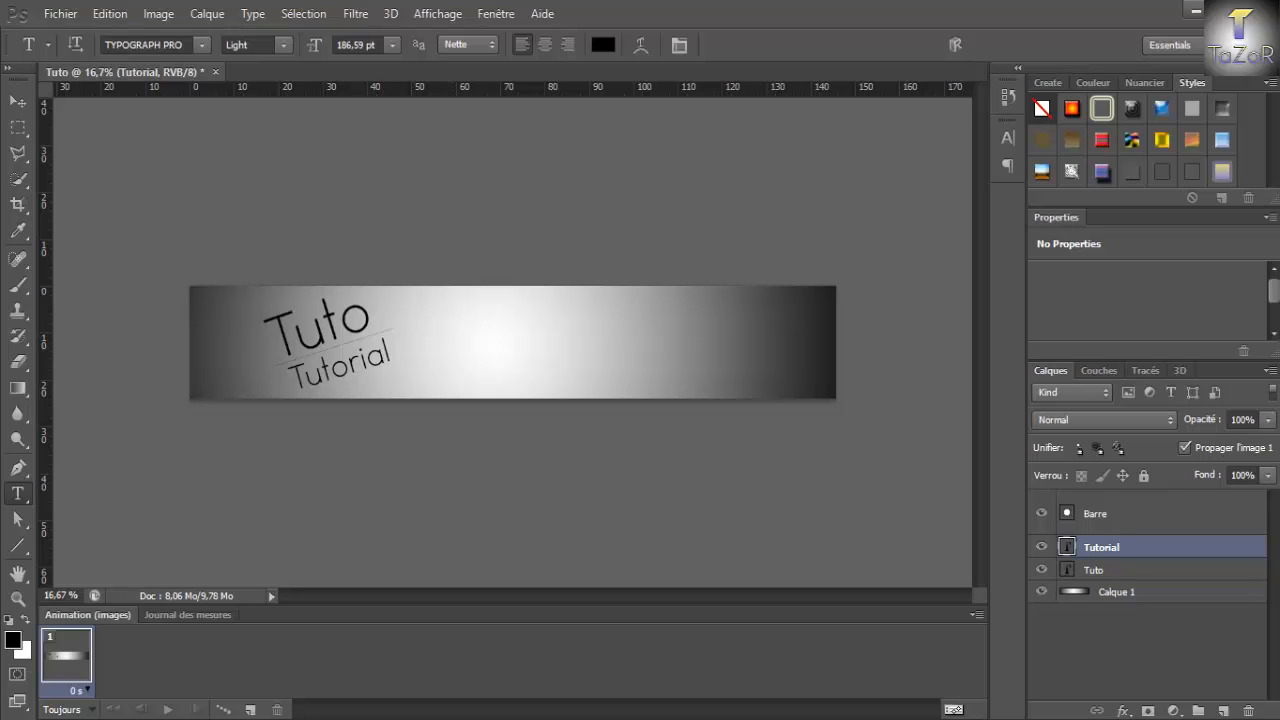
Apply the saved violet-to-yellow gradient style with stroke and drop shadow to the Tuto text layer.
{"action": "left_click", "coordinate": [1140, 570]}
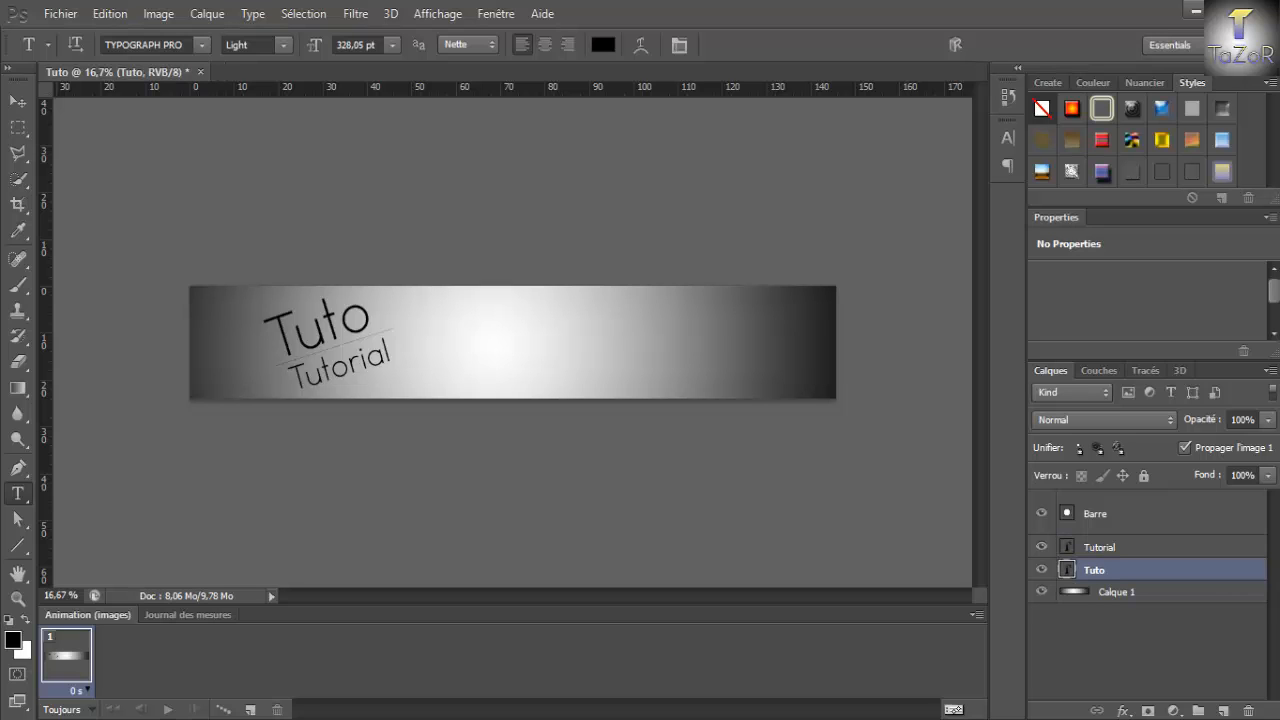
{"action": "double_click", "coordinate": [1150, 570]}
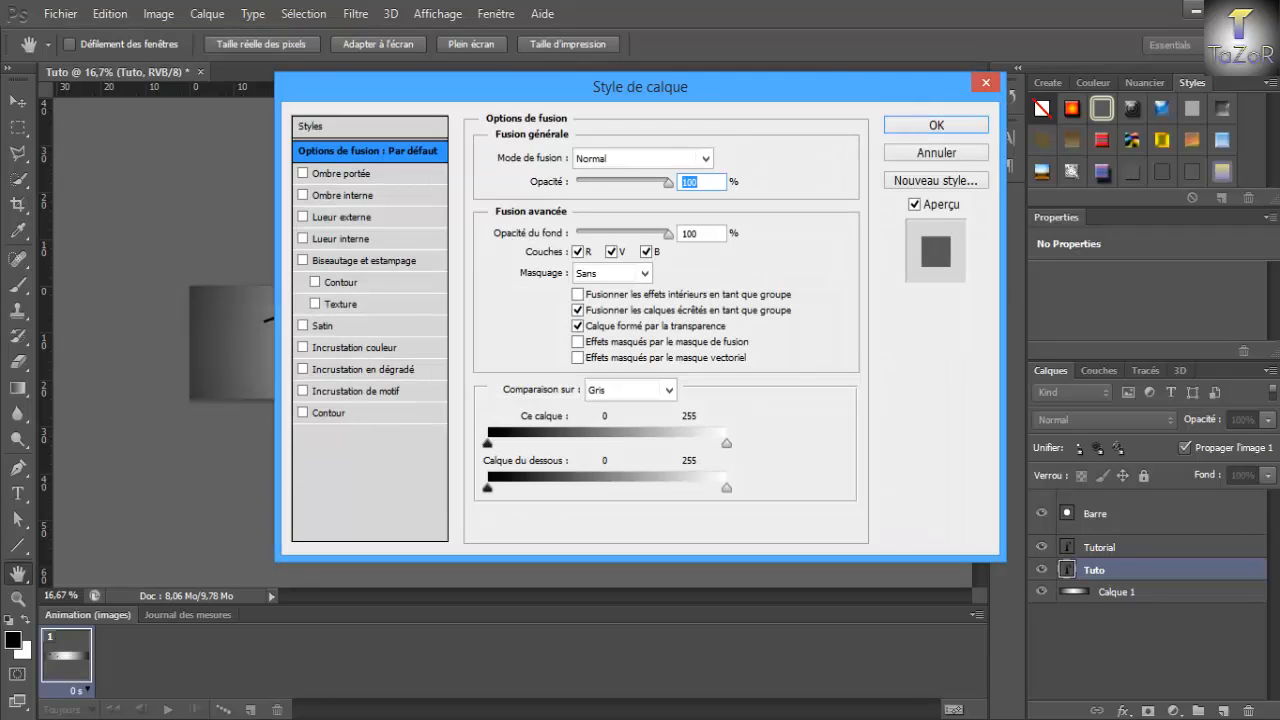
{"action": "left_click_drag", "start_coordinate": [640, 87], "coordinate": [537, 89]}
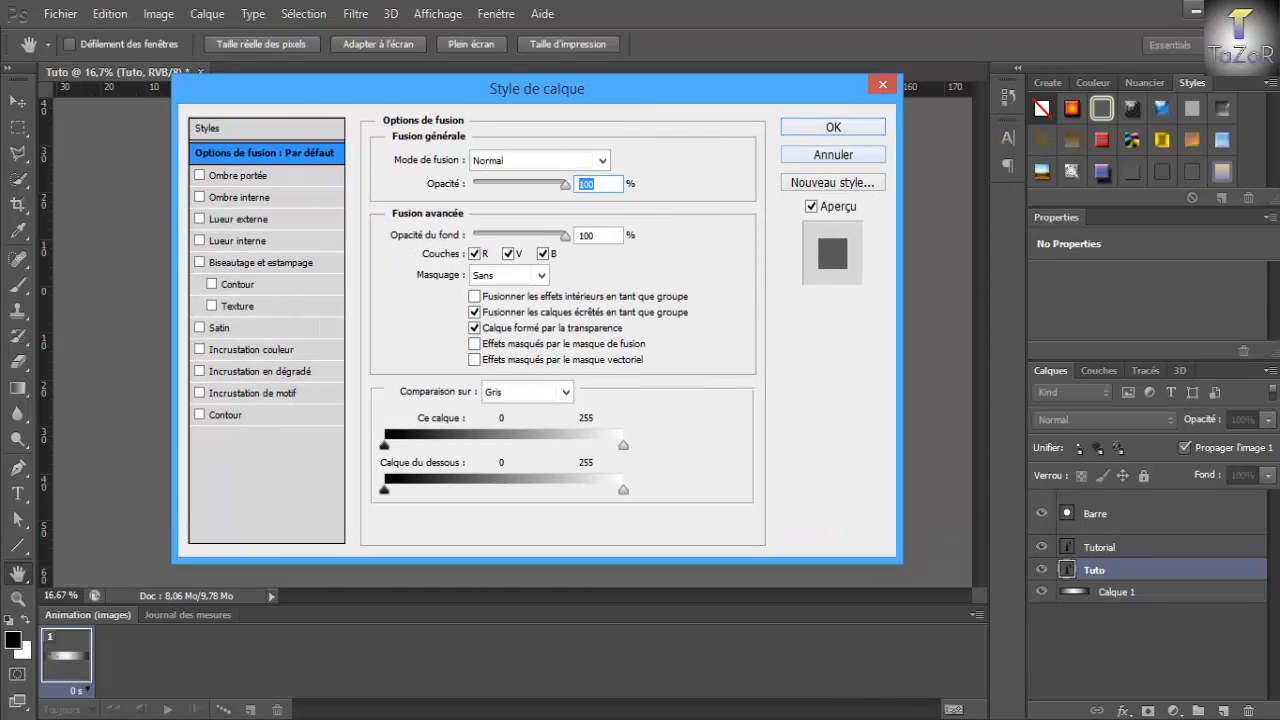
{"action": "left_click", "coordinate": [833, 154]}
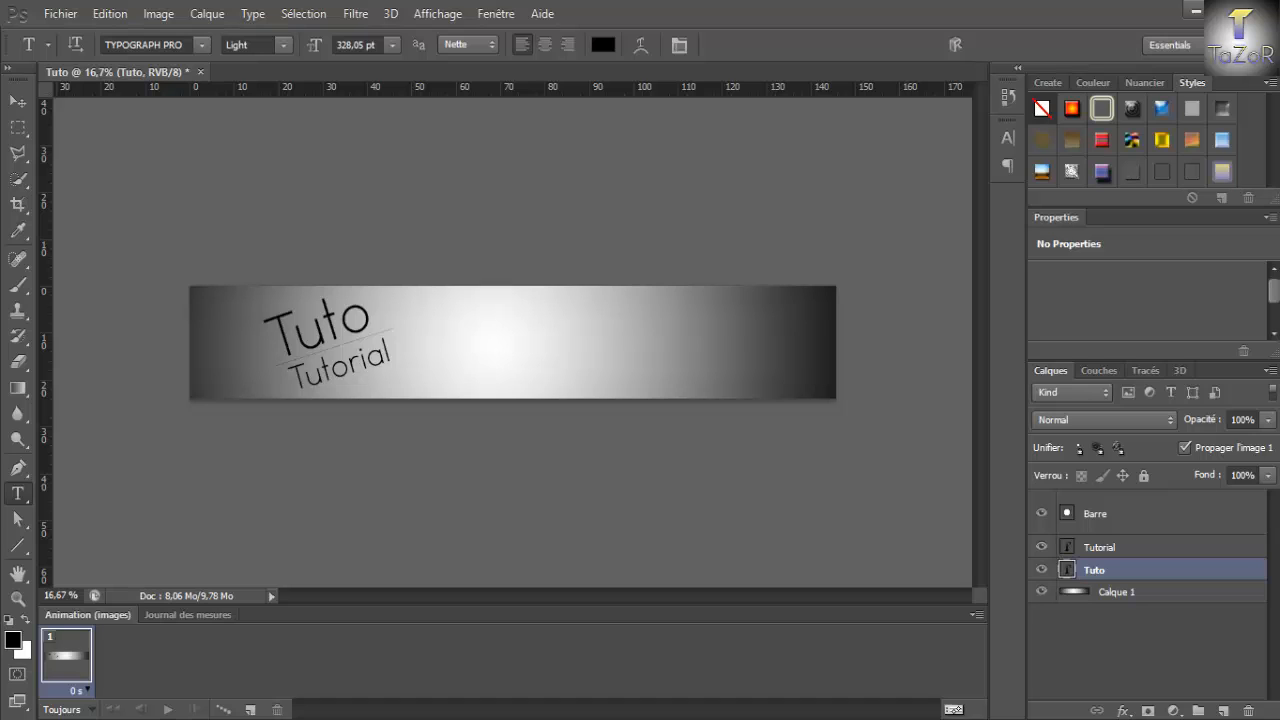
{"action": "left_click", "coordinate": [1222, 172]}
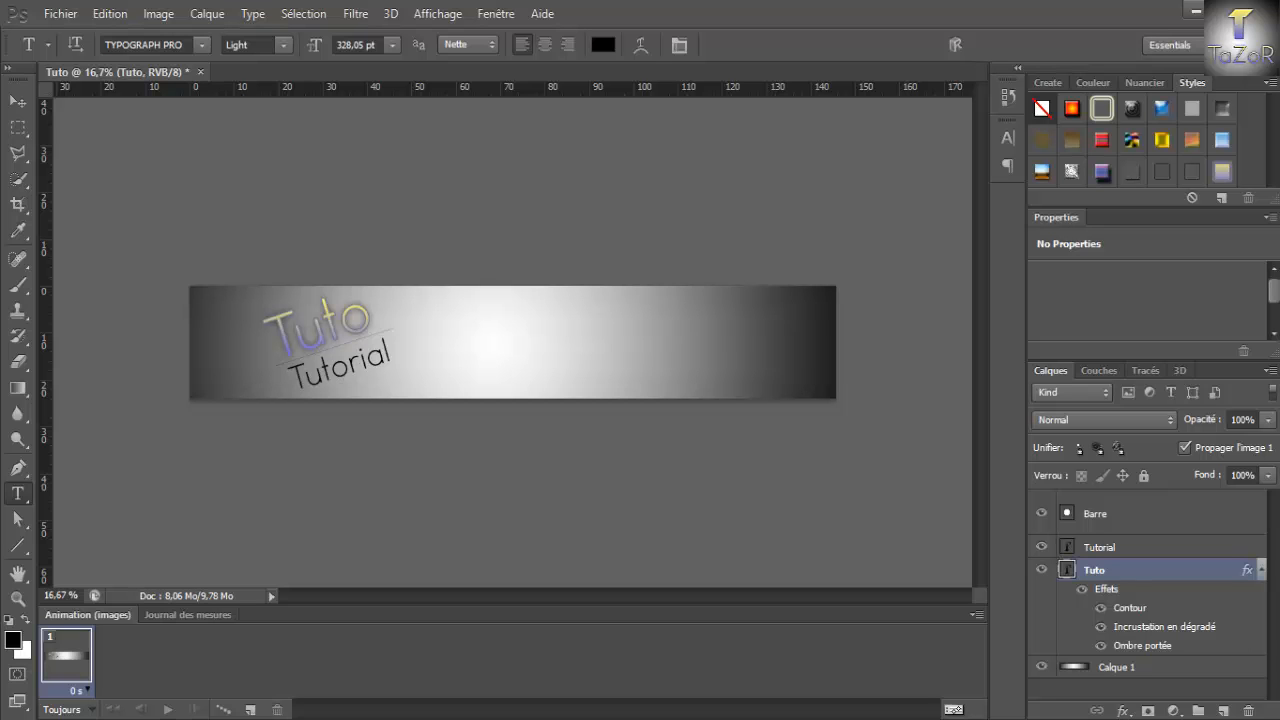
Review the Tuto layer's drop shadow settings and both colour stops of its gradient overlay, keeping their values.
{"action": "double_click", "coordinate": [1180, 570]}
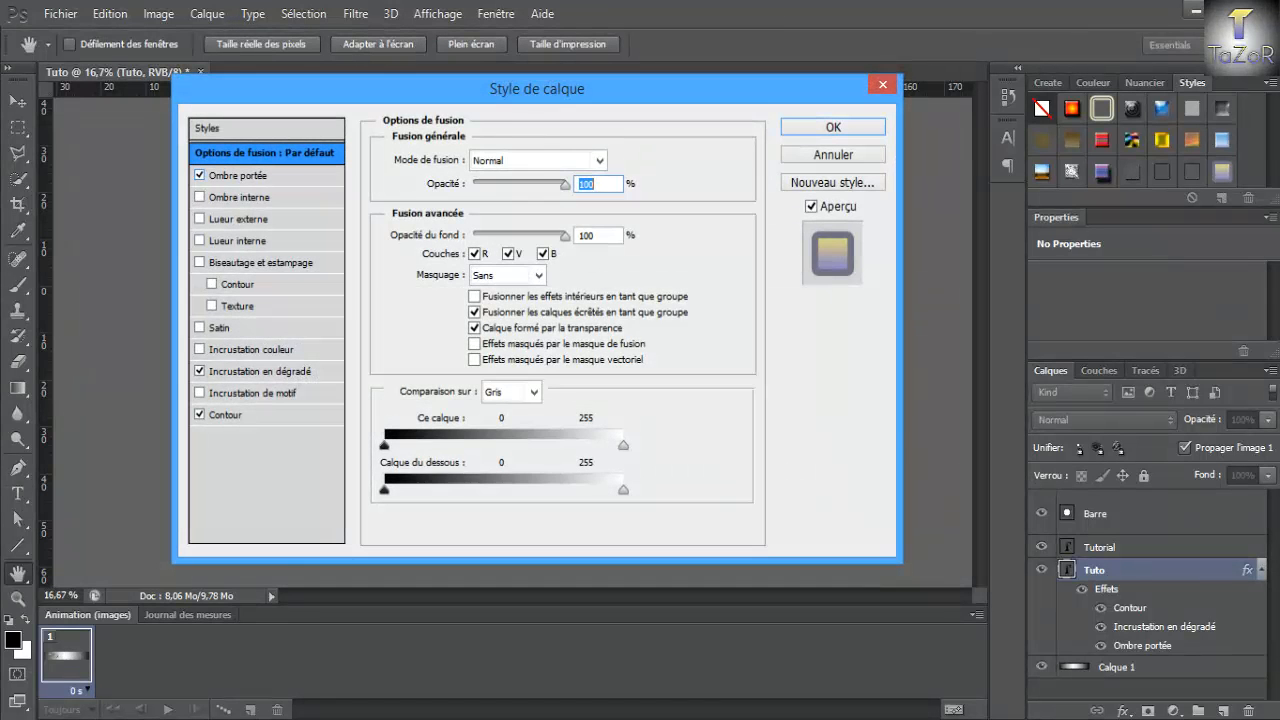
{"action": "left_click", "coordinate": [238, 176]}
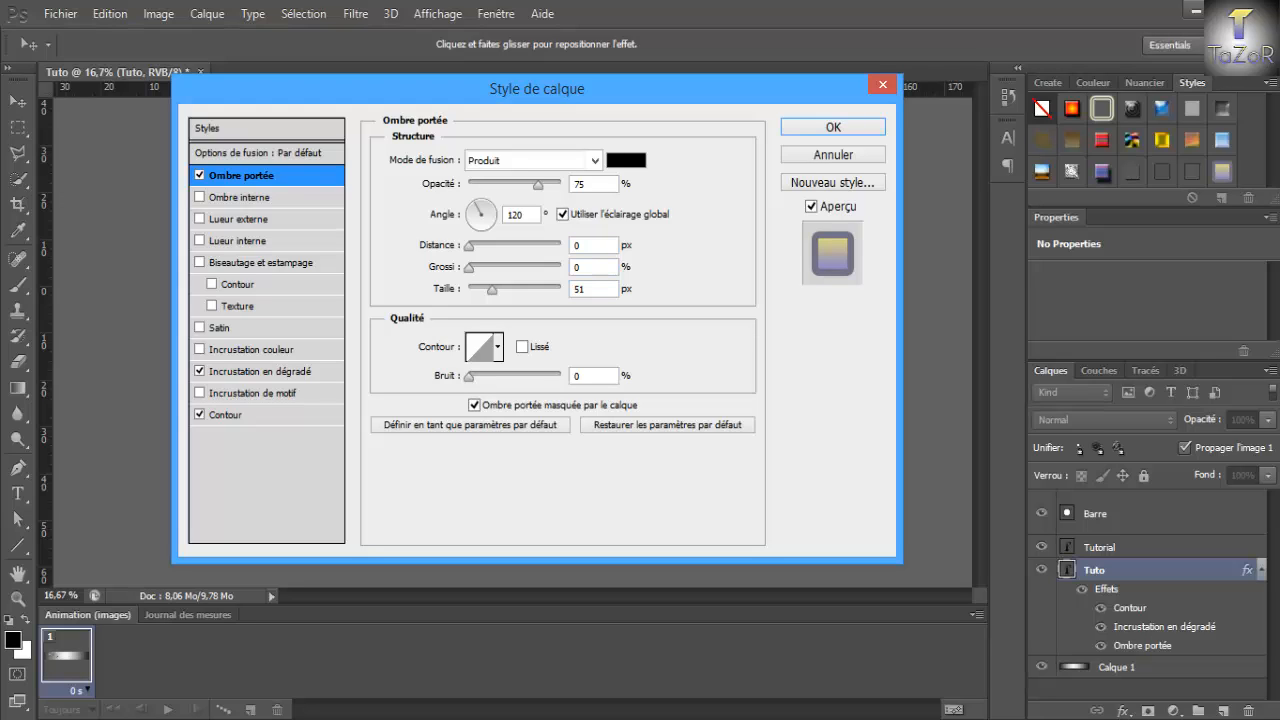
{"action": "left_click", "coordinate": [260, 372]}
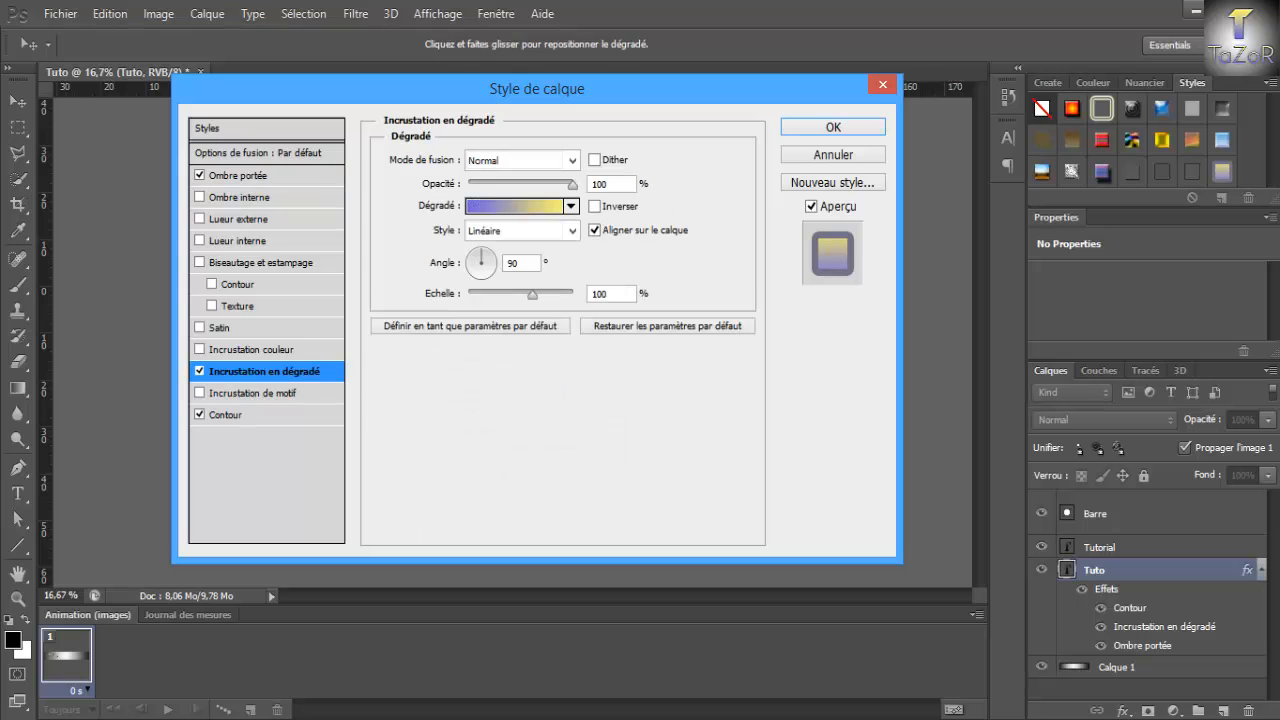
{"action": "left_click", "coordinate": [517, 205]}
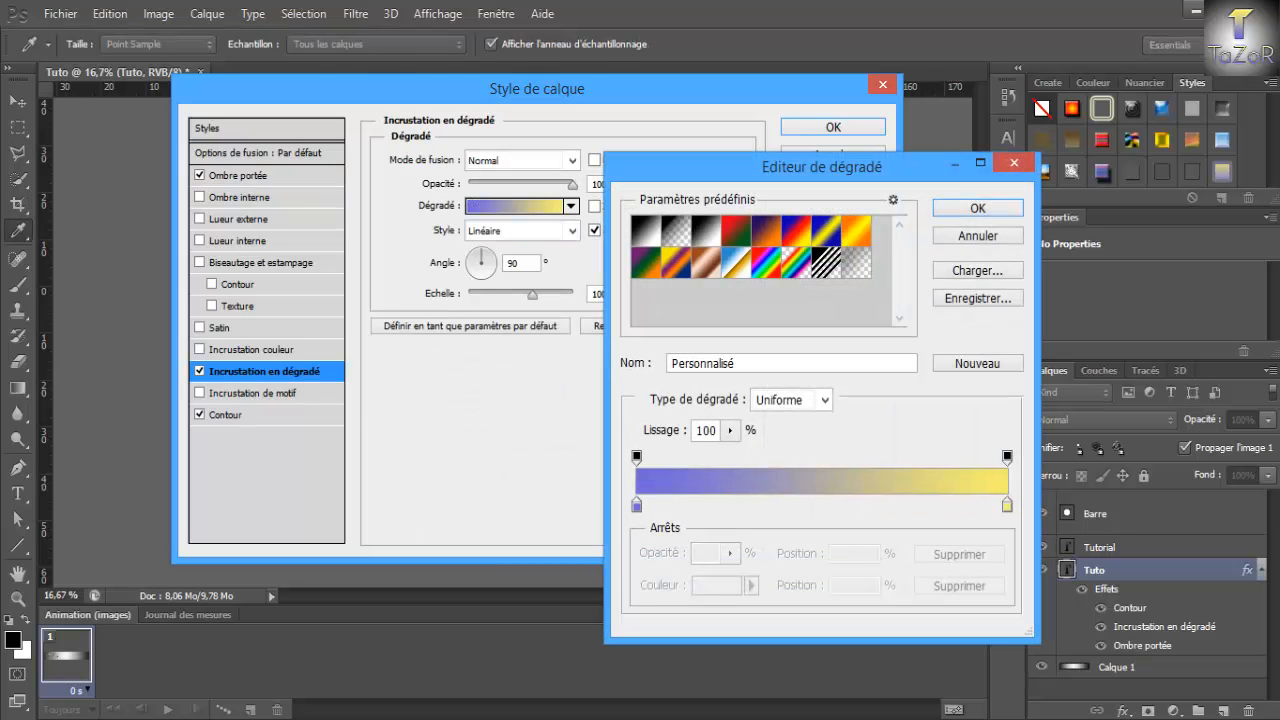
{"action": "double_click", "coordinate": [636, 505]}
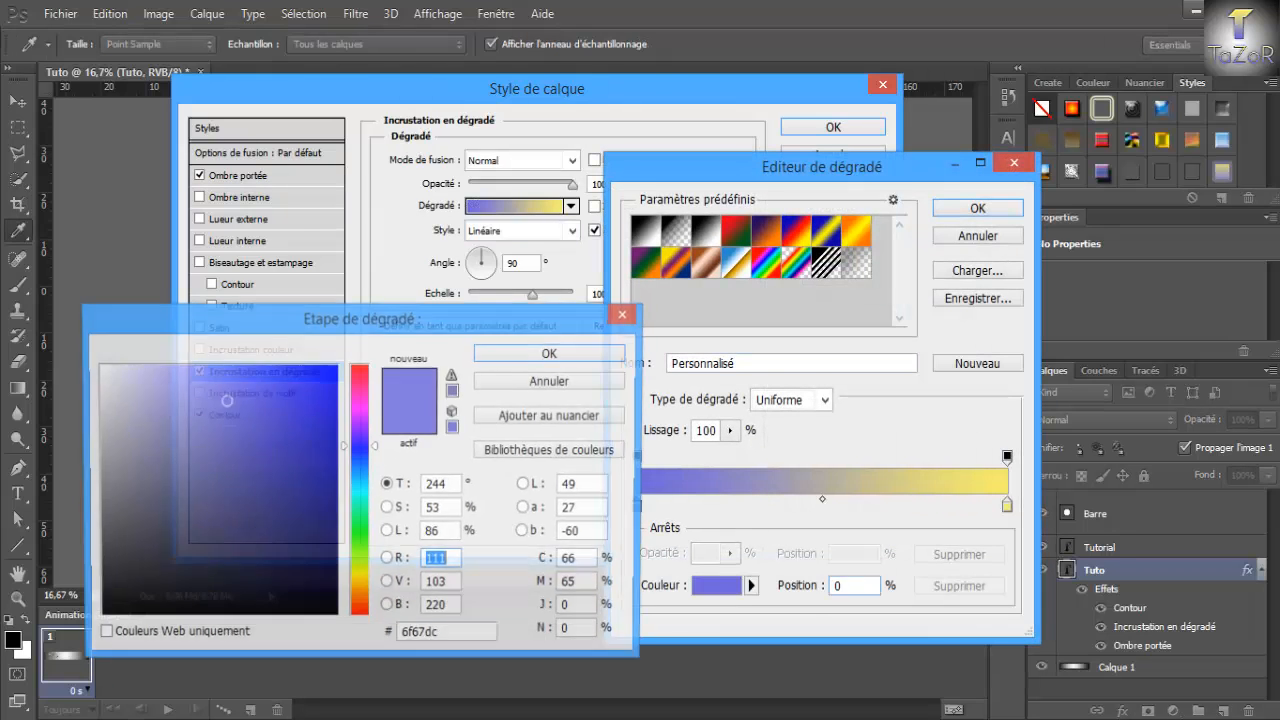
{"action": "left_click", "coordinate": [551, 353]}
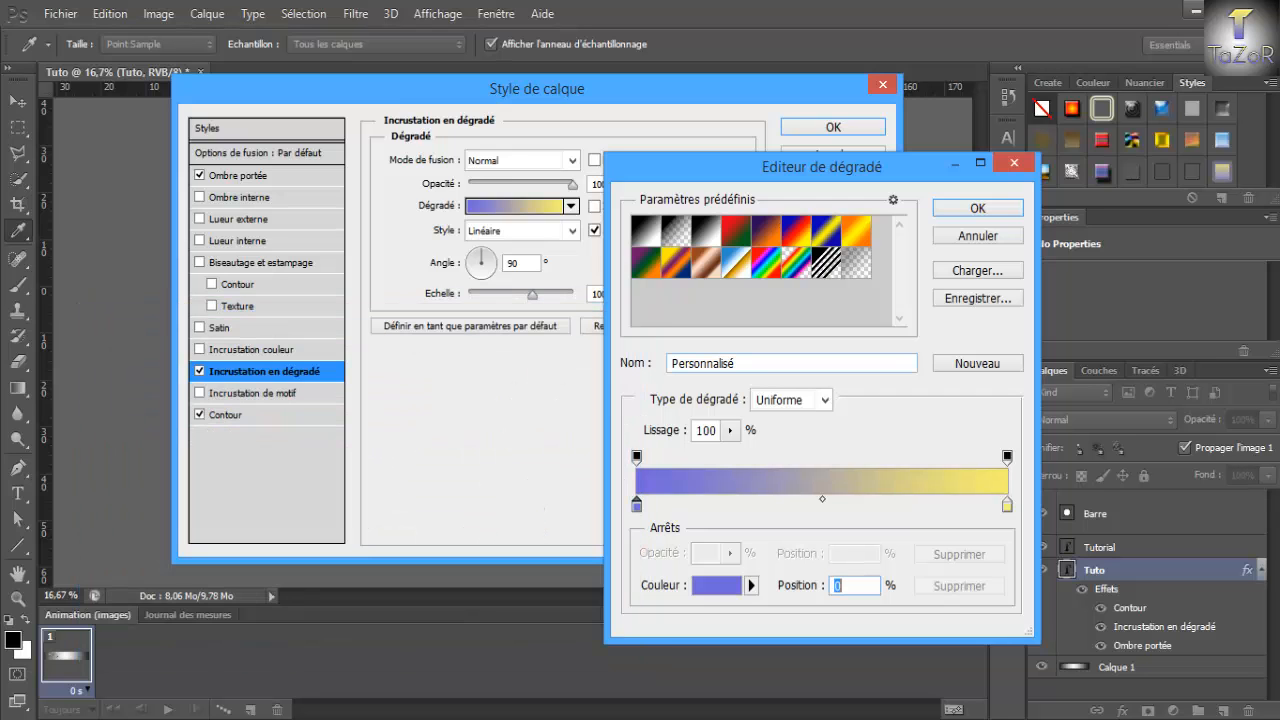
{"action": "double_click", "coordinate": [1007, 505]}
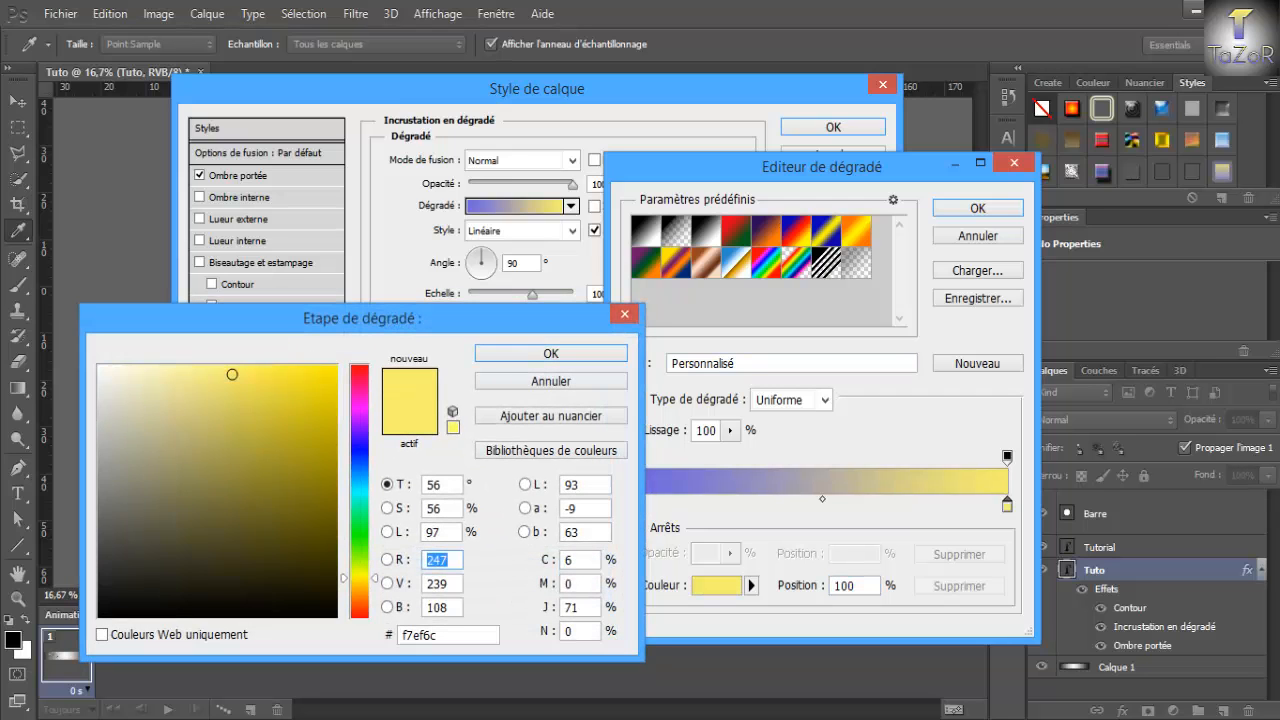
{"action": "left_click", "coordinate": [551, 353]}
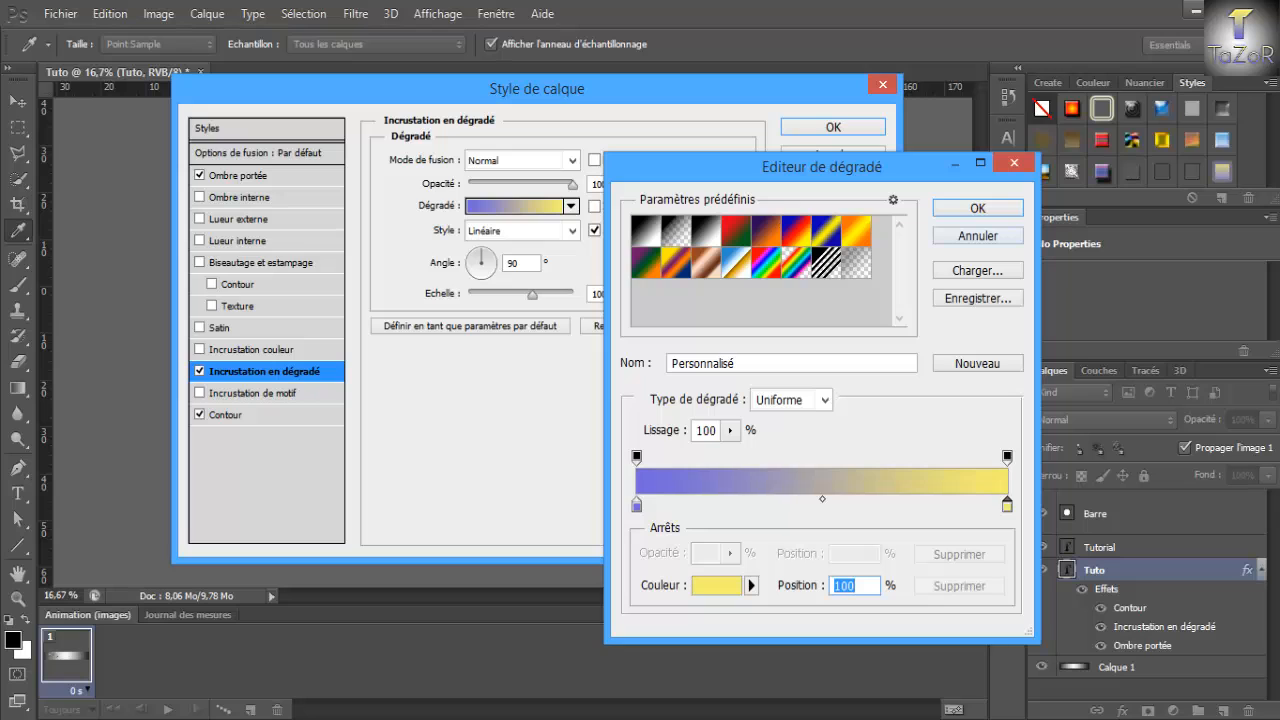
{"action": "left_click", "coordinate": [978, 208]}
Set the Tuto layer's stroke colour to black and apply the layer style.
{"action": "left_click", "coordinate": [226, 415]}
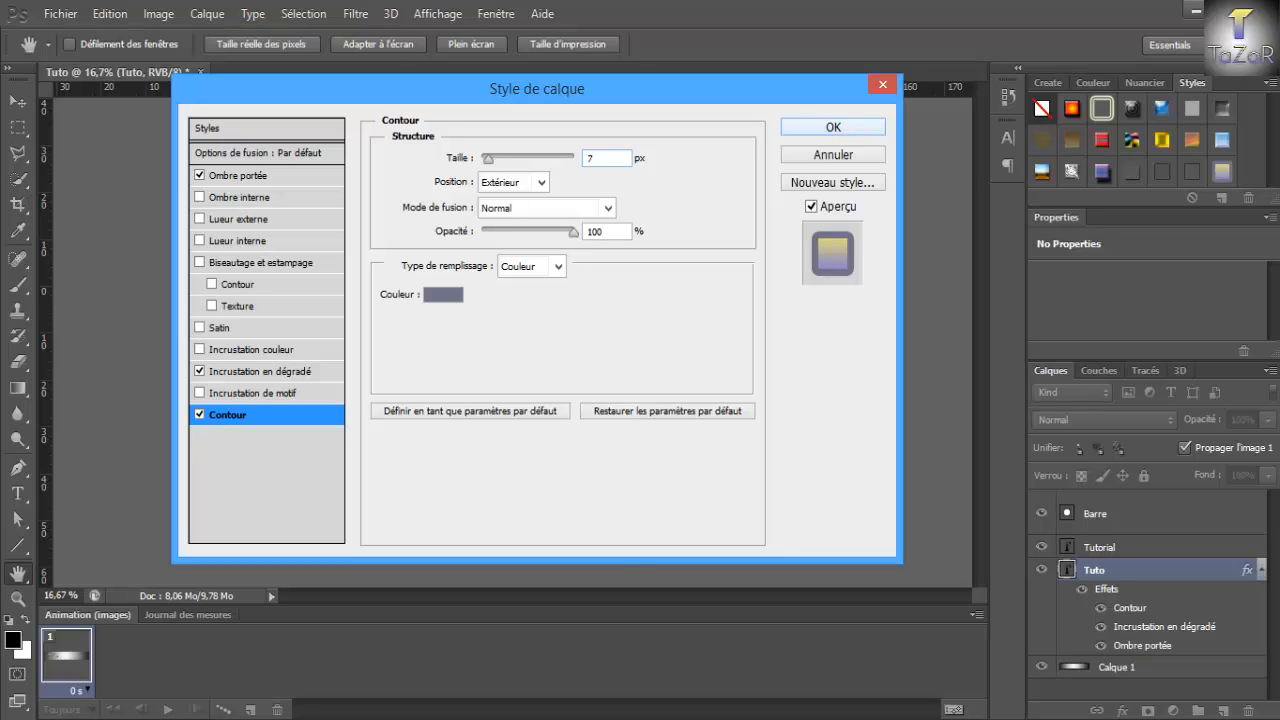
{"action": "left_click", "coordinate": [443, 294]}
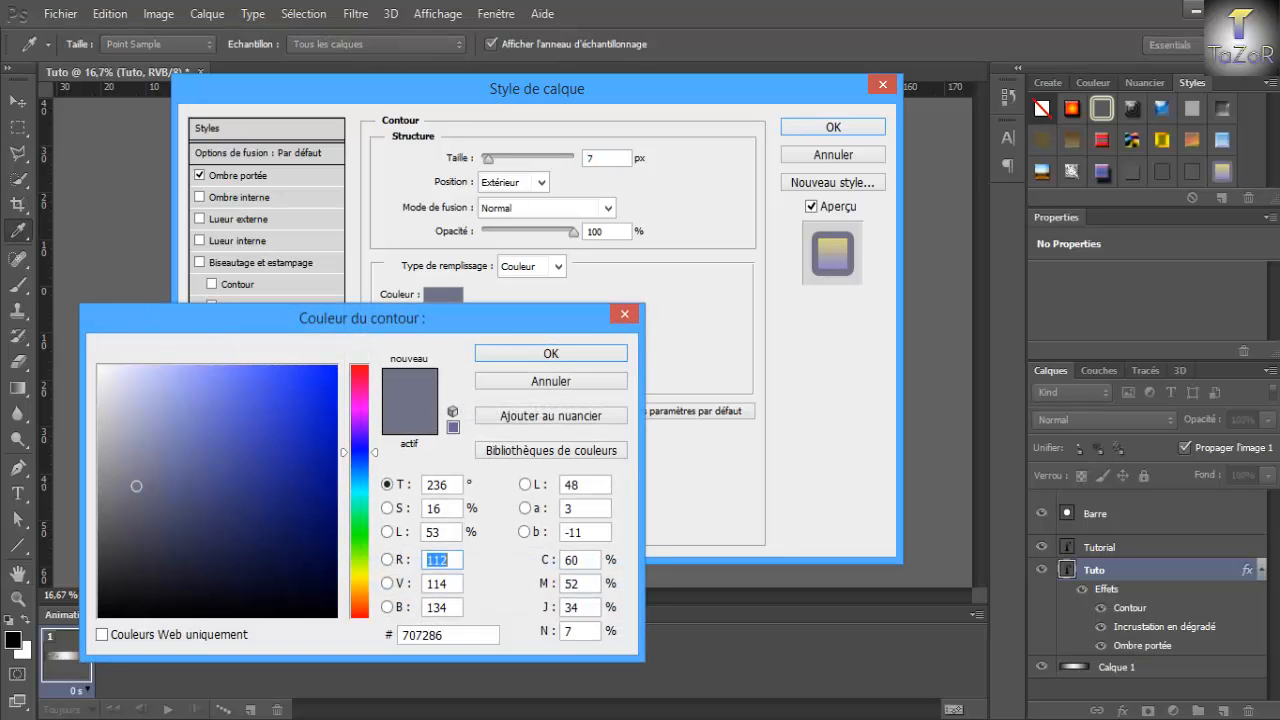
{"action": "left_click", "coordinate": [99, 616]}
{"action": "left_click", "coordinate": [551, 353]}
{"action": "key", "text": "Return"}
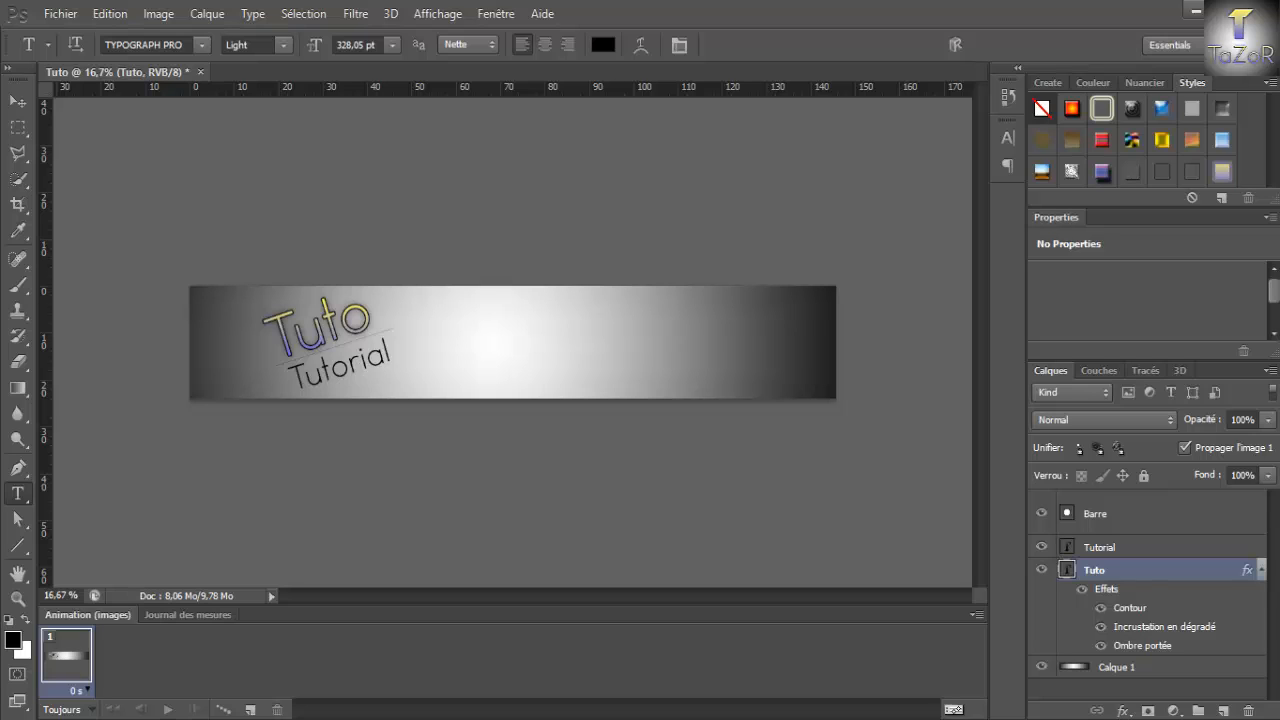
Apply the same saved violet-to-yellow style to the Tutorial and Barre layers, and collapse their effects lists.
{"action": "left_click", "coordinate": [1130, 547]}
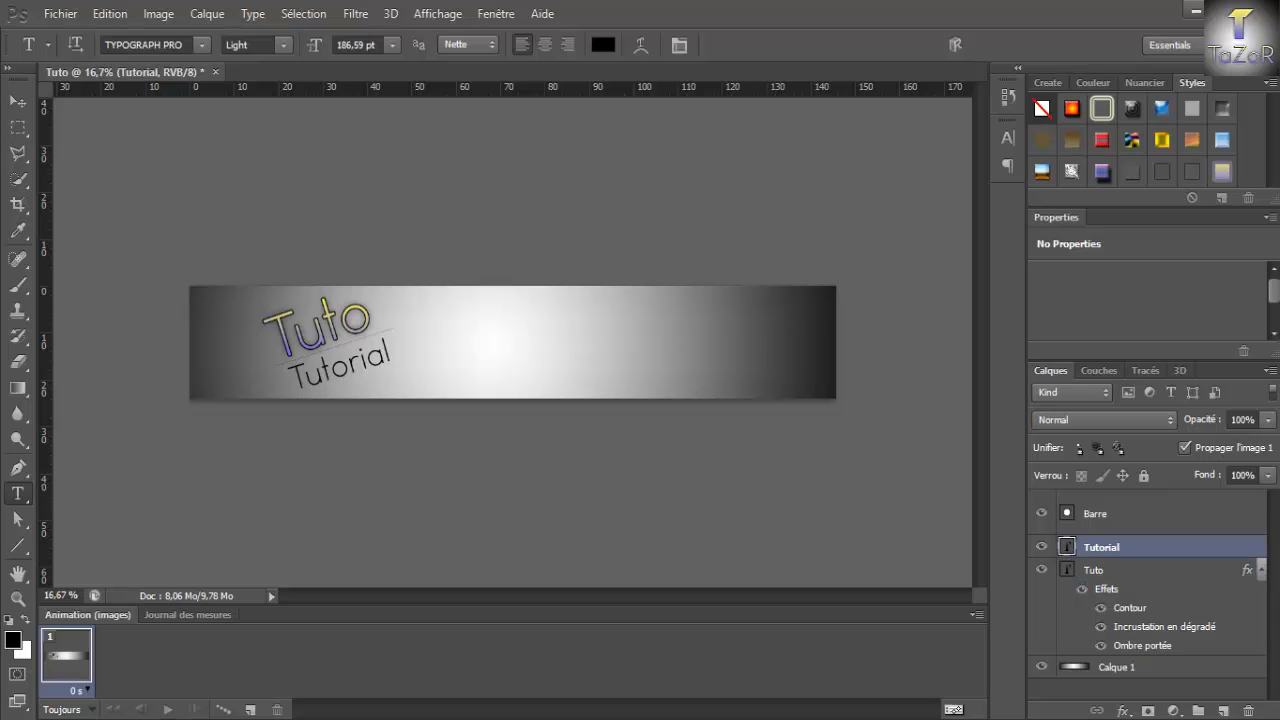
{"action": "left_click", "coordinate": [1222, 172]}
{"action": "left_click", "coordinate": [1130, 514]}
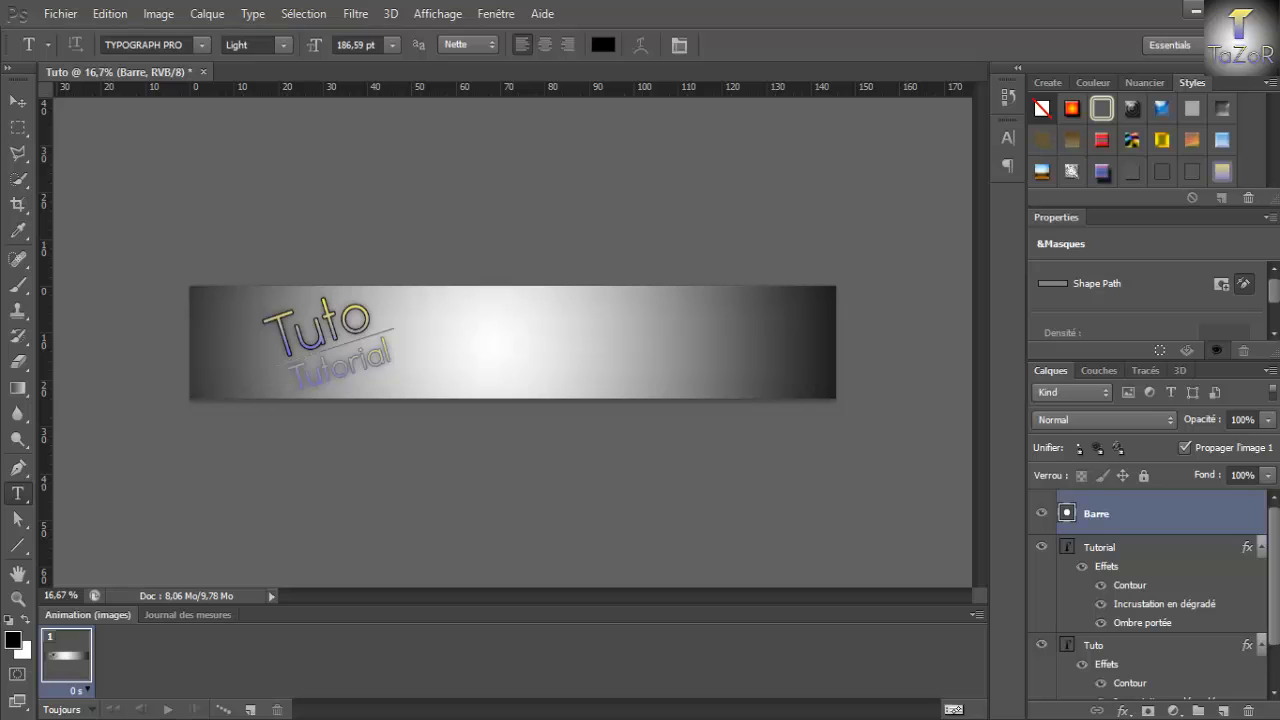
{"action": "left_click", "coordinate": [1222, 172]}
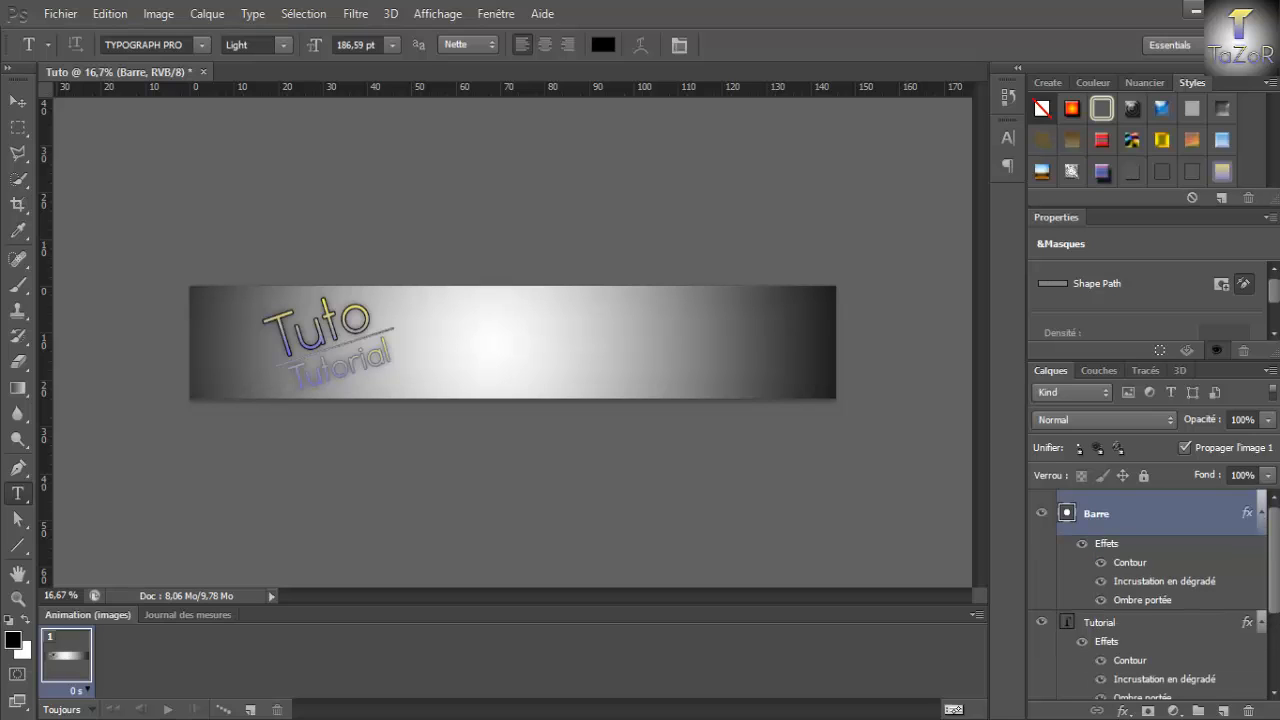
{"action": "left_click", "coordinate": [1261, 513]}
{"action": "left_click", "coordinate": [1261, 547]}
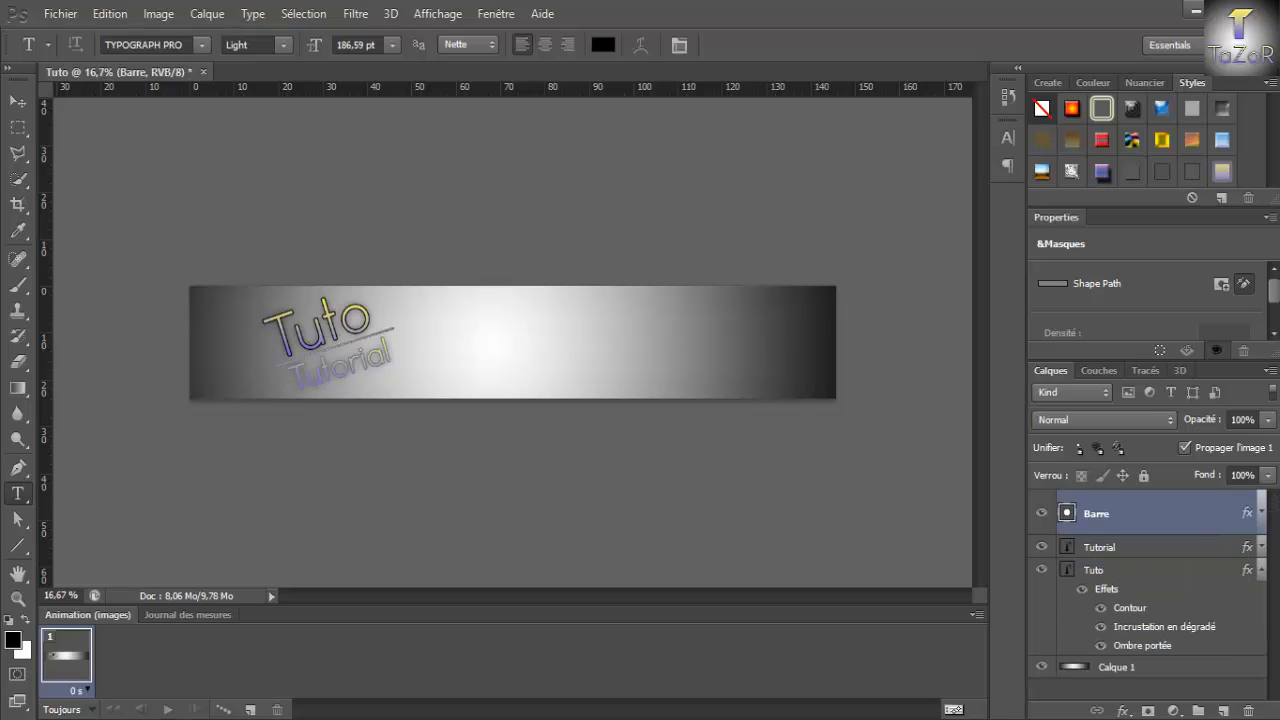
Set the Tutorial layer's stroke colour to black (000000) and apply the layer style.
{"action": "double_click", "coordinate": [1190, 547]}
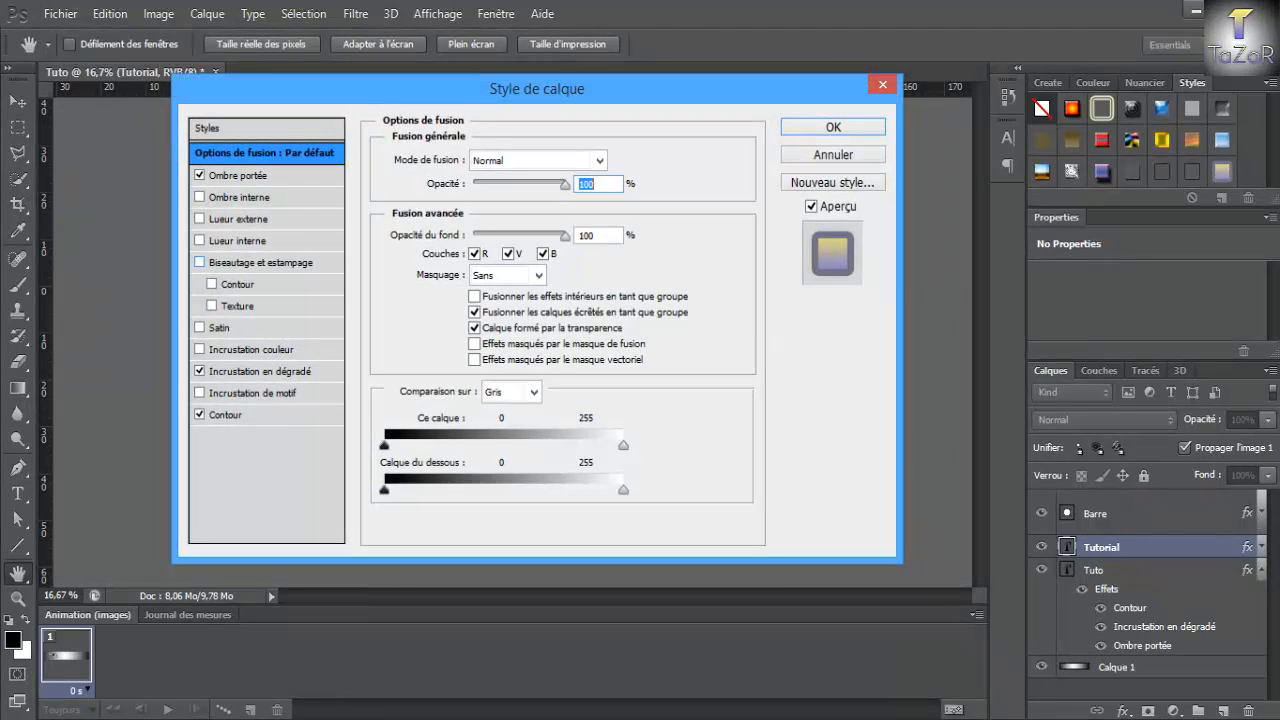
{"action": "left_click", "coordinate": [225, 414]}
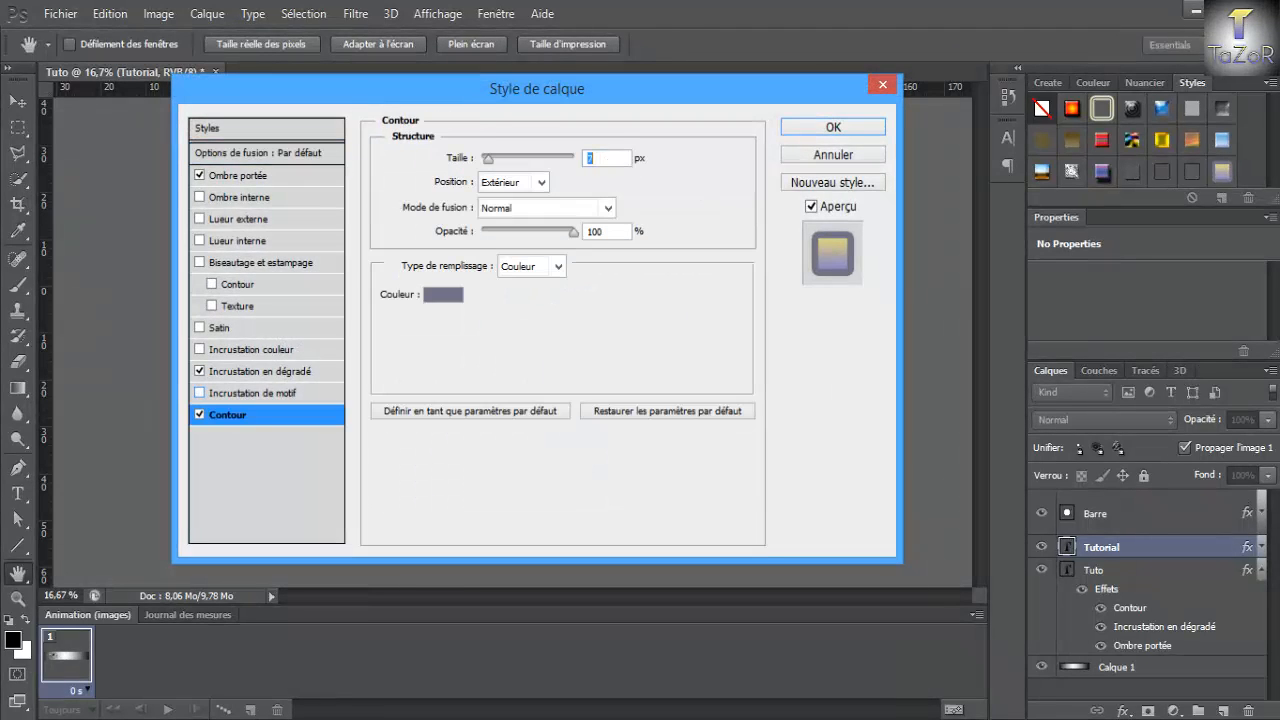
{"action": "left_click", "coordinate": [443, 294]}
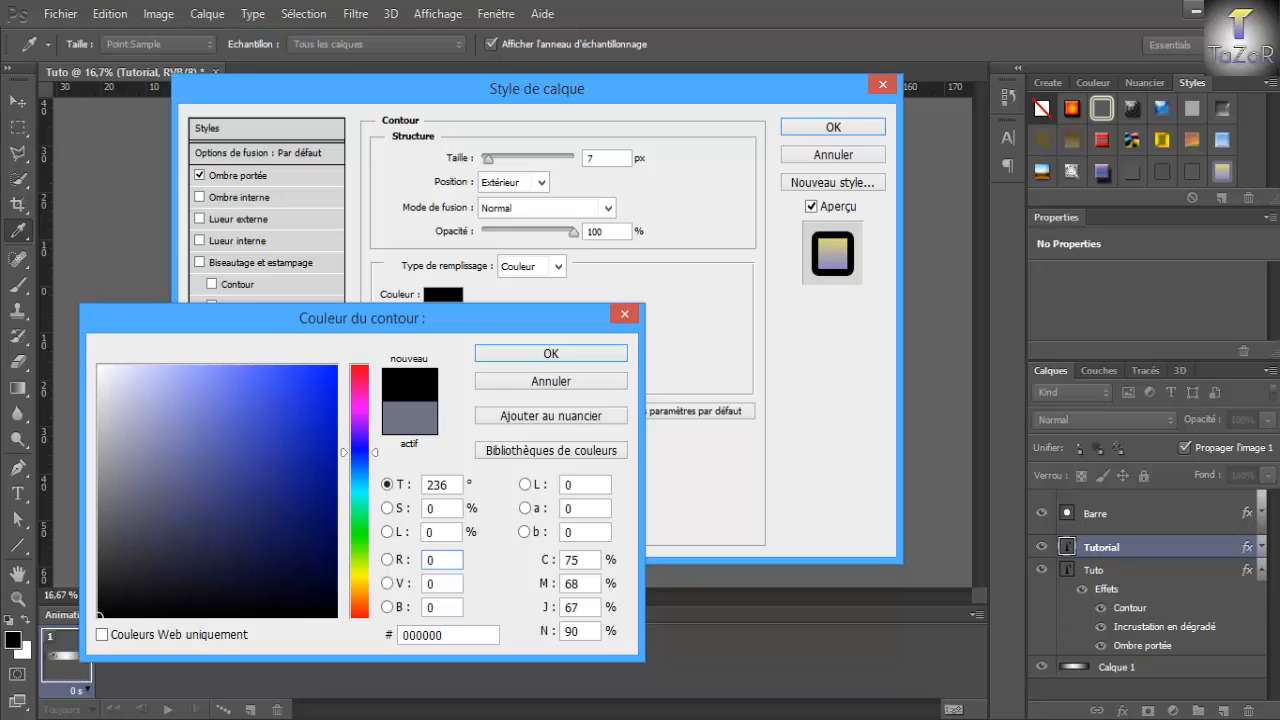
{"action": "left_click", "coordinate": [551, 353]}
{"action": "left_click", "coordinate": [833, 127]}
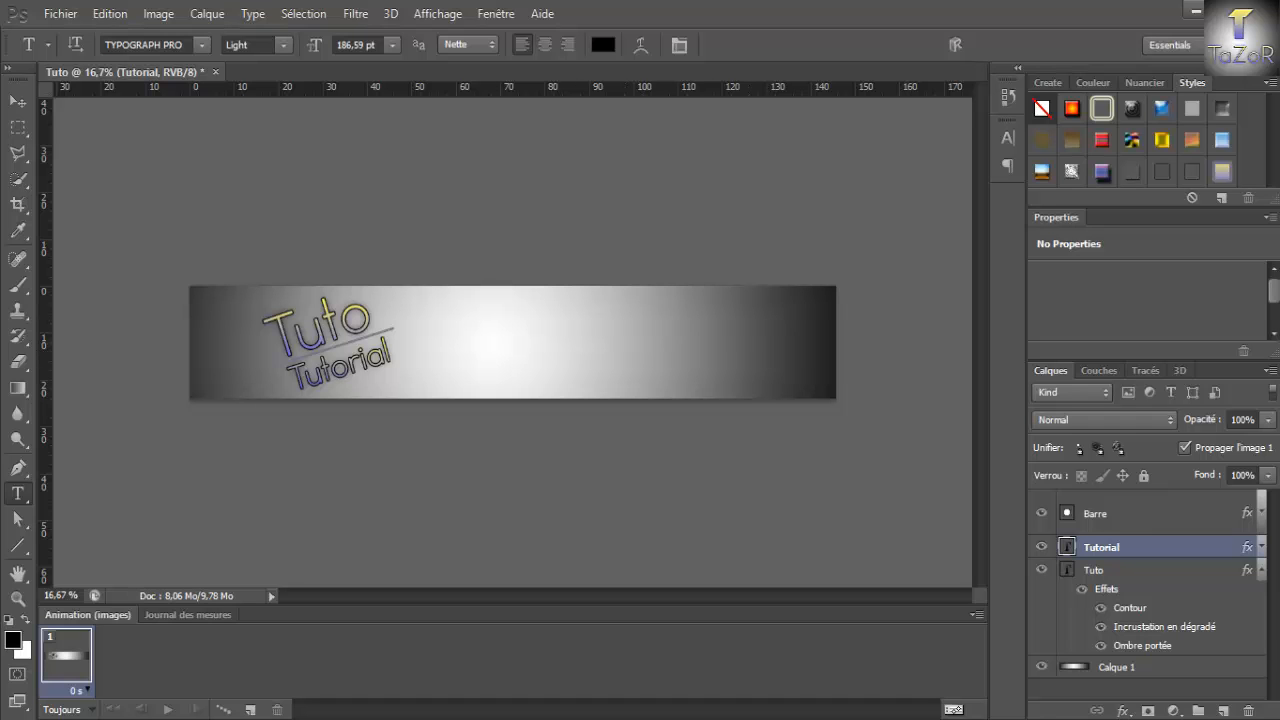
Switch to the desktop, check the Images folder inside Dossiers for usable pictures, and close the folder window.
{"action": "left_click", "coordinate": [1193, 9]}
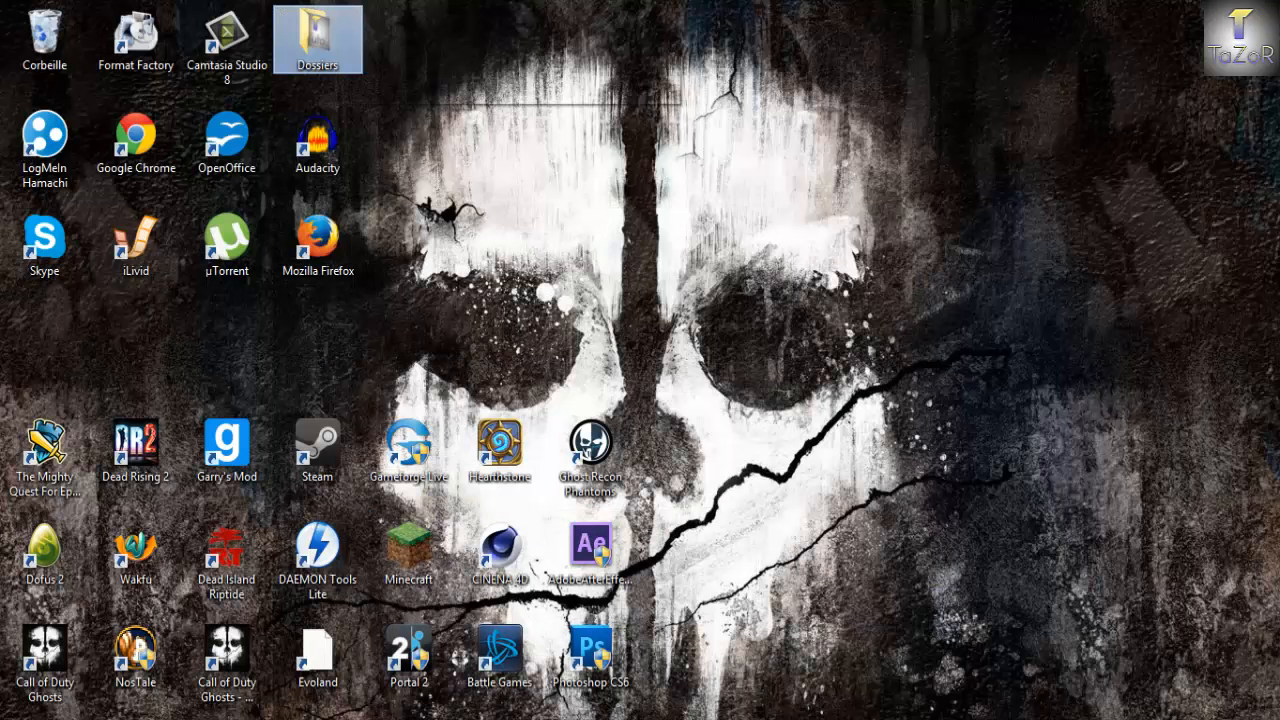
{"action": "double_click", "coordinate": [318, 35]}
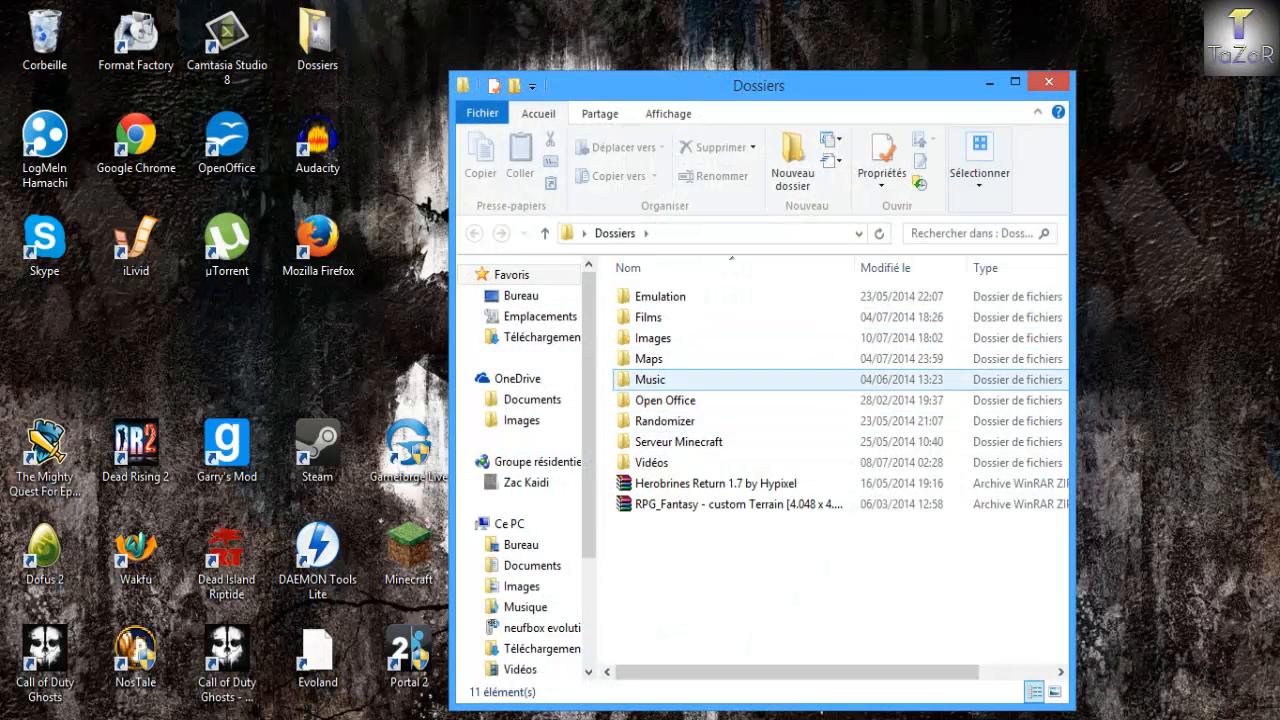
{"action": "double_click", "coordinate": [653, 338]}
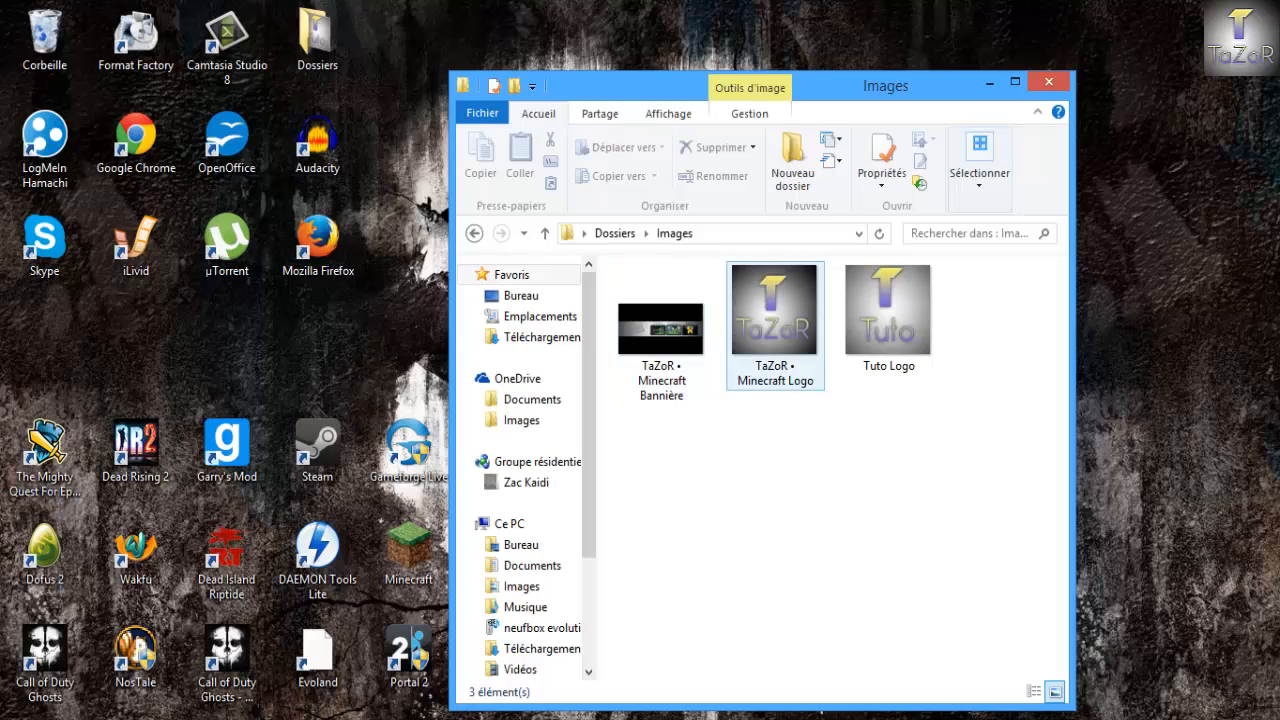
{"action": "left_click", "coordinate": [474, 233]}
{"action": "left_click", "coordinate": [1048, 82]}
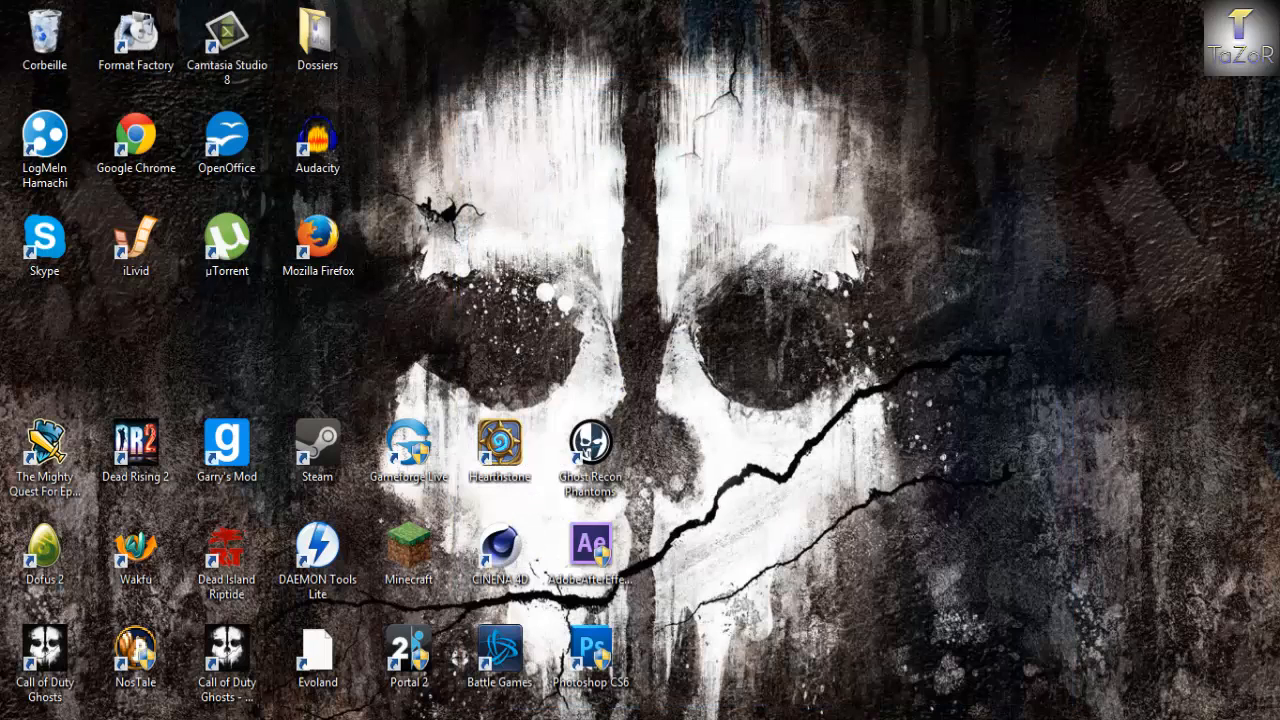
Open the Recycle Bin and restore the deleted image Creeper-Minecraft-Wallpaper-HD-Minecraft-Wallpapers-610x343.
{"action": "double_click", "coordinate": [45, 38]}
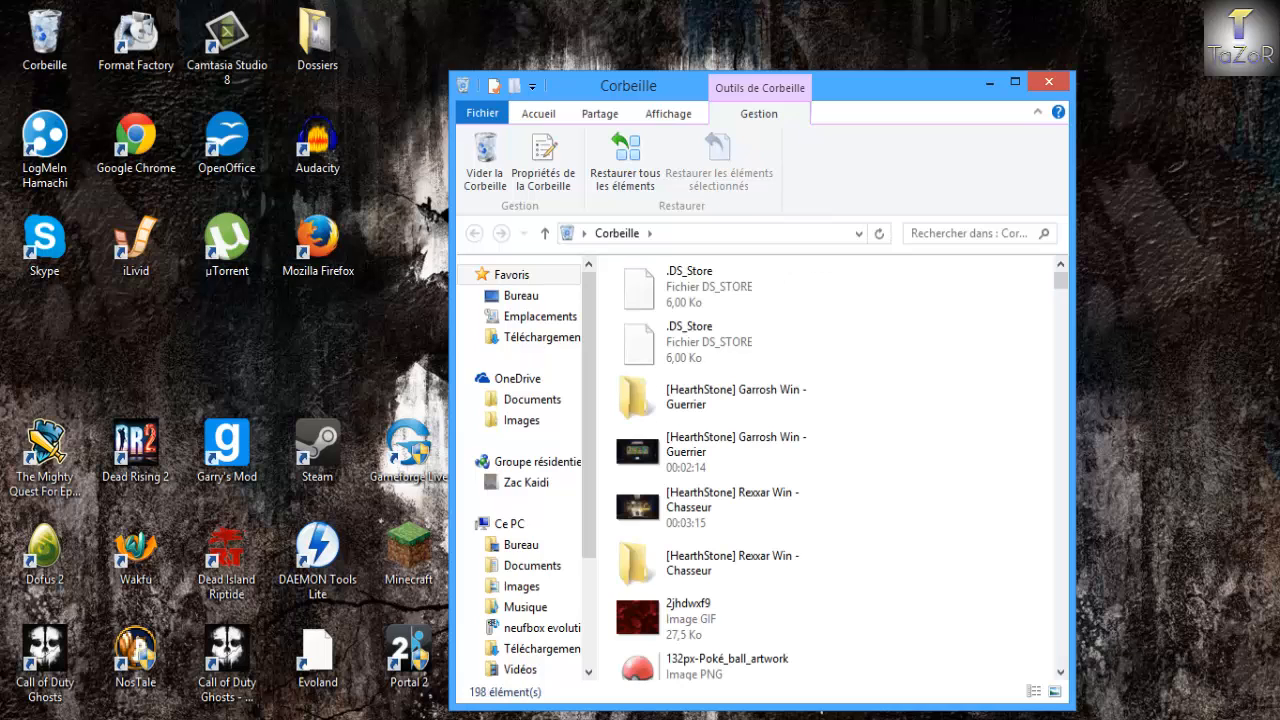
{"action": "scroll", "coordinate": [870, 275], "scroll_direction": "down", "scroll_amount": 3}
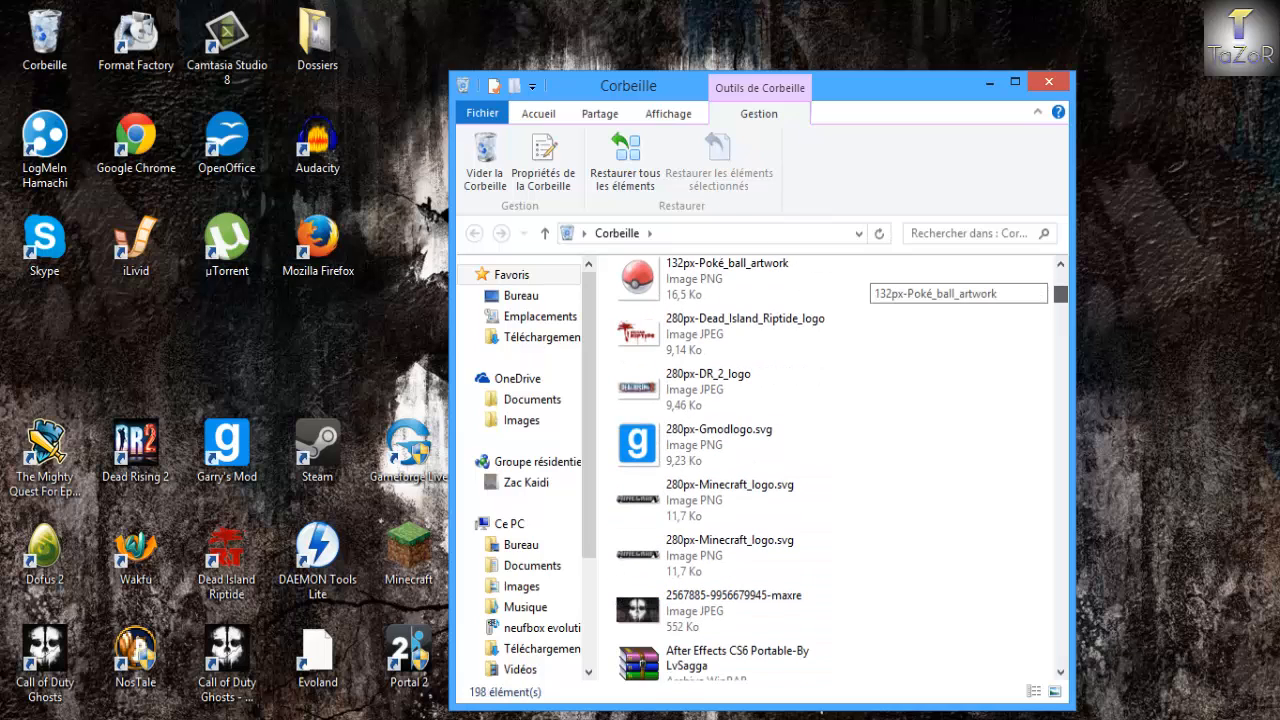
{"action": "scroll", "coordinate": [870, 275], "scroll_direction": "down", "scroll_amount": 6}
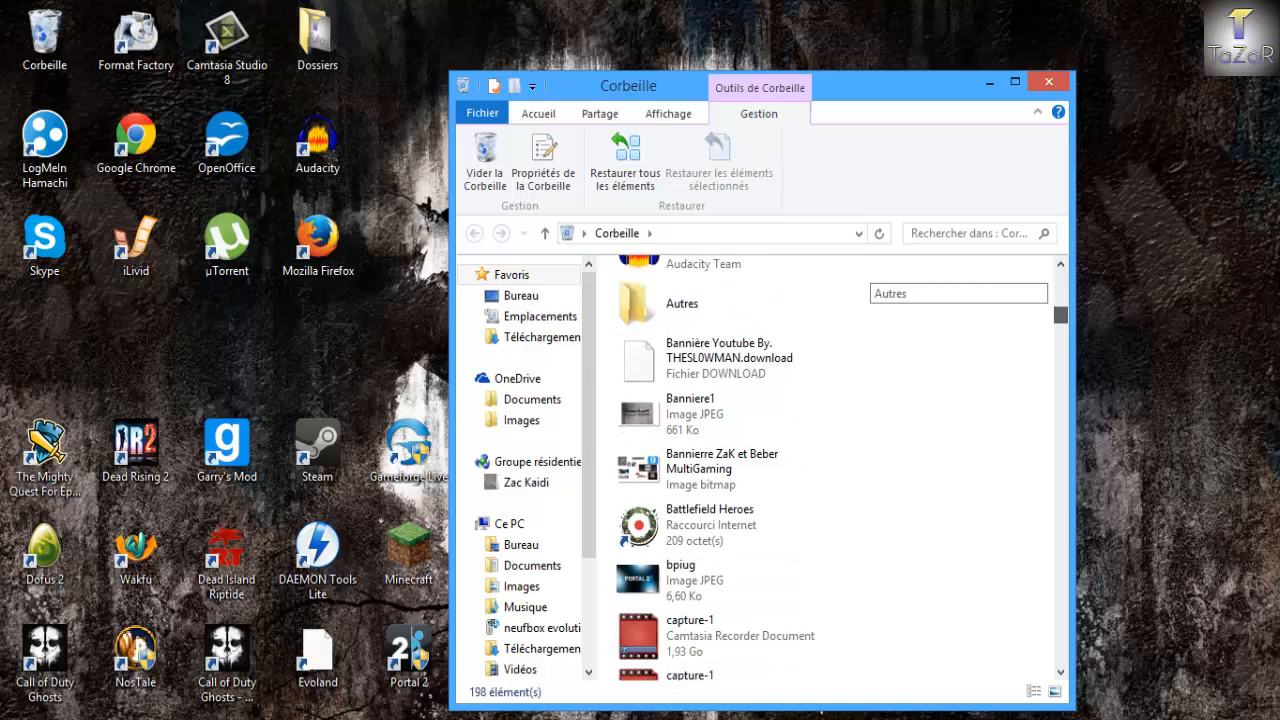
{"action": "scroll", "coordinate": [870, 285], "scroll_direction": "down", "scroll_amount": 5}
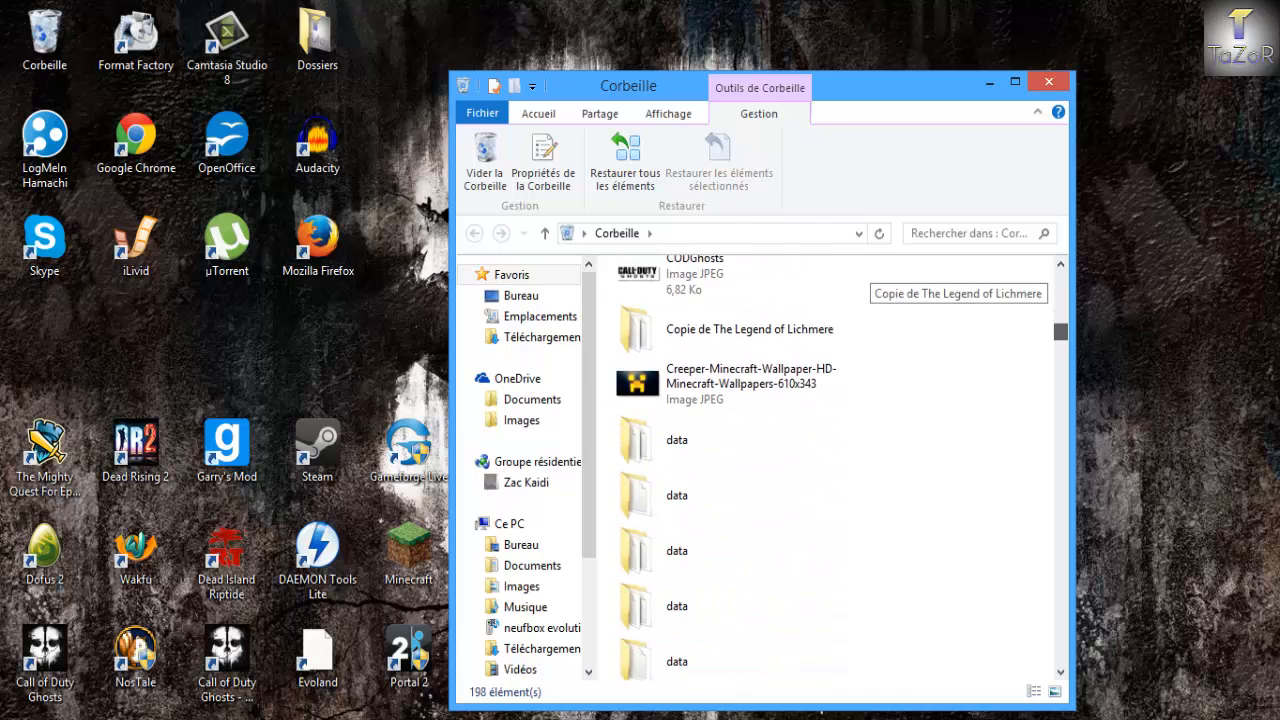
{"action": "left_click_drag", "start_coordinate": [1061, 332], "coordinate": [1061, 335]}
{"action": "left_click", "coordinate": [730, 301]}
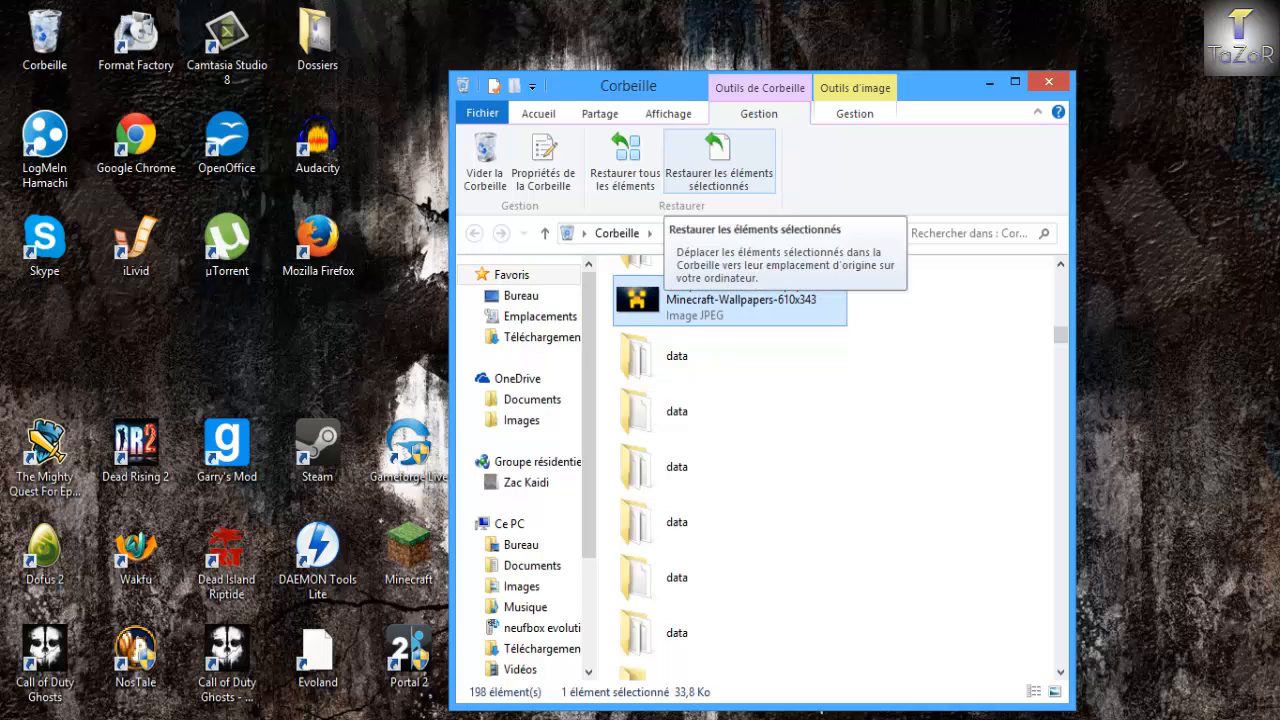
{"action": "left_click", "coordinate": [718, 160]}
Restore the deleted images Minecraft-Sword-Wallpaper-HD-Minecraft-Wallpapers and Minecraft-Beds-Wallpaper-HD-Minecraft-Wallpaper-610x343 from the Recycle Bin.
{"action": "left_click_drag", "start_coordinate": [1061, 335], "coordinate": [1061, 446]}
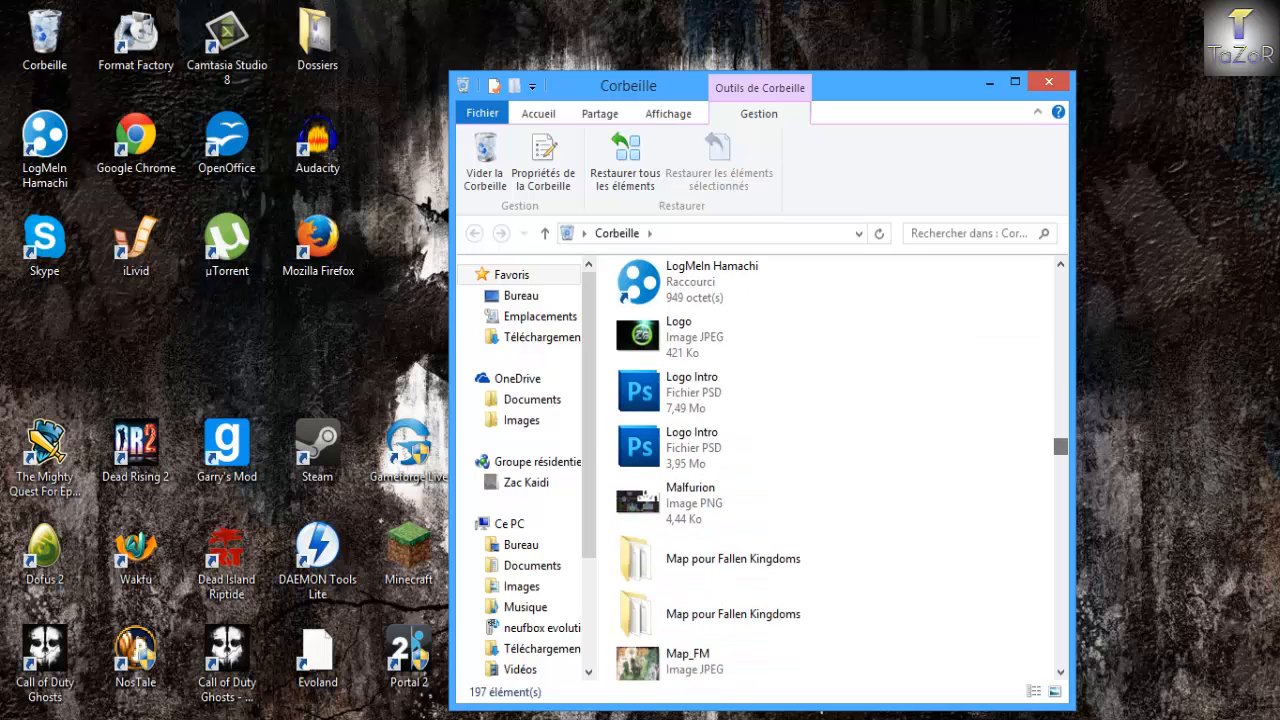
{"action": "left_click", "coordinate": [1015, 81]}
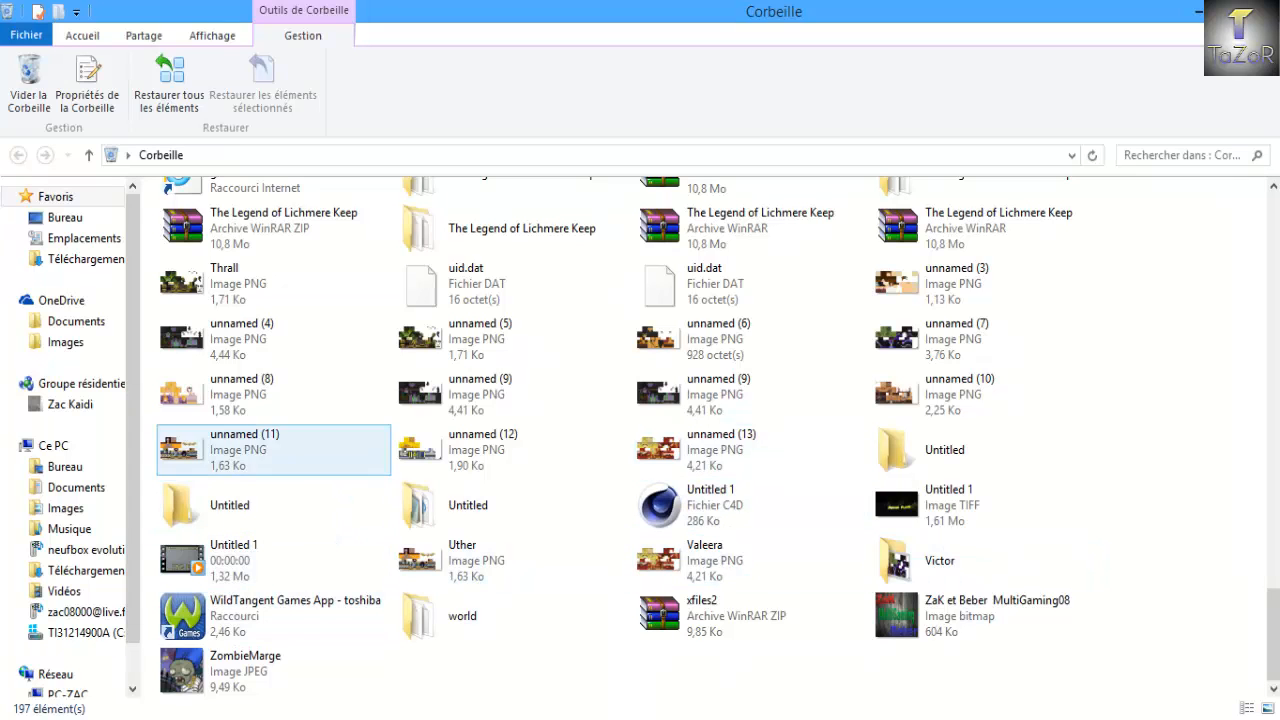
{"action": "scroll", "coordinate": [750, 460], "scroll_direction": "up", "scroll_amount": 5}
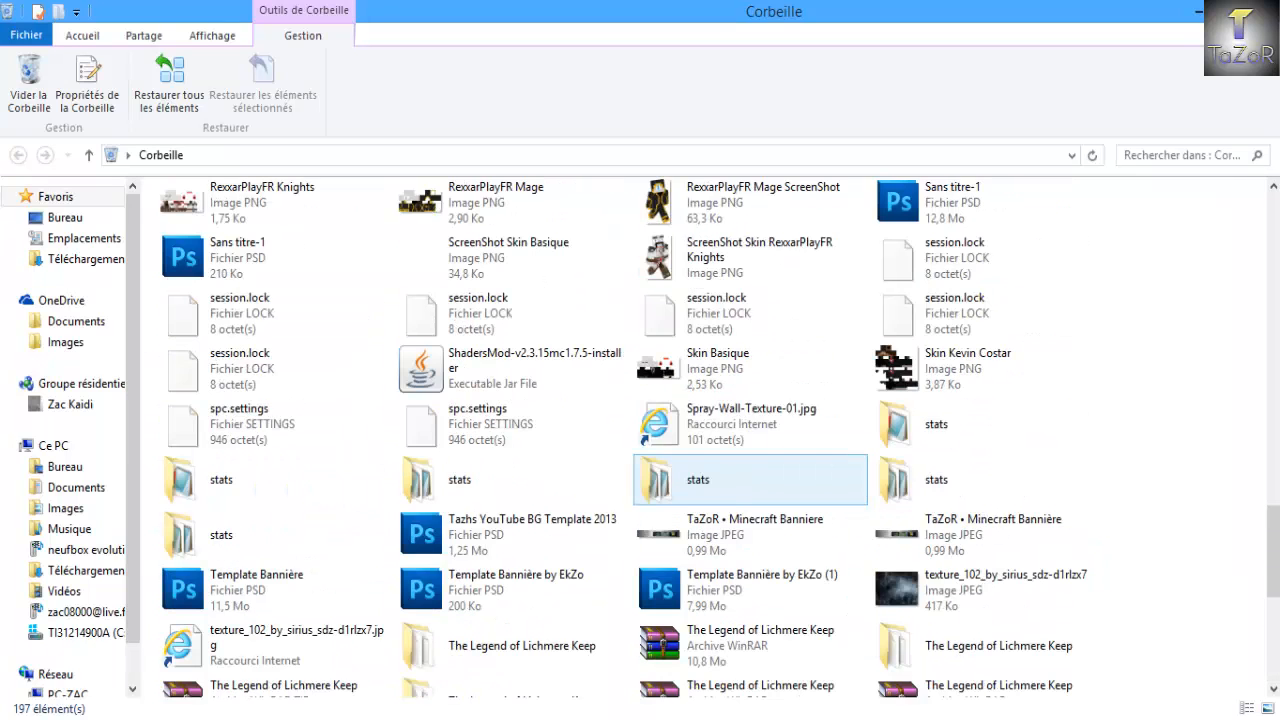
{"action": "scroll", "coordinate": [750, 480], "scroll_direction": "up", "scroll_amount": 10}
{"action": "scroll", "coordinate": [750, 500], "scroll_direction": "down", "scroll_amount": 2}
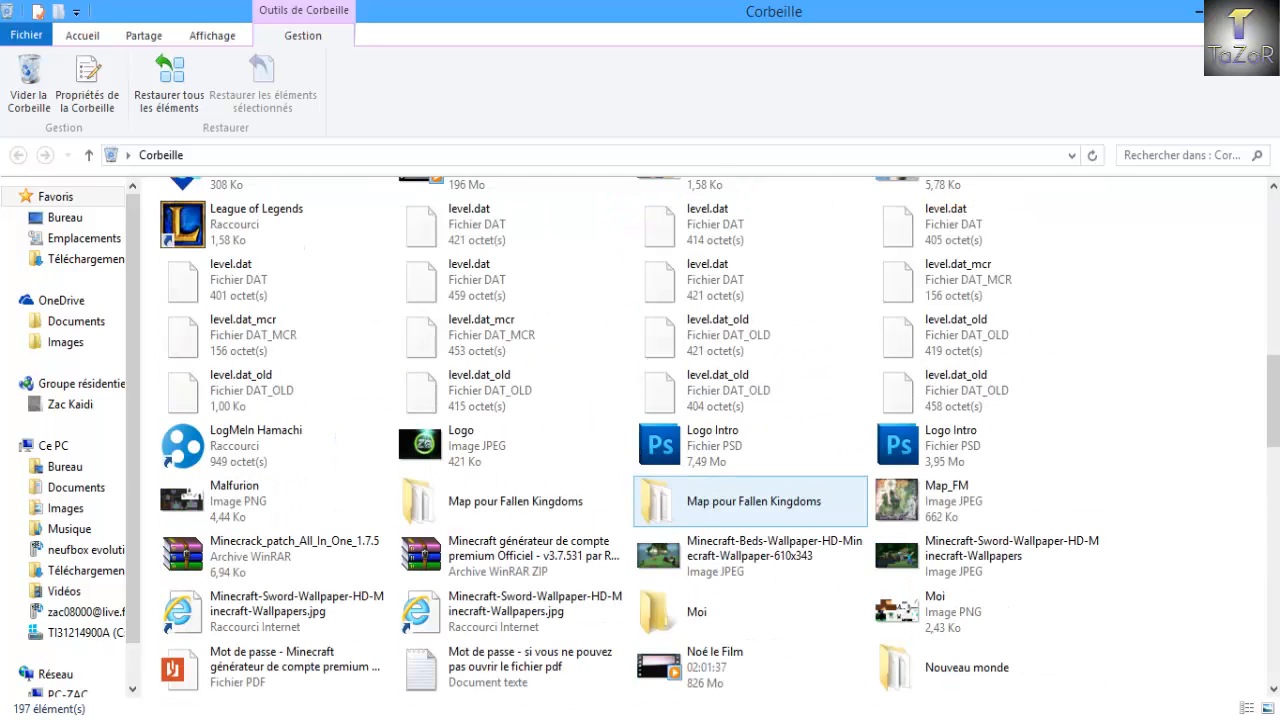
{"action": "left_click", "coordinate": [988, 556]}
{"action": "left_click", "coordinate": [263, 84]}
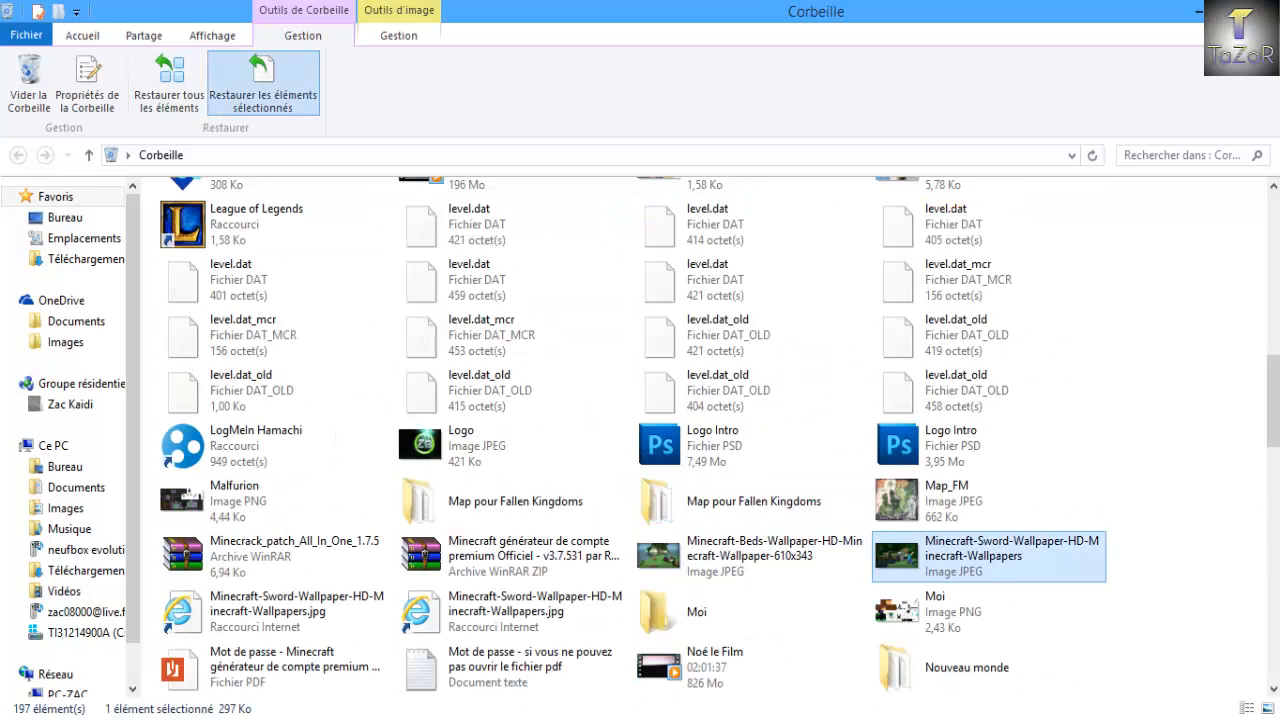
{"action": "left_click", "coordinate": [750, 556]}
{"action": "left_click", "coordinate": [263, 84]}
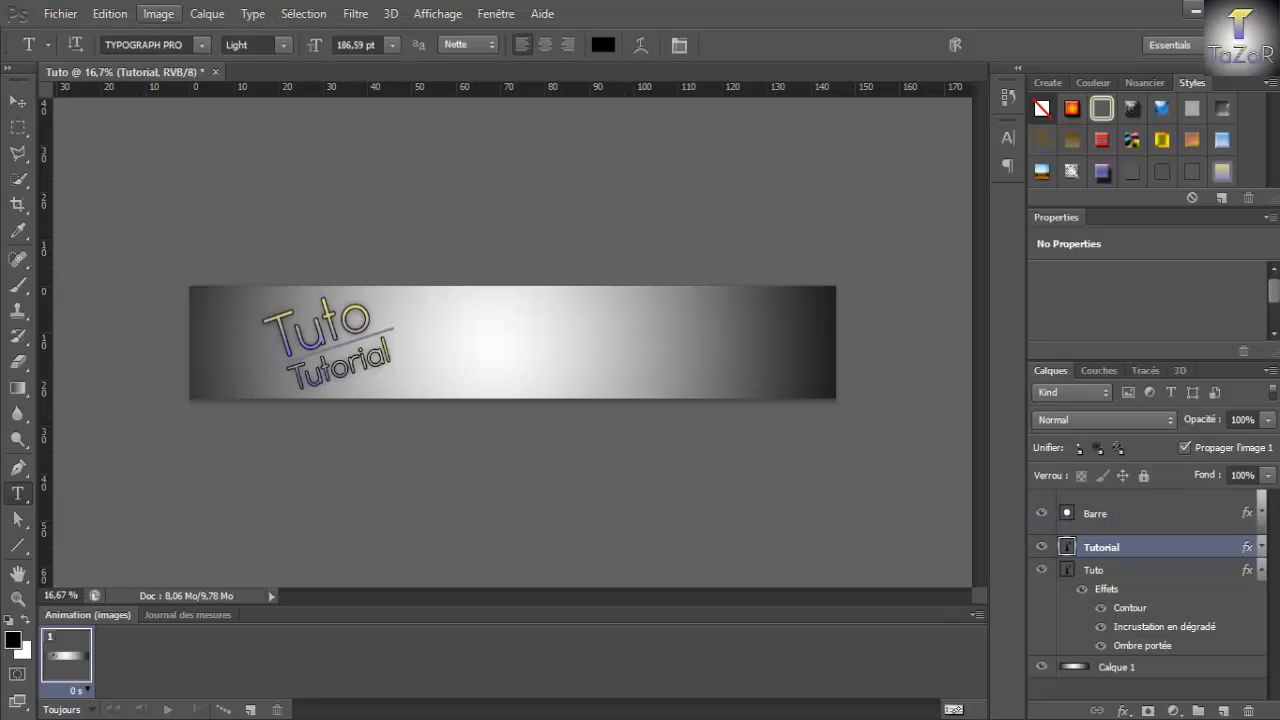
In Photoshop, place the Creeper wallpaper from the Images folder inside Dossiers, enlarging it just beside the Tuto Tutorial text.
{"action": "left_click", "coordinate": [60, 13]}
{"action": "left_click", "coordinate": [81, 335]}
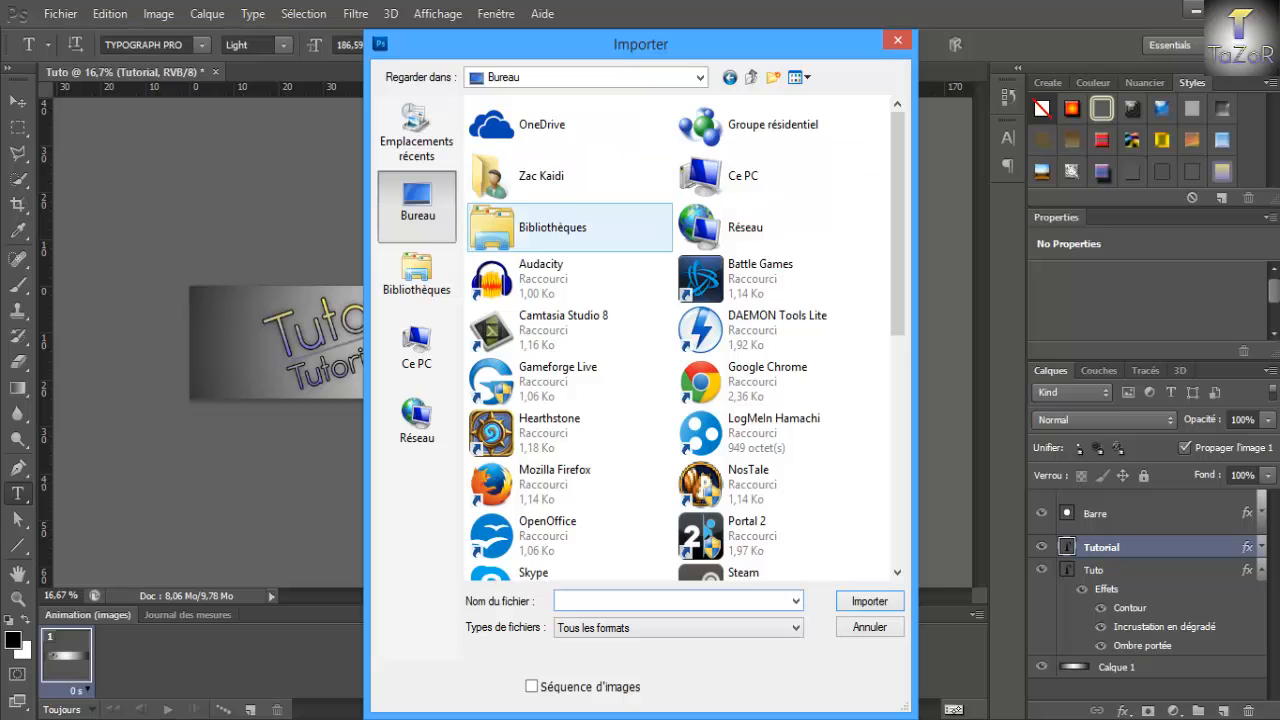
{"action": "left_click_drag", "start_coordinate": [897, 220], "coordinate": [897, 435]}
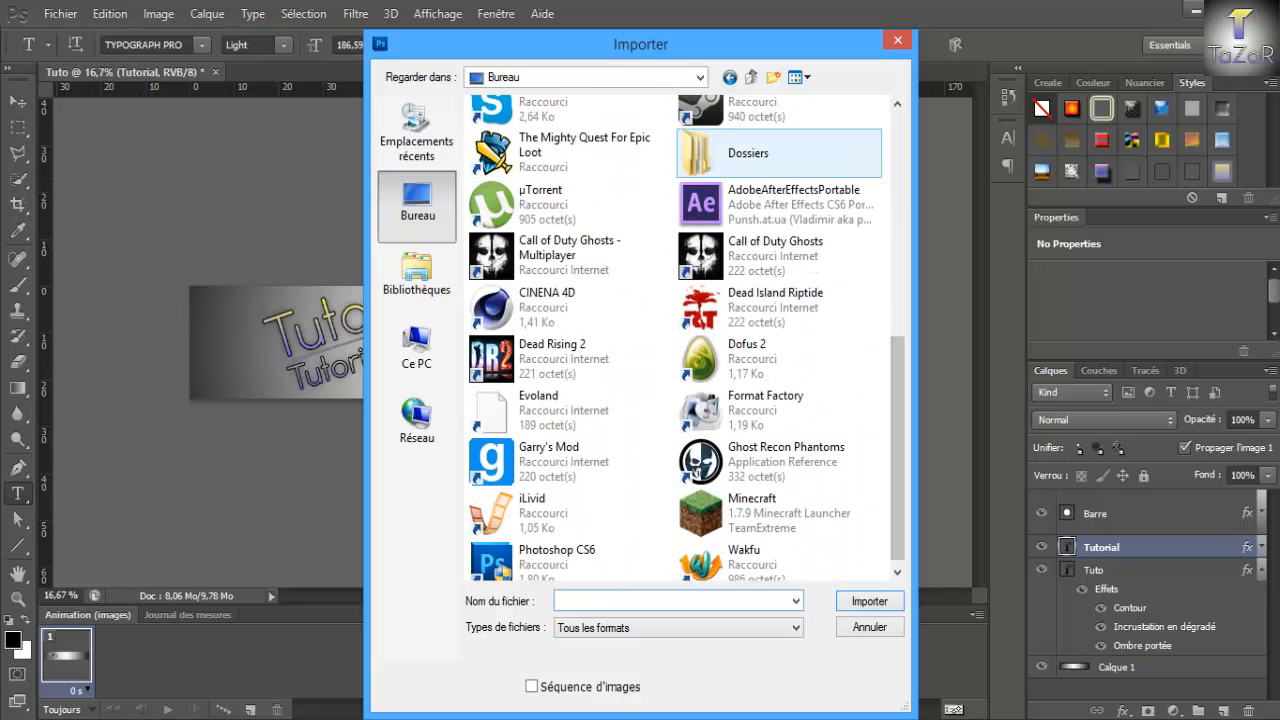
{"action": "double_click", "coordinate": [729, 150]}
{"action": "double_click", "coordinate": [506, 166]}
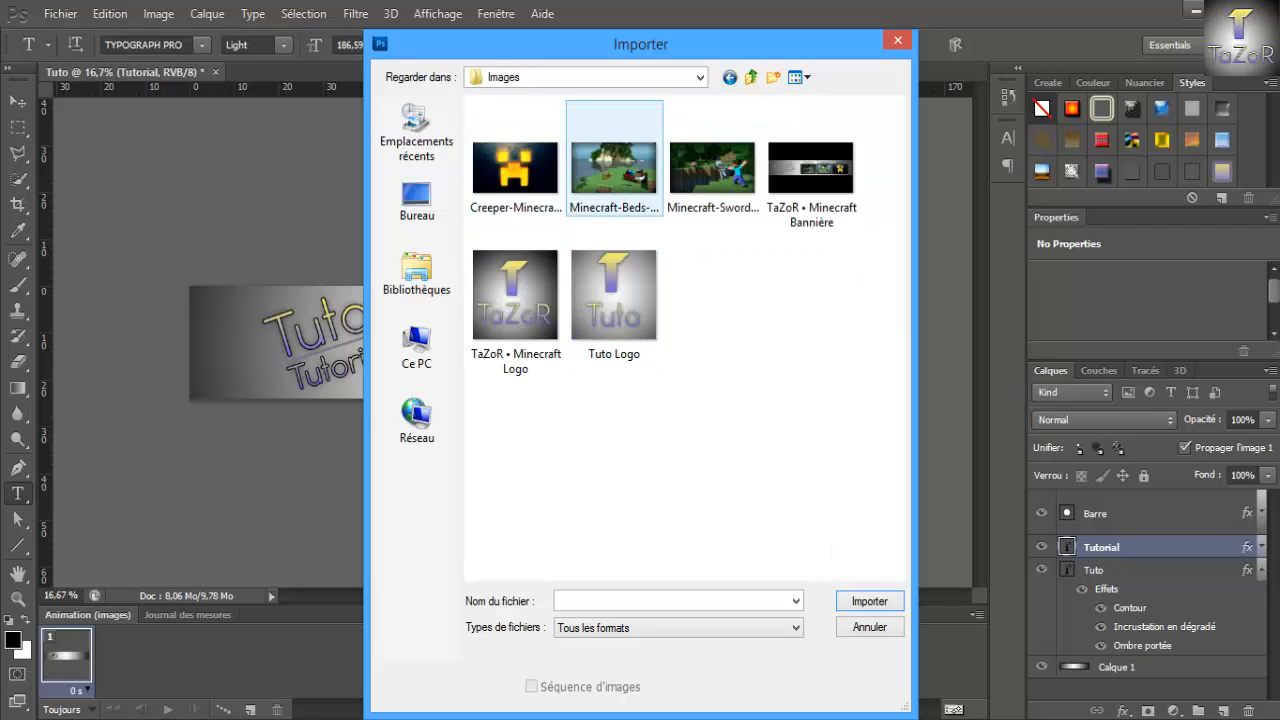
{"action": "left_click", "coordinate": [515, 168]}
{"action": "left_click", "coordinate": [869, 601]}
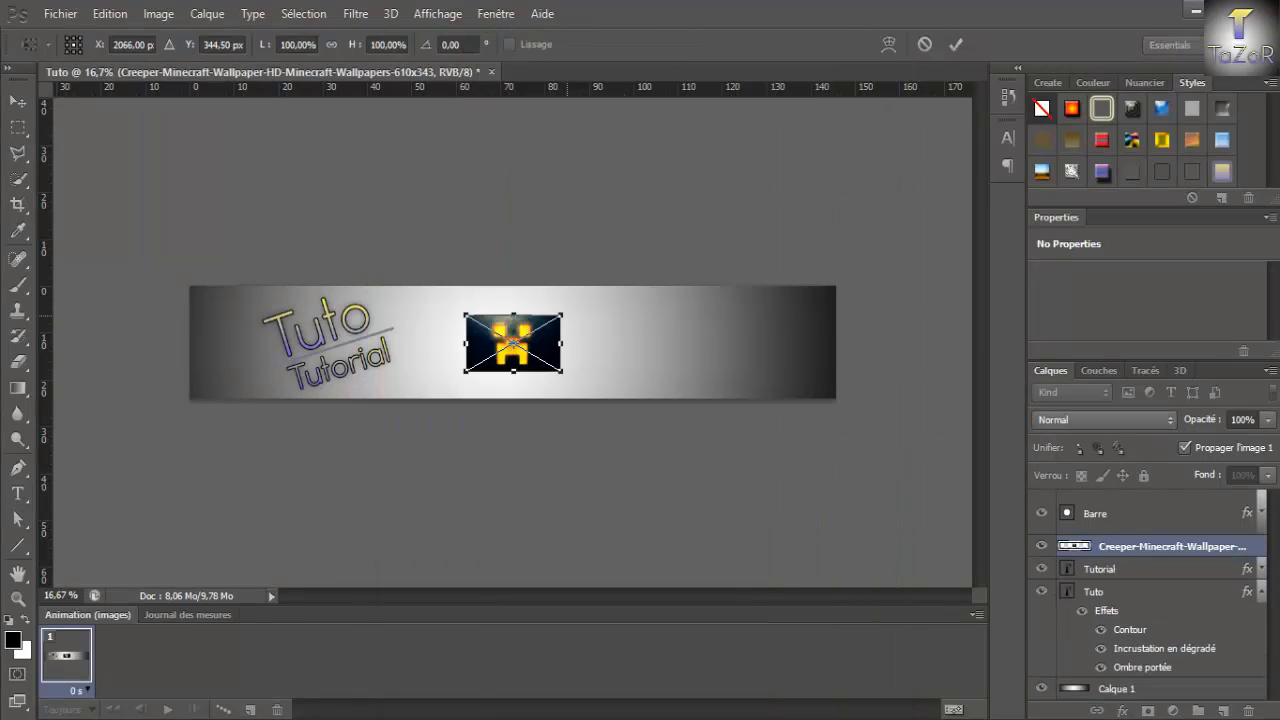
{"action": "mouse_move", "coordinate": [545, 350]}
{"action": "left_mouse_down"}
{"action": "mouse_move", "coordinate": [561, 402]}
{"action": "mouse_move", "coordinate": [631, 333]}
{"action": "mouse_move", "coordinate": [555, 356]}
{"action": "left_mouse_up"}
{"action": "left_click", "coordinate": [18, 493]}
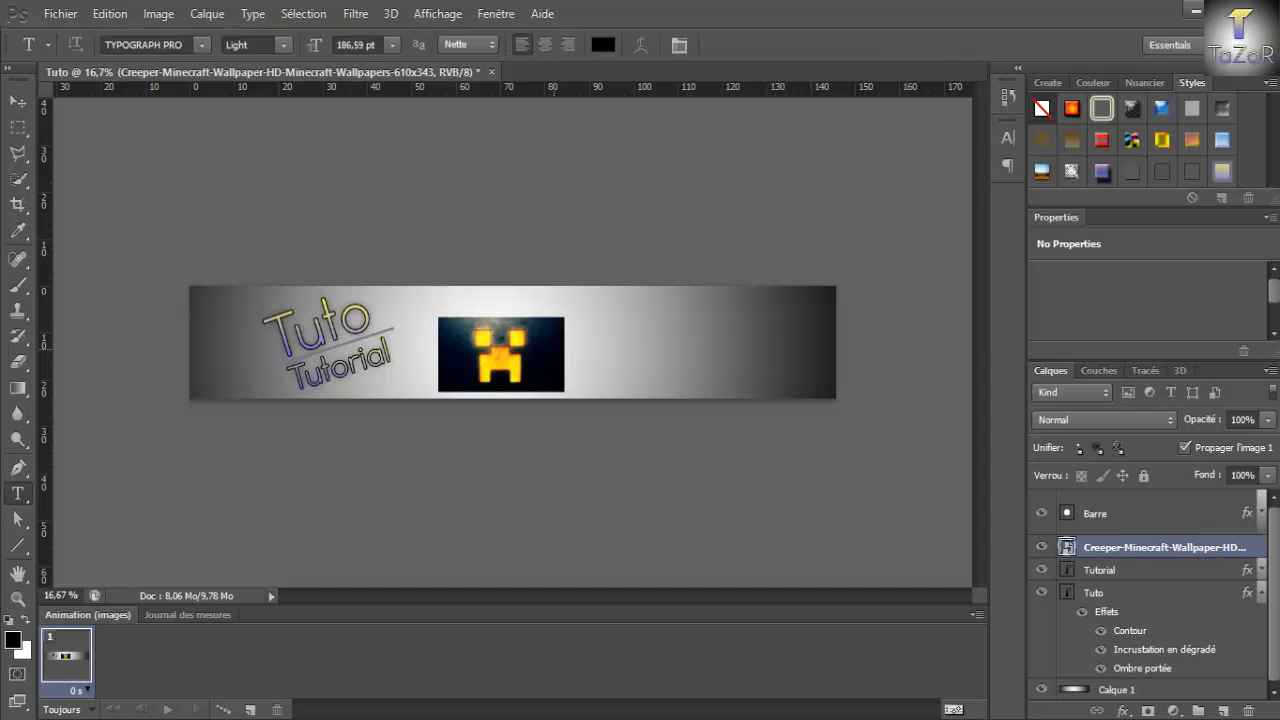
Place the Minecraft-Beds wallpaper just right of the Creeper image, scaled to about 132% to match its height.
{"action": "left_click", "coordinate": [60, 14]}
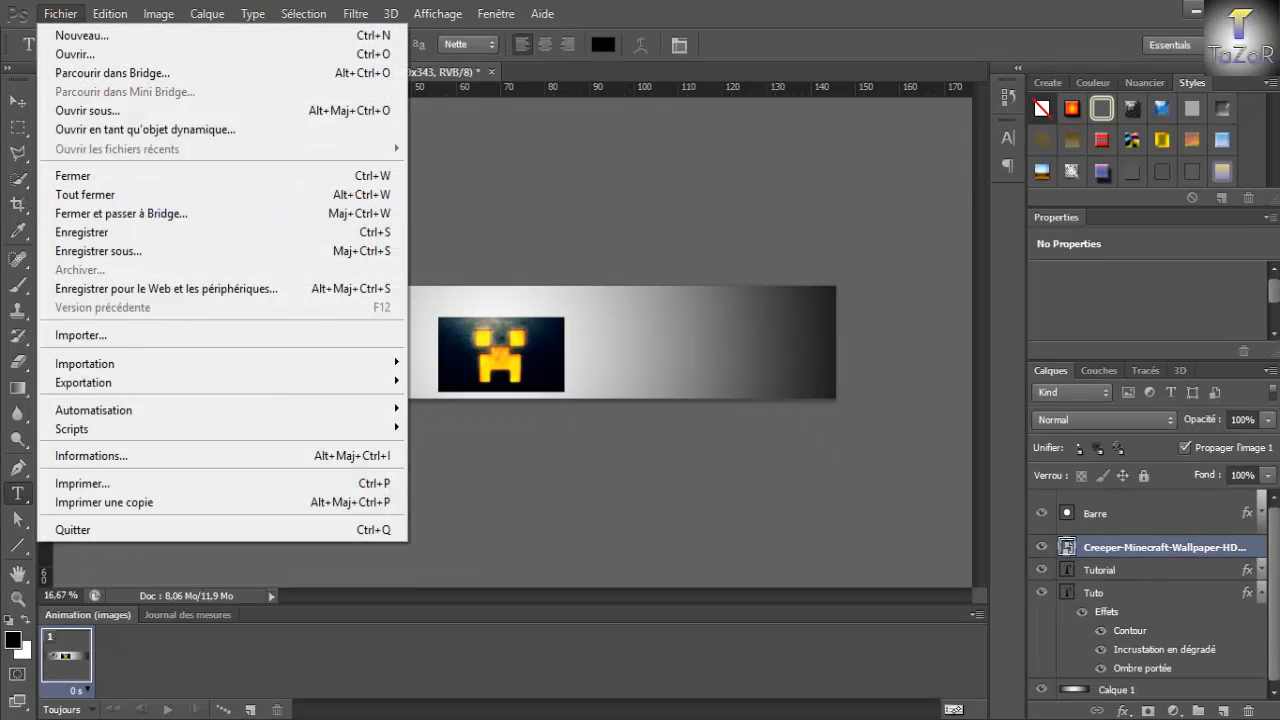
{"action": "left_click", "coordinate": [70, 334]}
{"action": "left_click", "coordinate": [614, 168]}
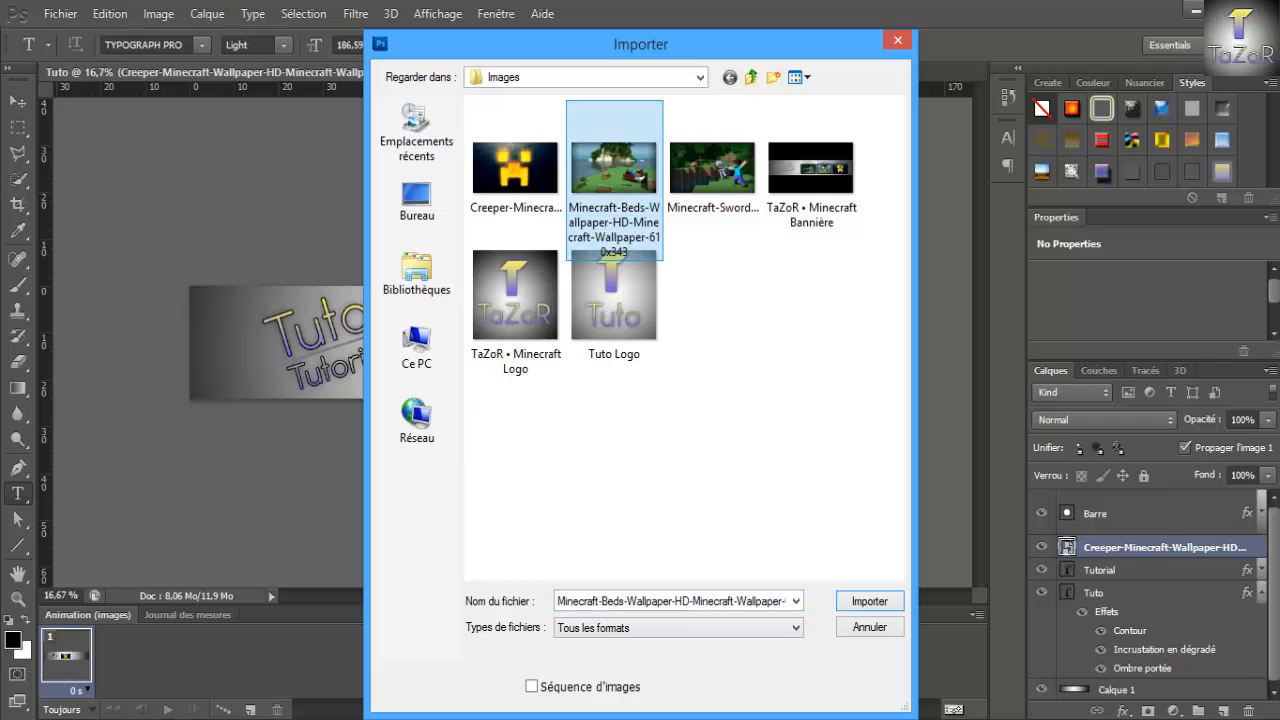
{"action": "left_click", "coordinate": [869, 601]}
{"action": "left_click", "coordinate": [60, 14]}
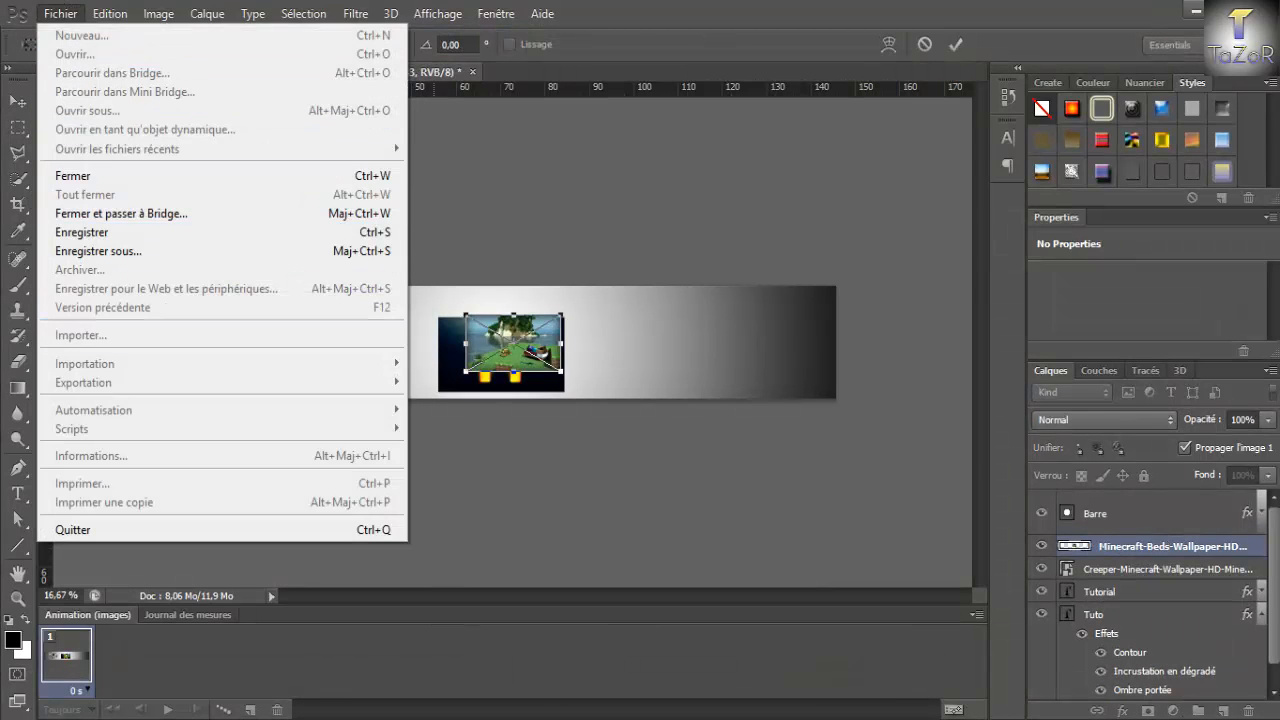
{"action": "left_click", "coordinate": [579, 282]}
{"action": "left_click_drag", "start_coordinate": [547, 366], "coordinate": [675, 378]}
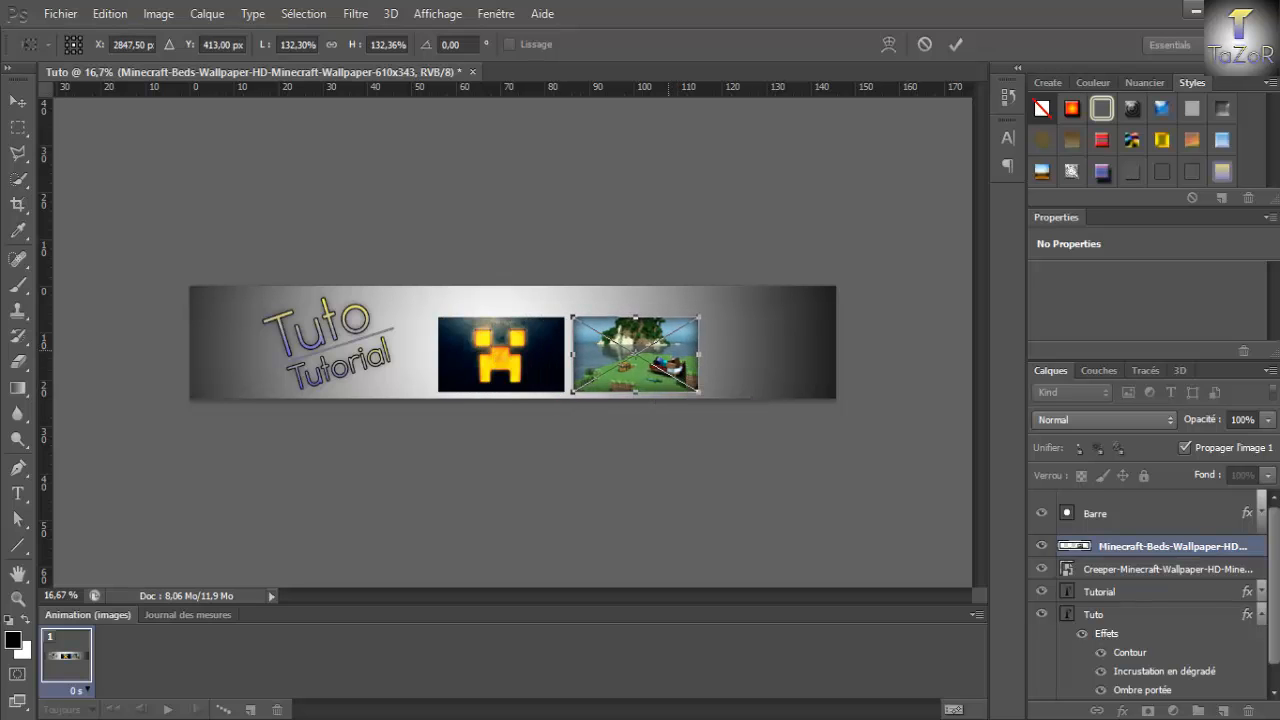
{"action": "key", "text": "Return"}
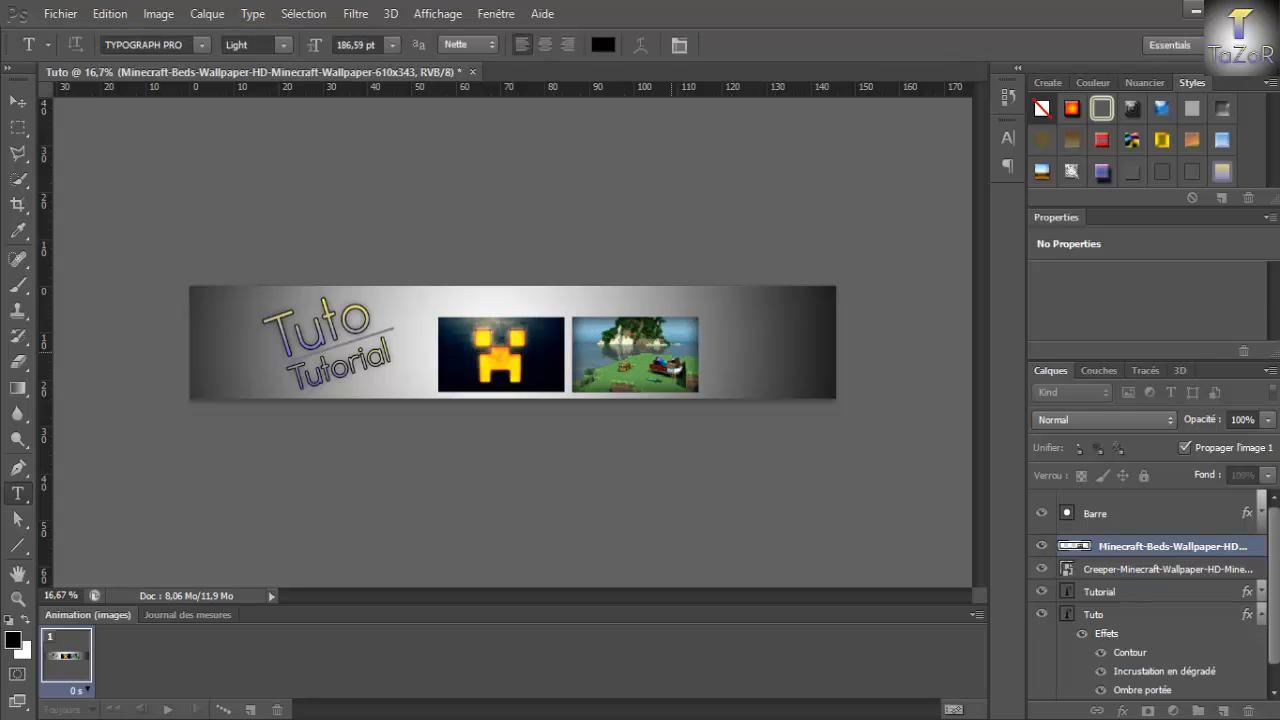
Place the Minecraft-Sword wallpaper at the banner's right end, scaled to about 42% to match the other images.
{"action": "left_click", "coordinate": [60, 13]}
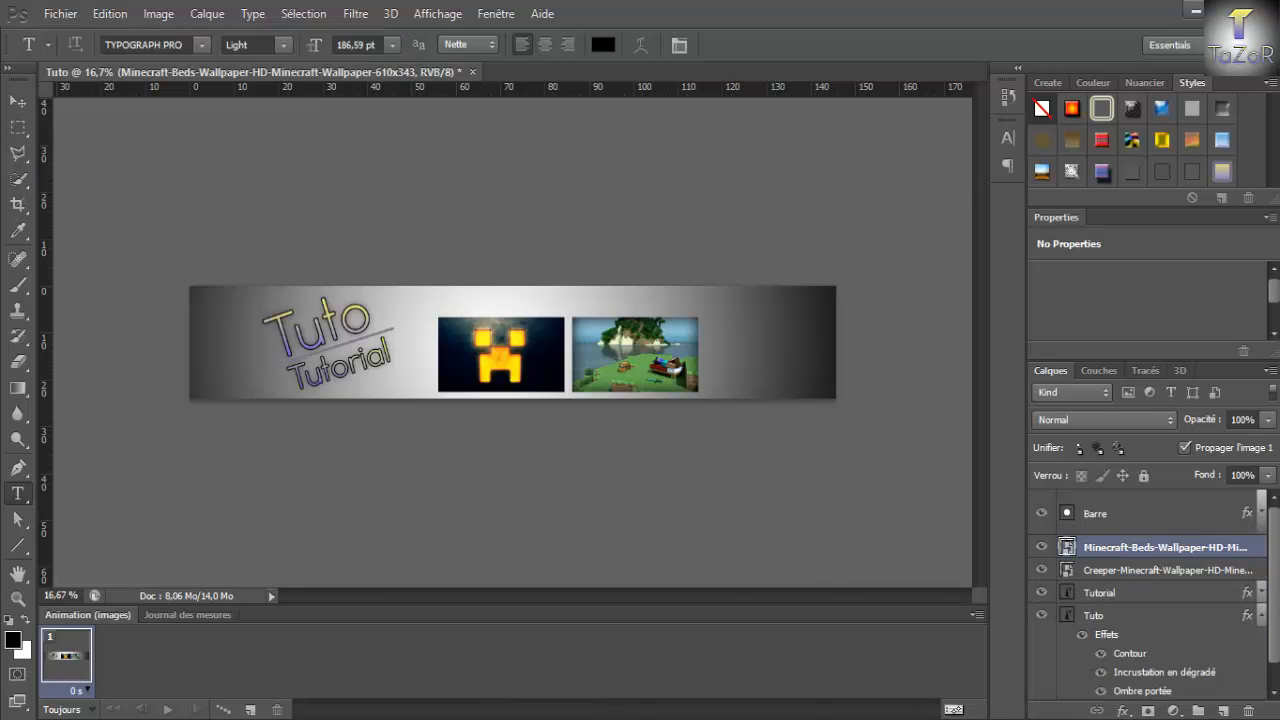
{"action": "left_click", "coordinate": [60, 13]}
{"action": "left_click", "coordinate": [75, 334]}
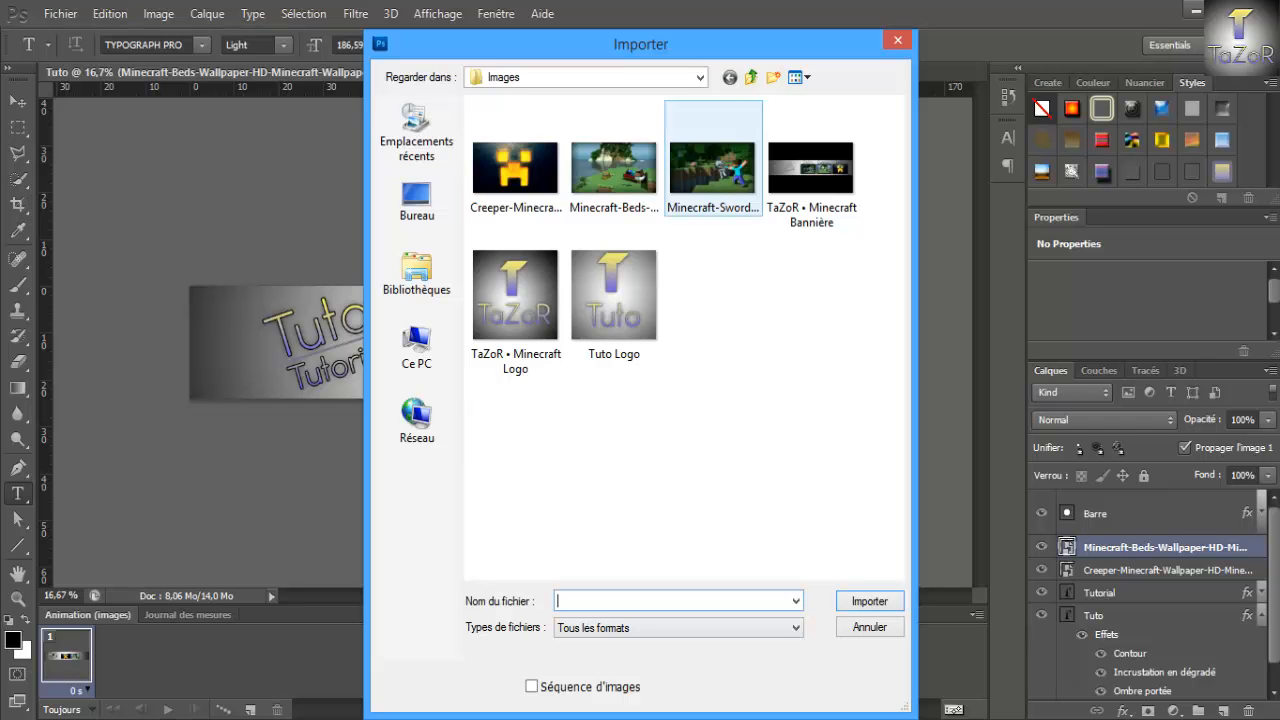
{"action": "left_click", "coordinate": [712, 168]}
{"action": "left_click", "coordinate": [869, 601]}
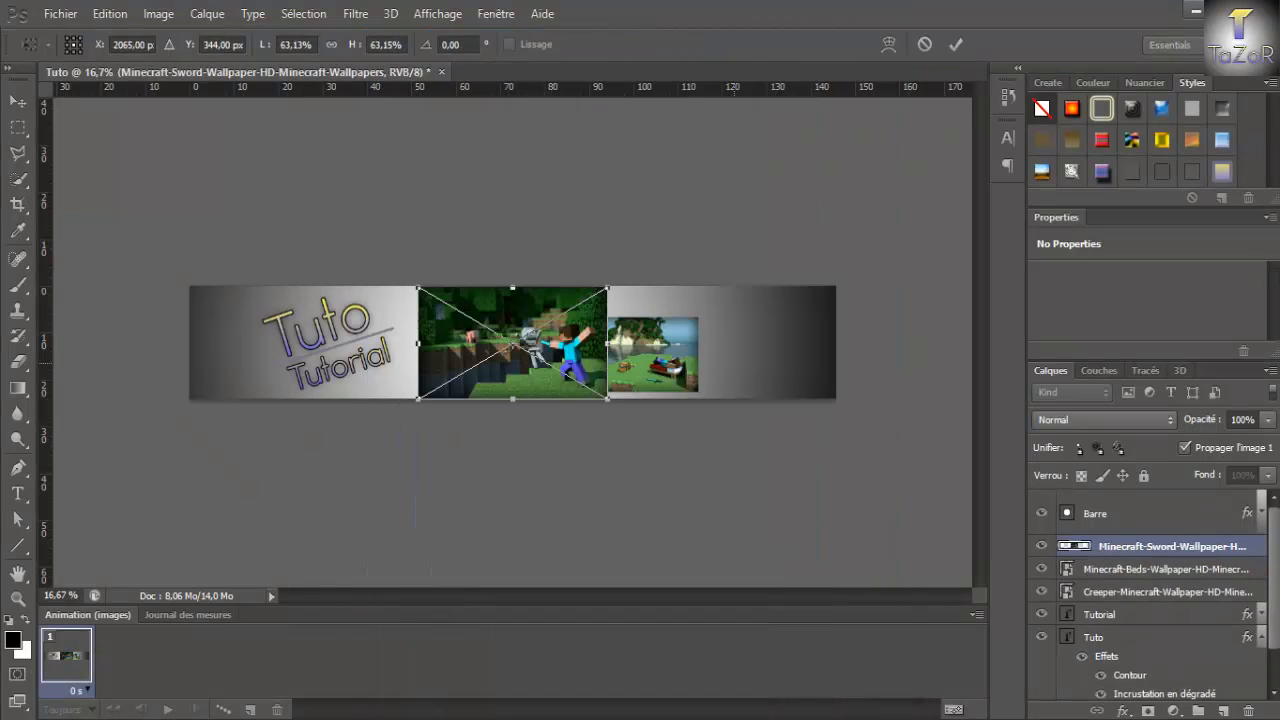
{"action": "left_click_drag", "start_coordinate": [544, 339], "coordinate": [698, 368]}
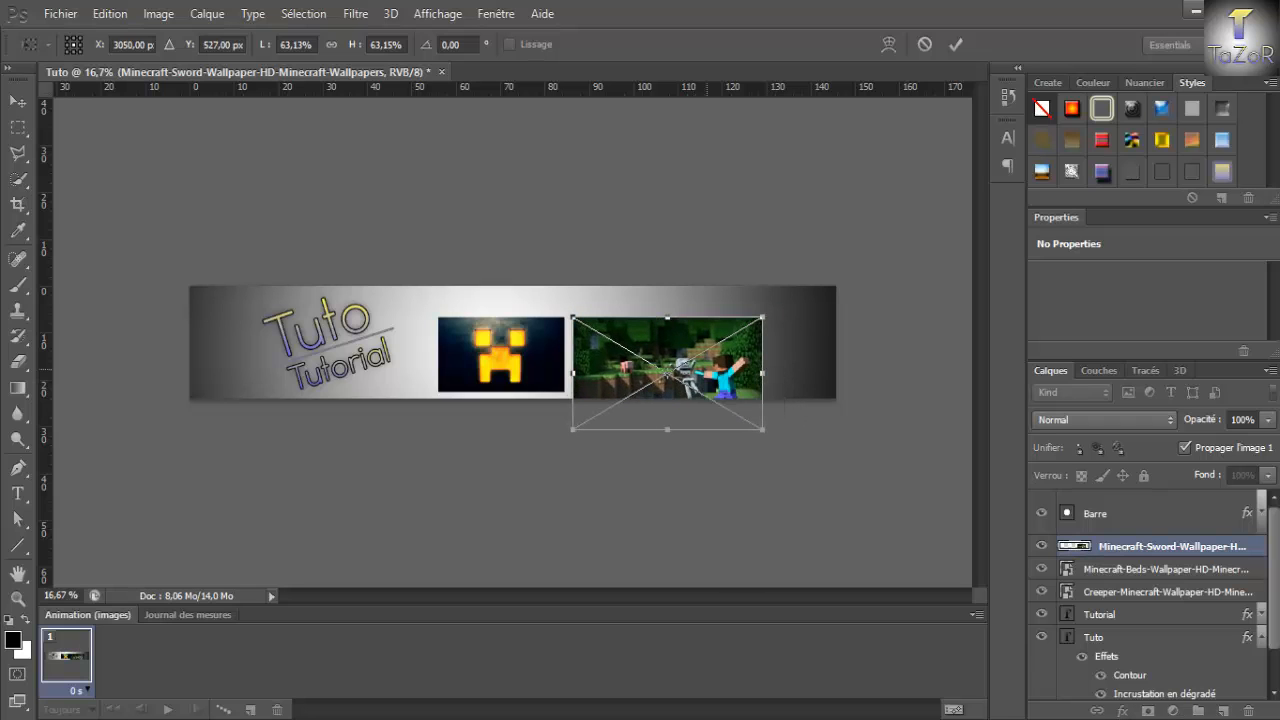
{"action": "left_click_drag", "start_coordinate": [763, 429], "coordinate": [822, 380]}
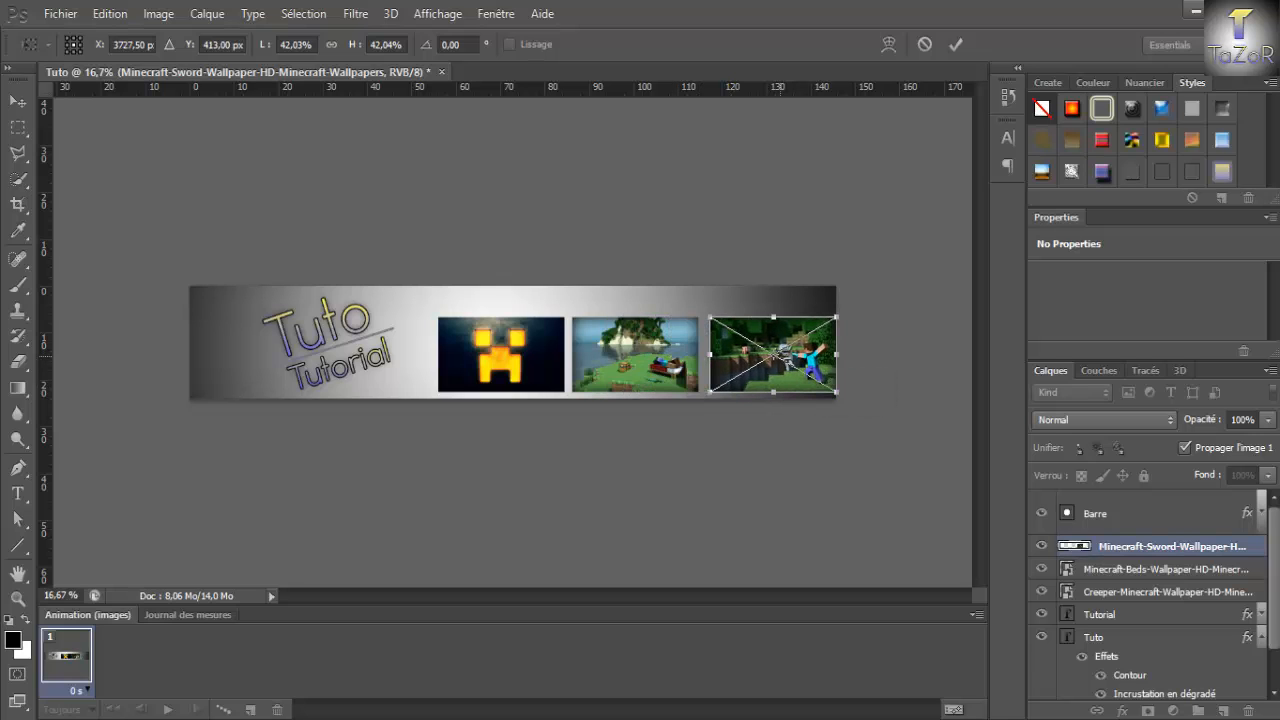
{"action": "key", "text": "t"}
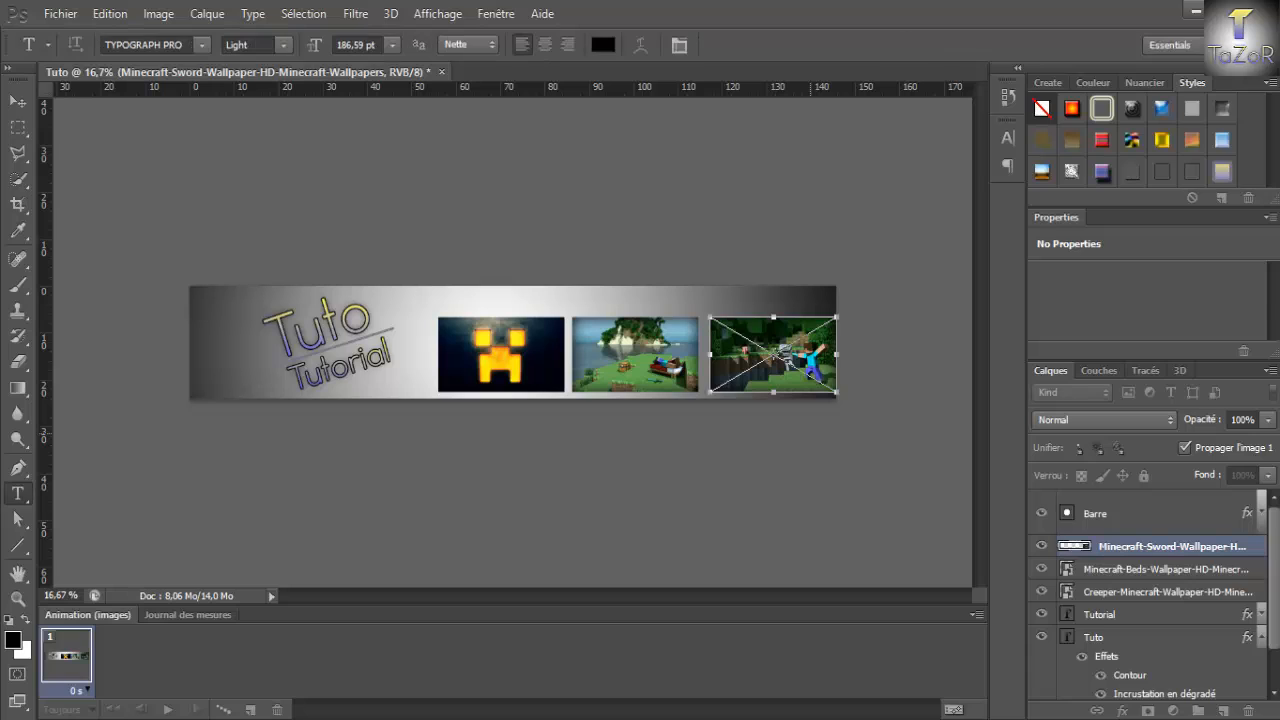
Shift the Creeper, Beds and Sword images leftward to leave gaps between them and a margin at the banner's right end.
{"action": "left_click", "coordinate": [1166, 593]}
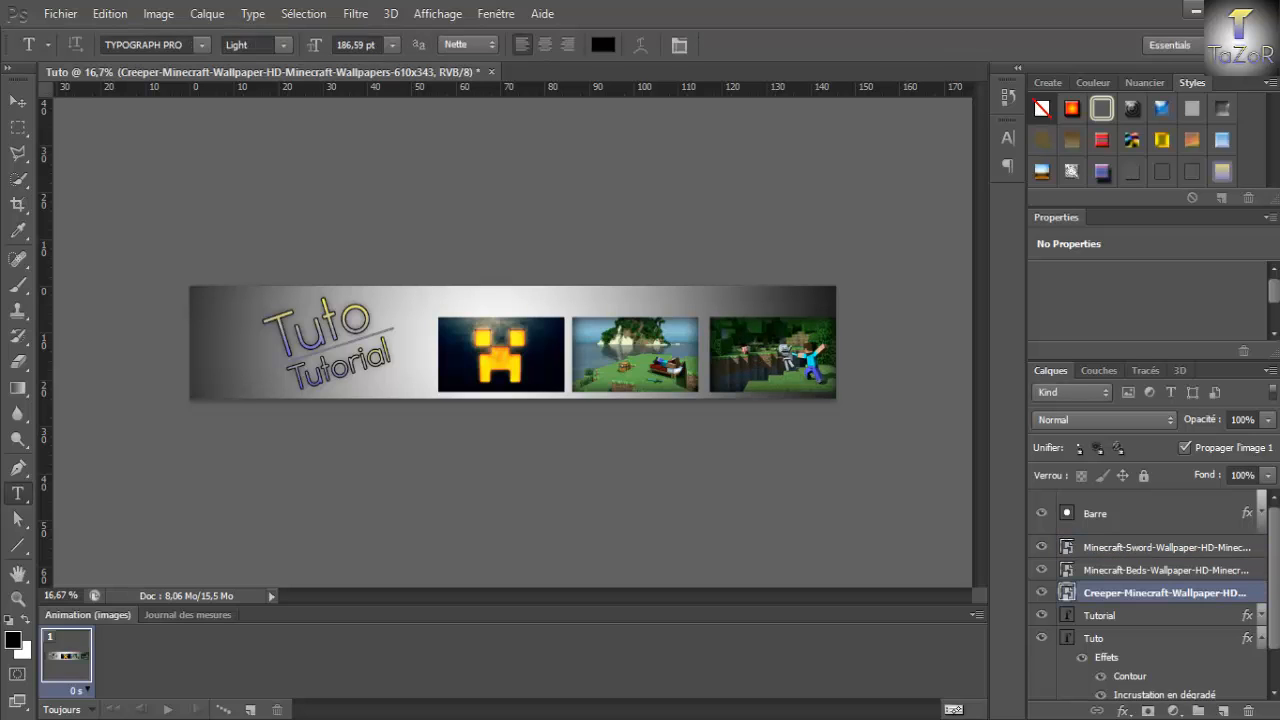
{"action": "left_click", "coordinate": [18, 102]}
{"action": "left_click_drag", "start_coordinate": [560, 321], "coordinate": [533, 321]}
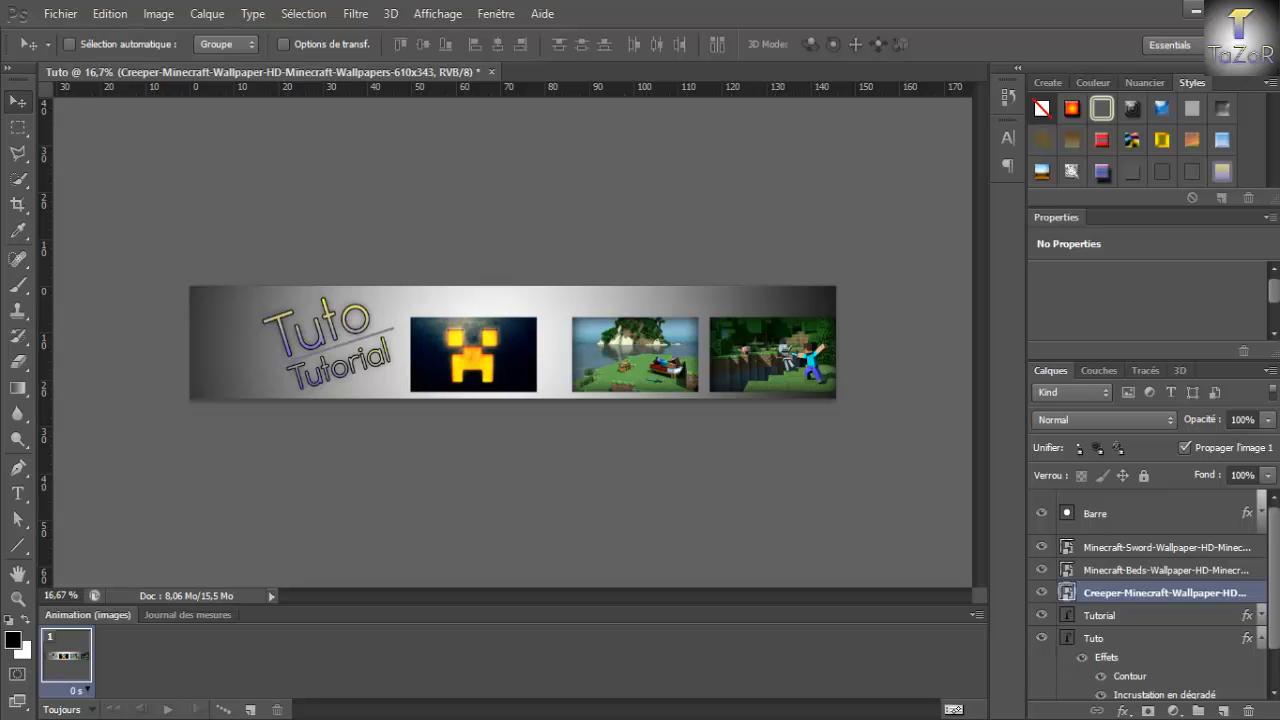
{"action": "left_click", "coordinate": [1166, 570]}
{"action": "left_click_drag", "start_coordinate": [676, 385], "coordinate": [662, 385]}
{"action": "left_click", "coordinate": [1166, 547]}
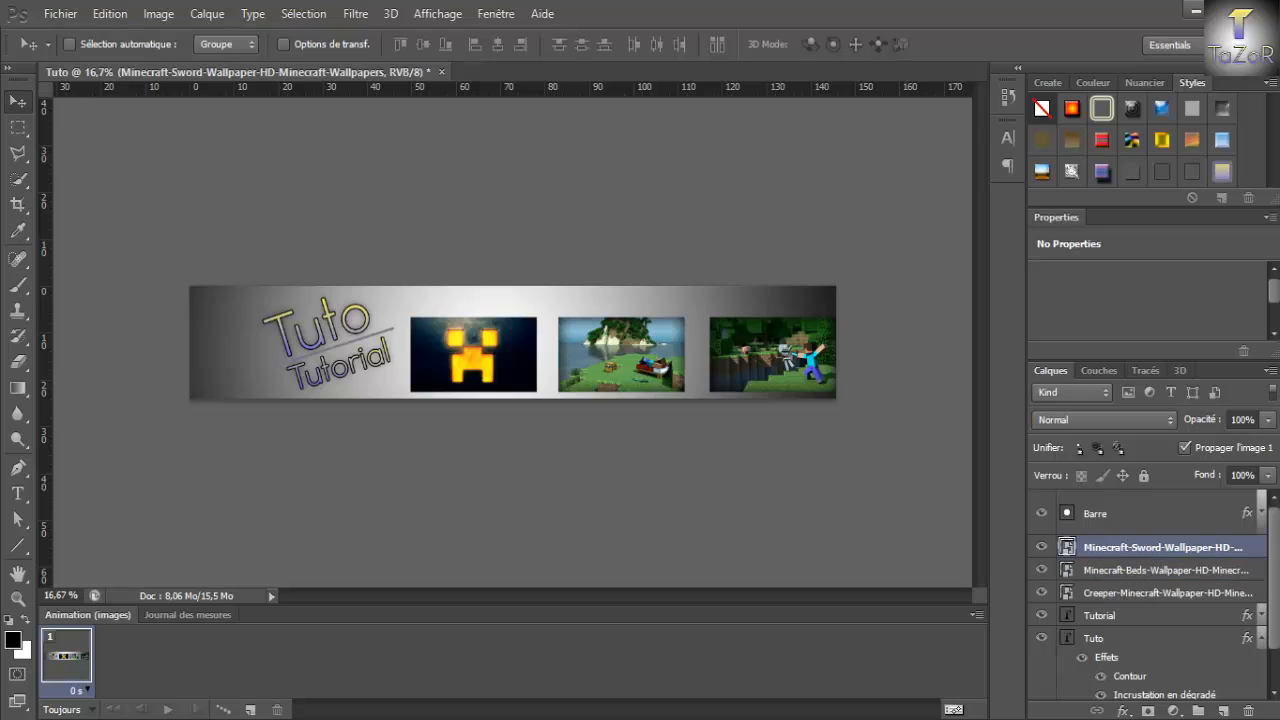
{"action": "left_click_drag", "start_coordinate": [806, 390], "coordinate": [790, 388]}
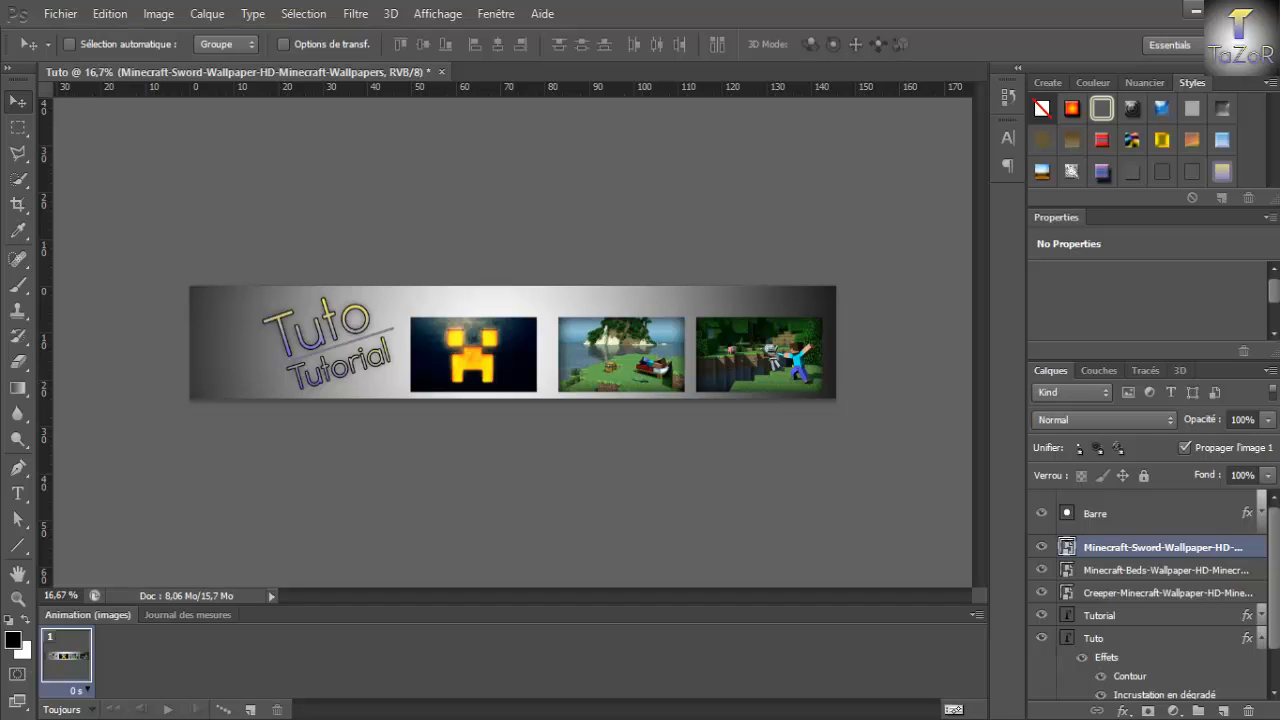
Select the Sword, Beds and Creeper wallpaper layers together.
{"action": "left_click", "coordinate": [1166, 593]}
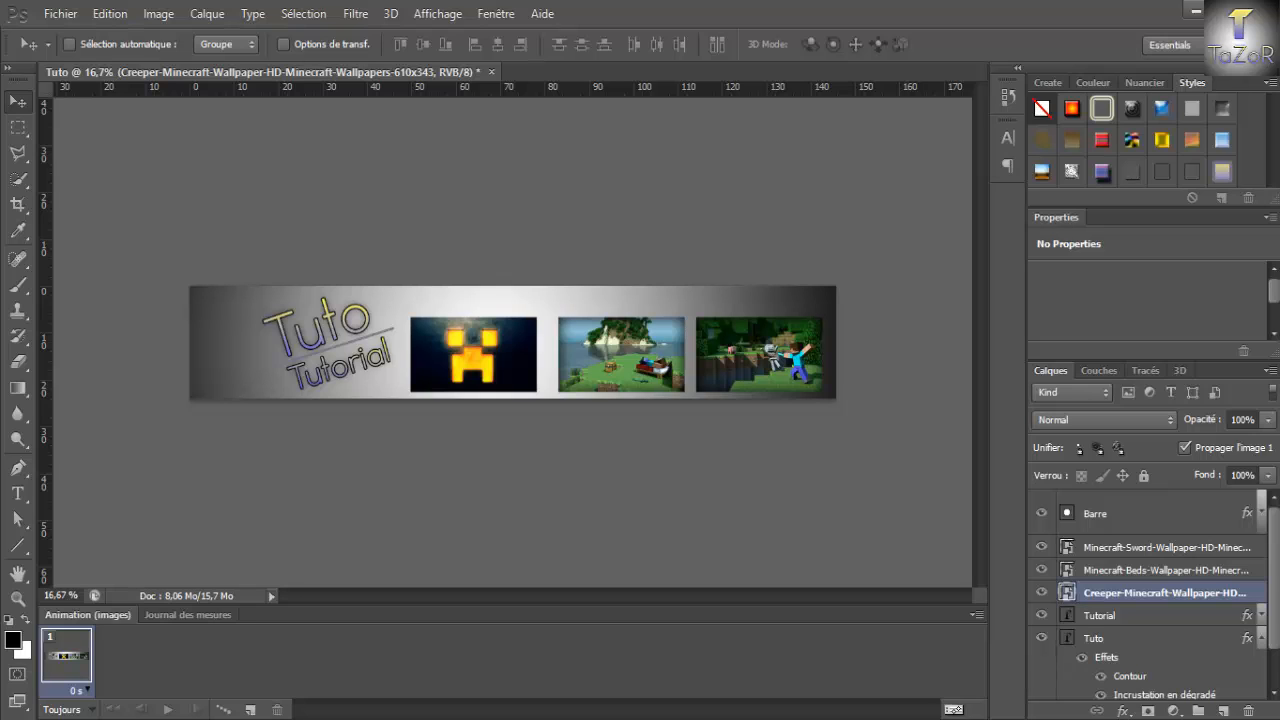
{"action": "left_click", "coordinate": [1160, 547]}
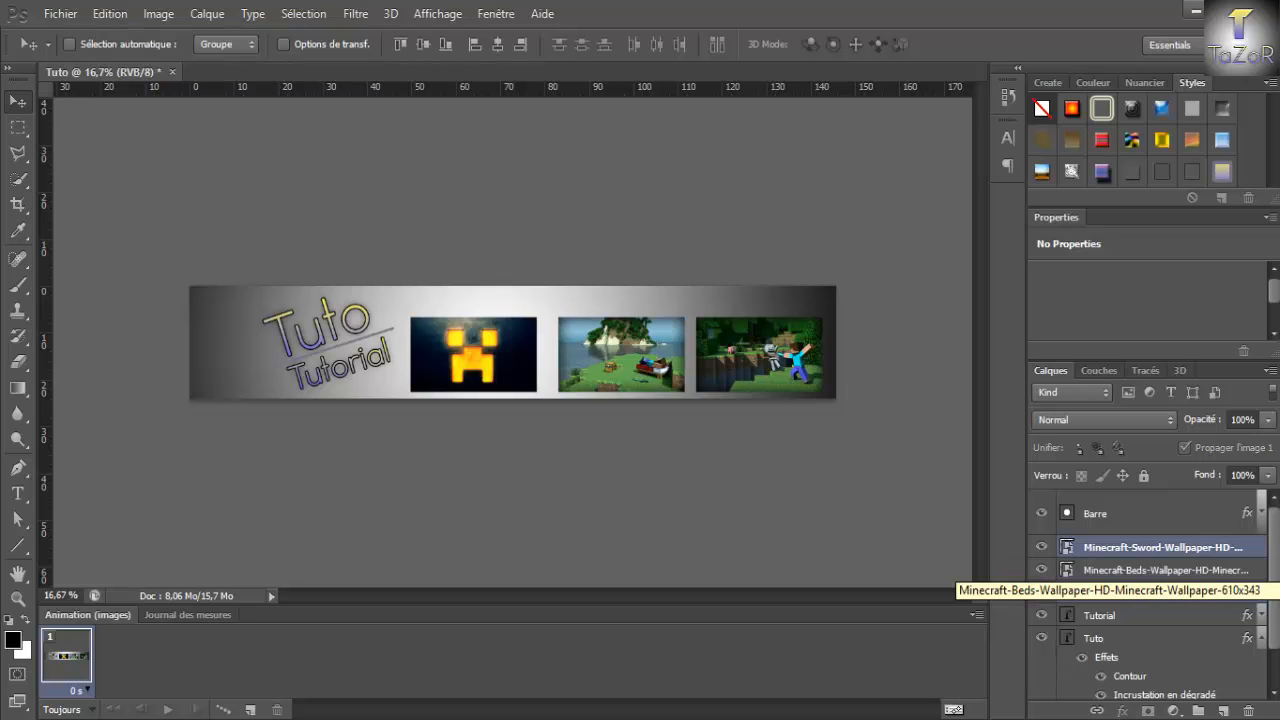
{"action": "left_click", "coordinate": [1160, 570]}
{"action": "left_click", "coordinate": [1162, 547]}
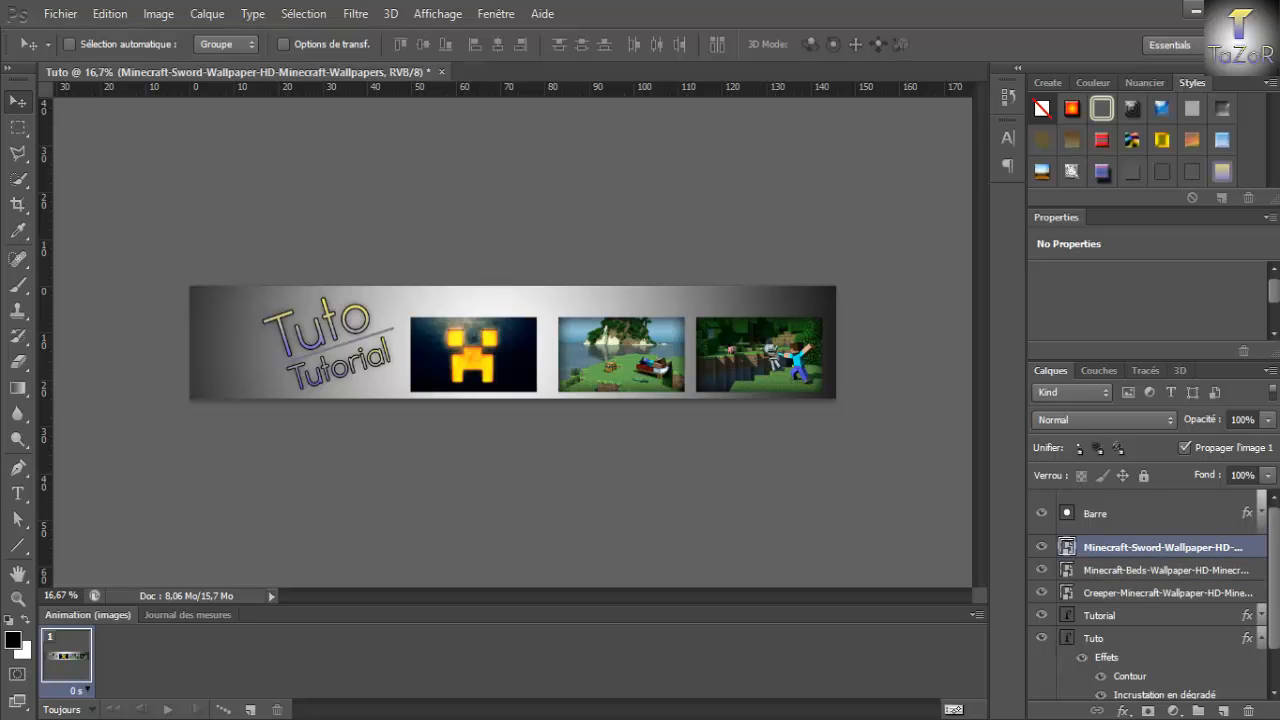
{"action": "left_click", "coordinate": [1162, 593], "text": "shift"}
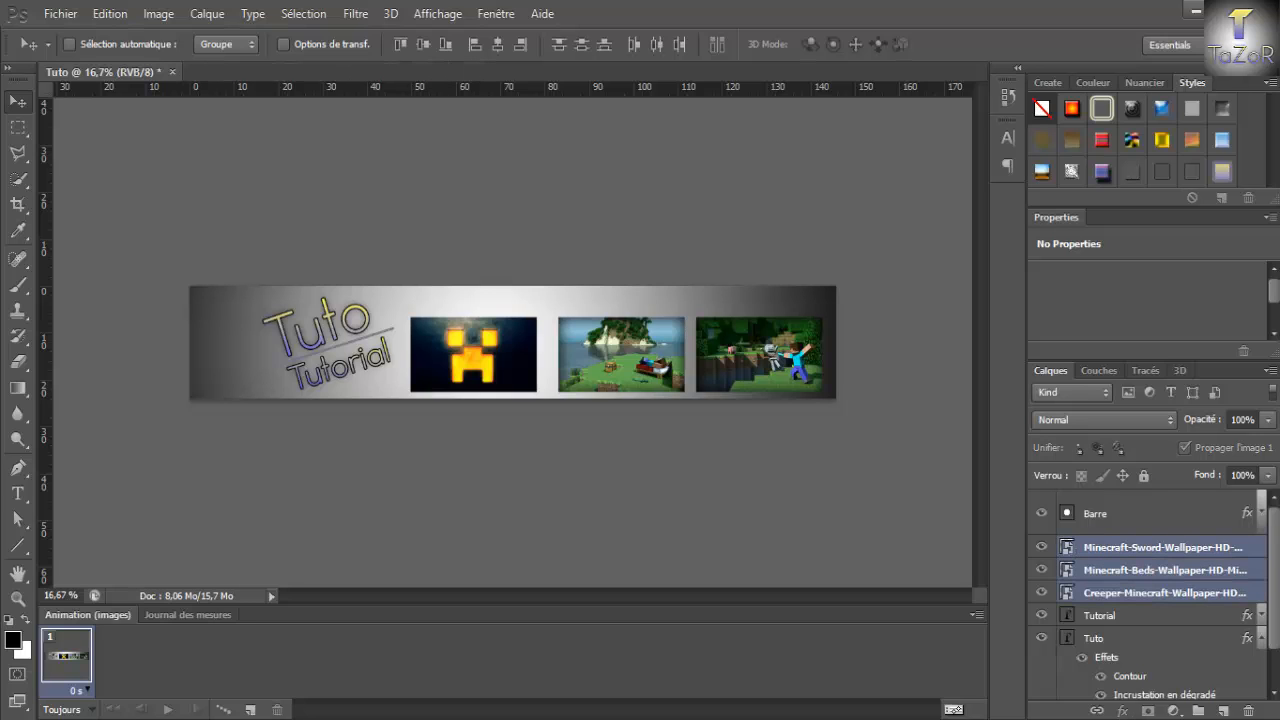
Add a 15 px black outside stroke to the Minecraft-Sword wallpaper layer and collapse its effects list.
{"action": "double_click", "coordinate": [1254, 547]}
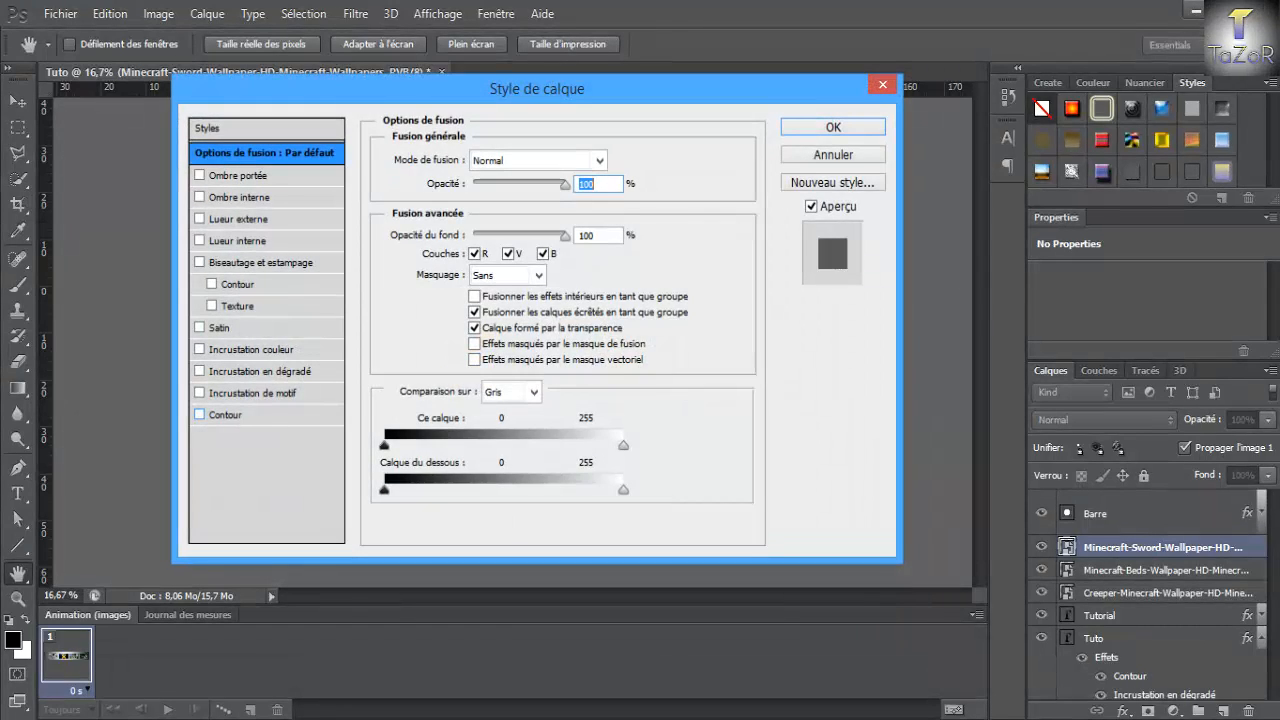
{"action": "left_click", "coordinate": [226, 415]}
{"action": "type", "text": "2"}
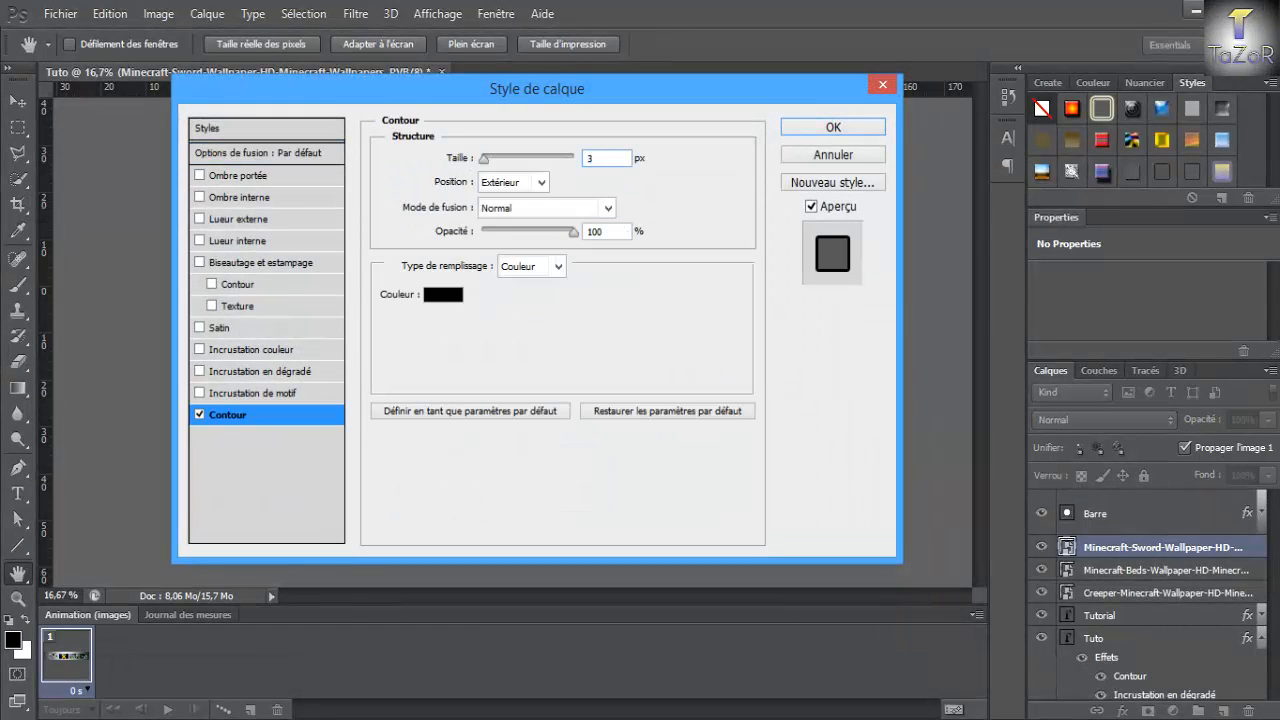
{"action": "type", "text": "0"}
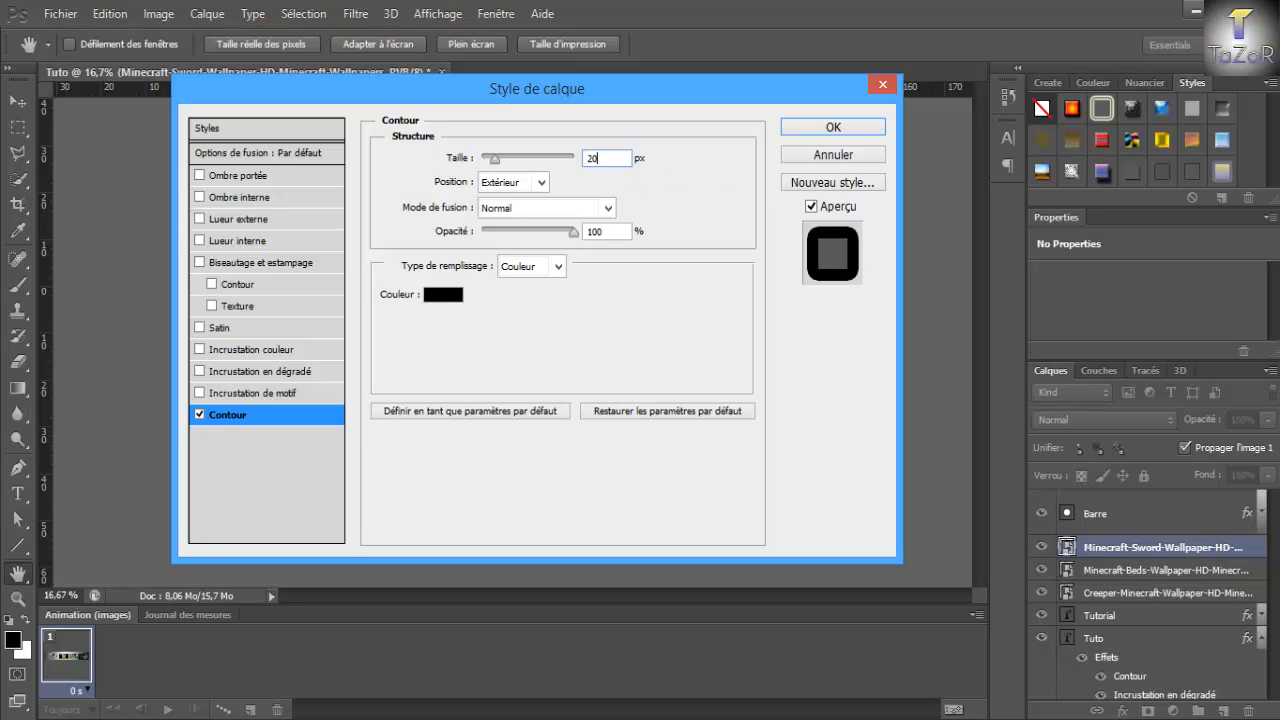
{"action": "key", "text": "BackSpace"}
{"action": "key", "text": "BackSpace"}
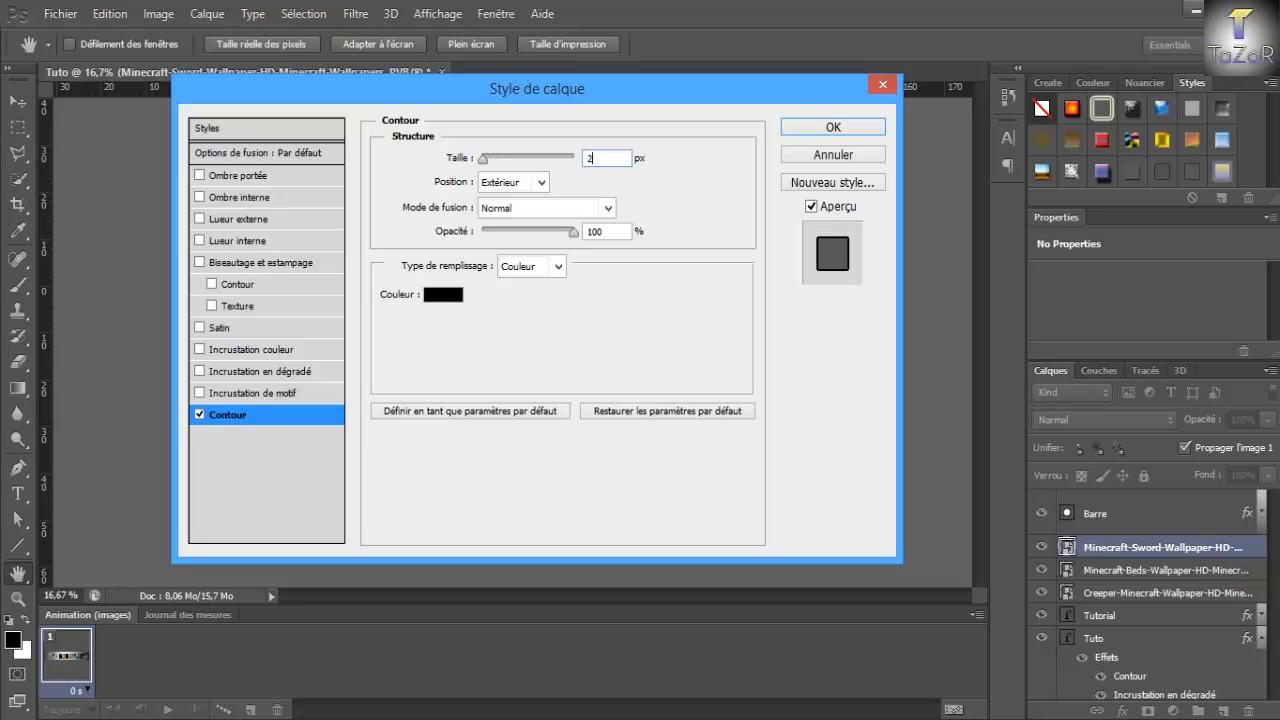
{"action": "type", "text": "15"}
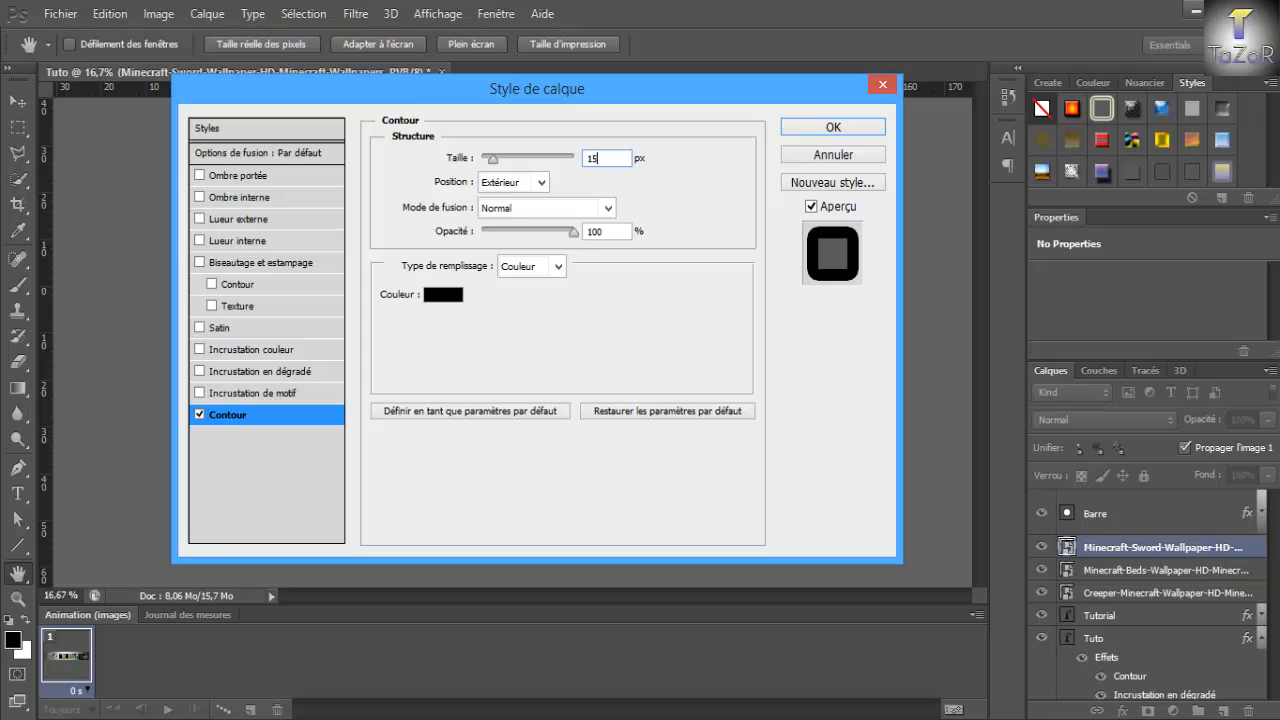
{"action": "key", "text": "Return"}
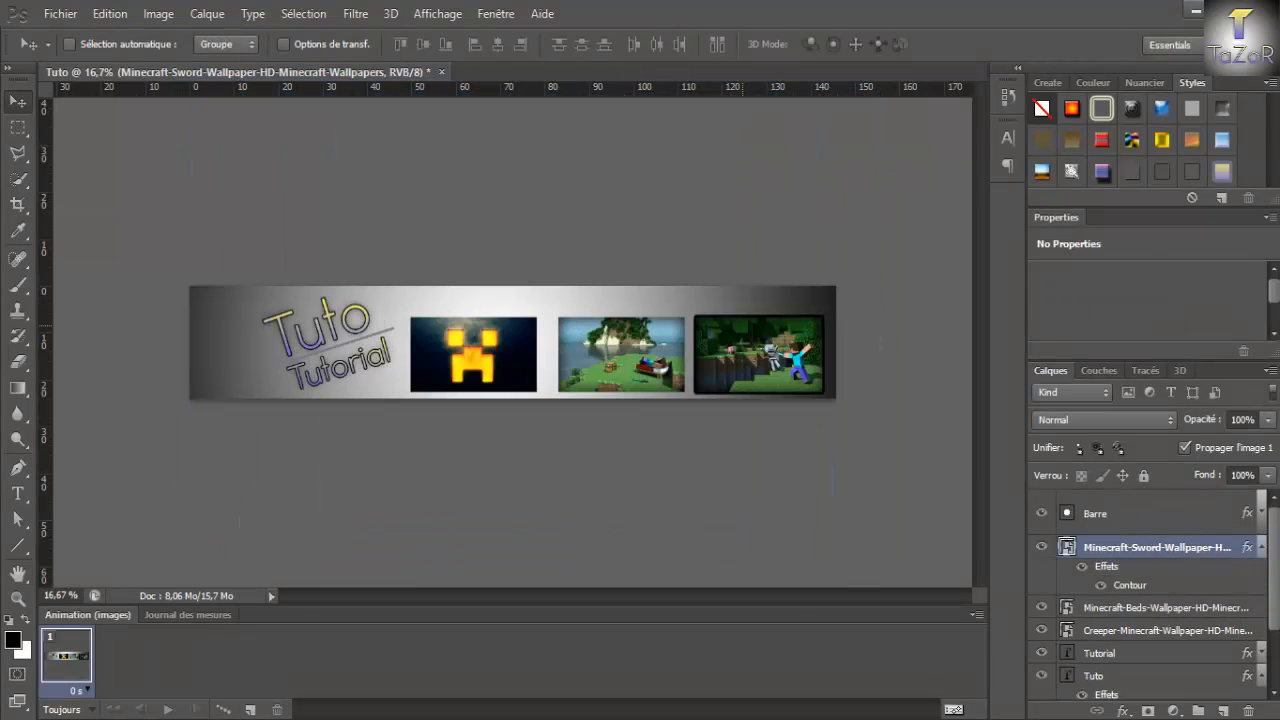
{"action": "left_click", "coordinate": [1261, 547]}
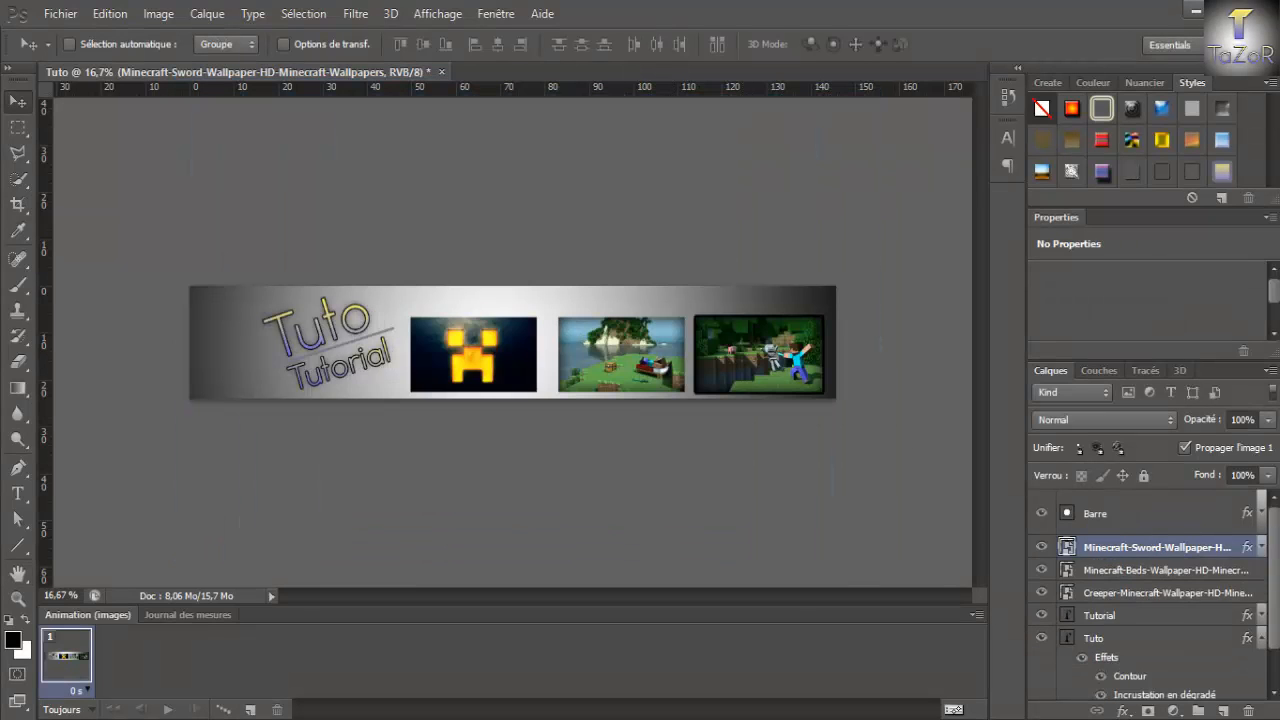
Apply a 15 px black outside stroke to the Minecraft-Beds wallpaper layer and collapse its effects list.
{"action": "double_click", "coordinate": [1258, 570]}
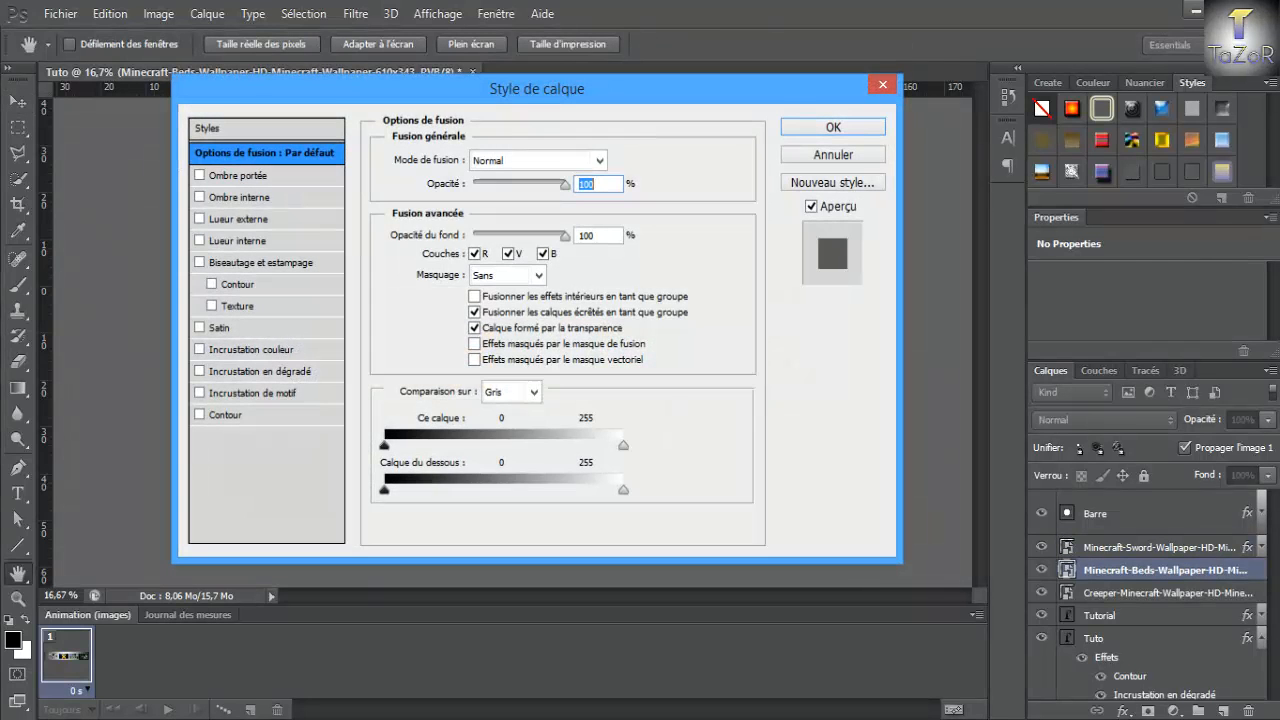
{"action": "left_click", "coordinate": [227, 415]}
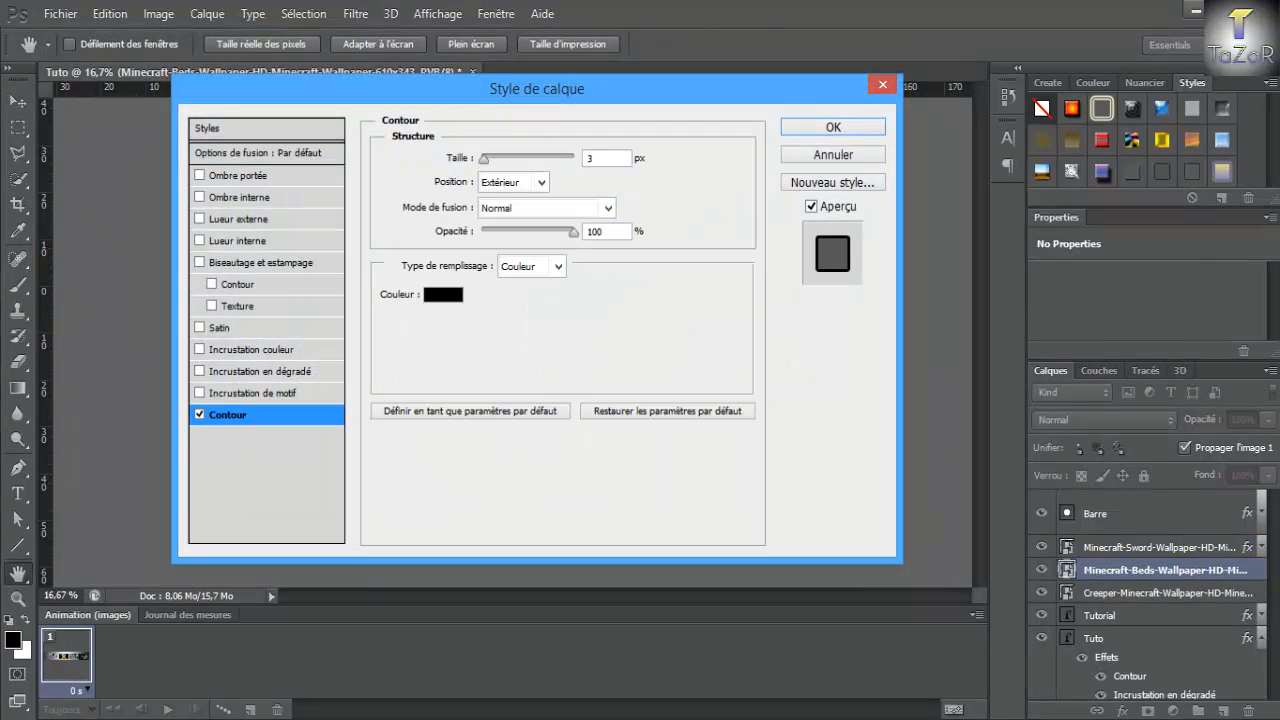
{"action": "key", "text": "BackSpace"}
{"action": "type", "text": "10"}
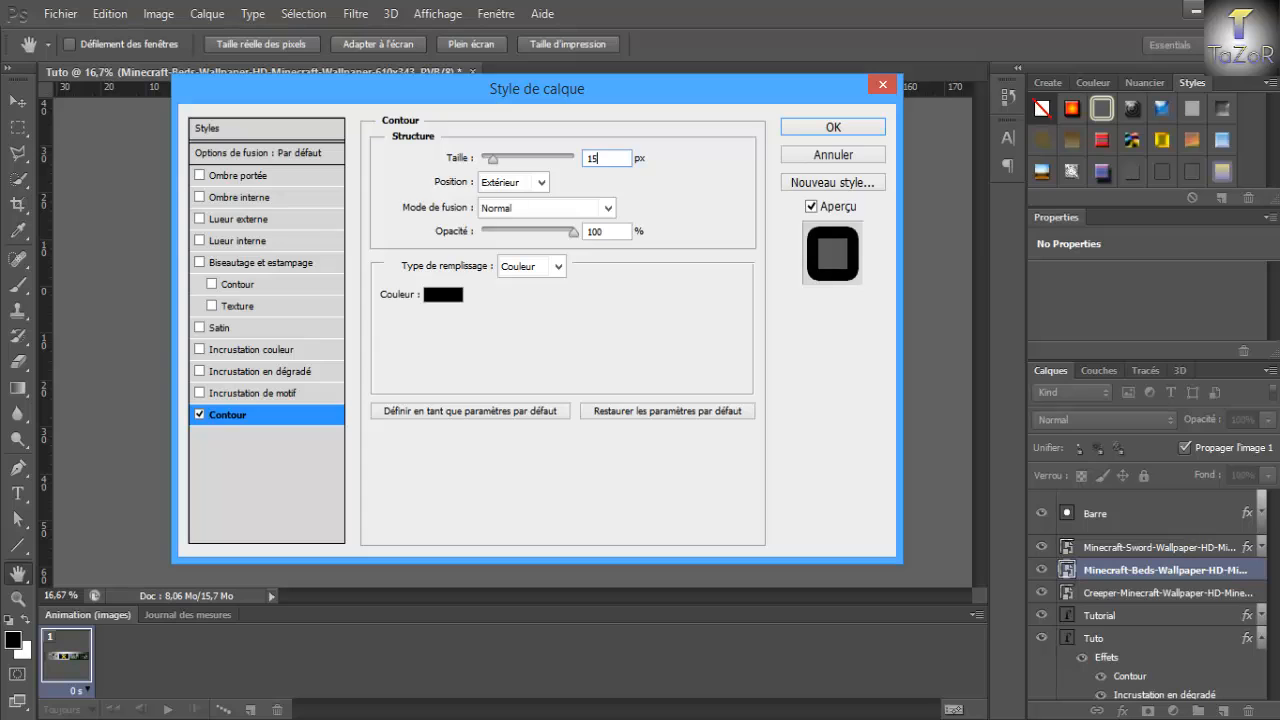
{"action": "key", "text": "Return"}
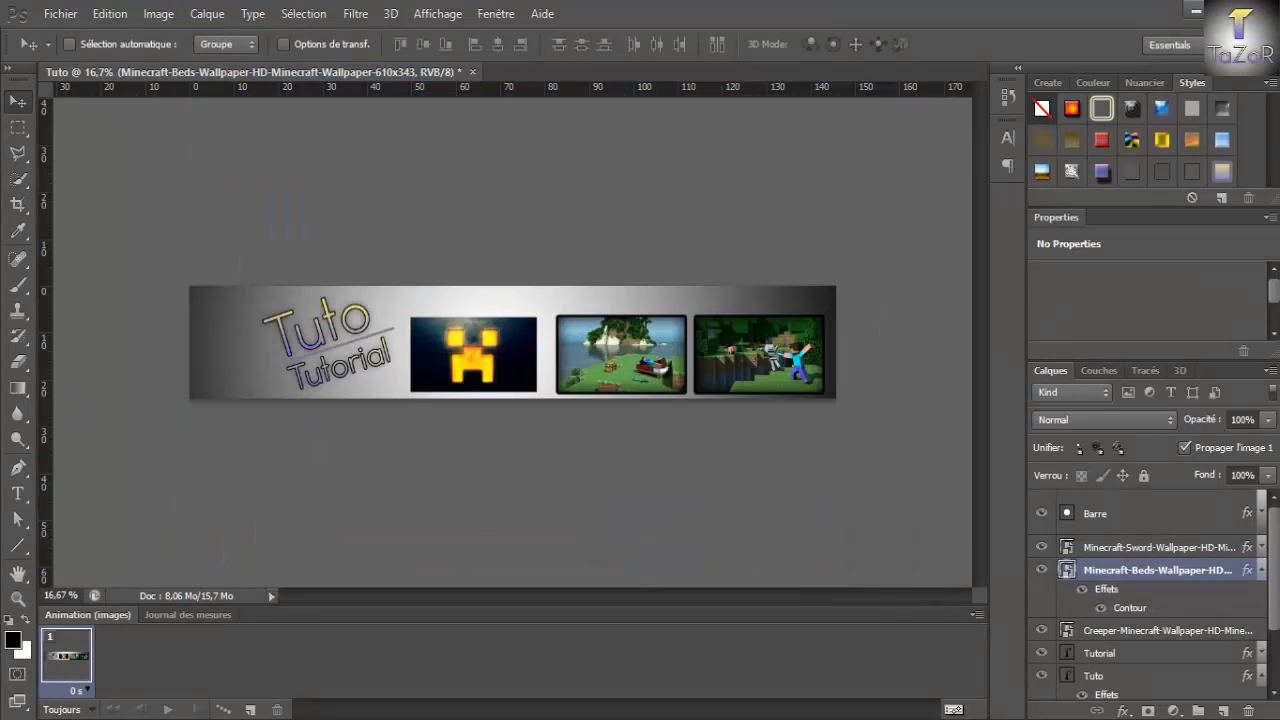
{"action": "left_click", "coordinate": [1262, 570]}
Give the Creeper wallpaper layer a 15 px black outside stroke, and collapse the Creeper and Tuto effects lists.
{"action": "double_click", "coordinate": [1166, 593]}
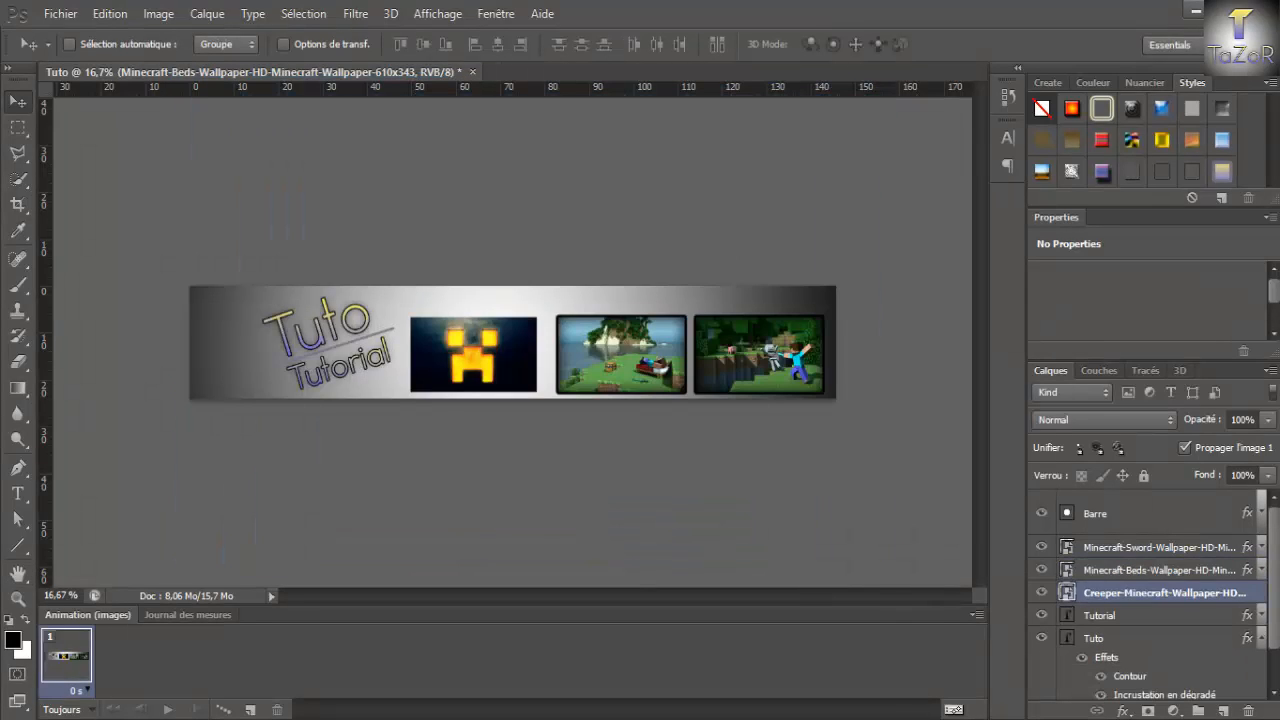
{"action": "double_click", "coordinate": [1257, 593]}
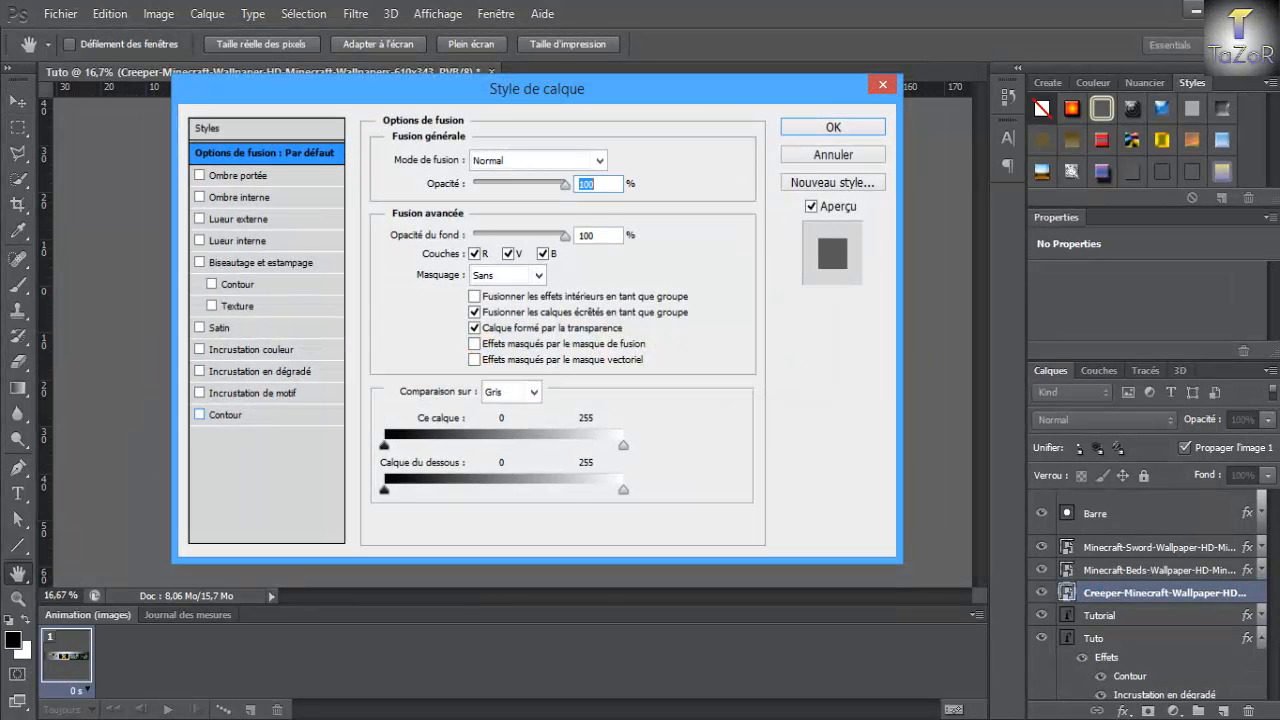
{"action": "left_click", "coordinate": [226, 415]}
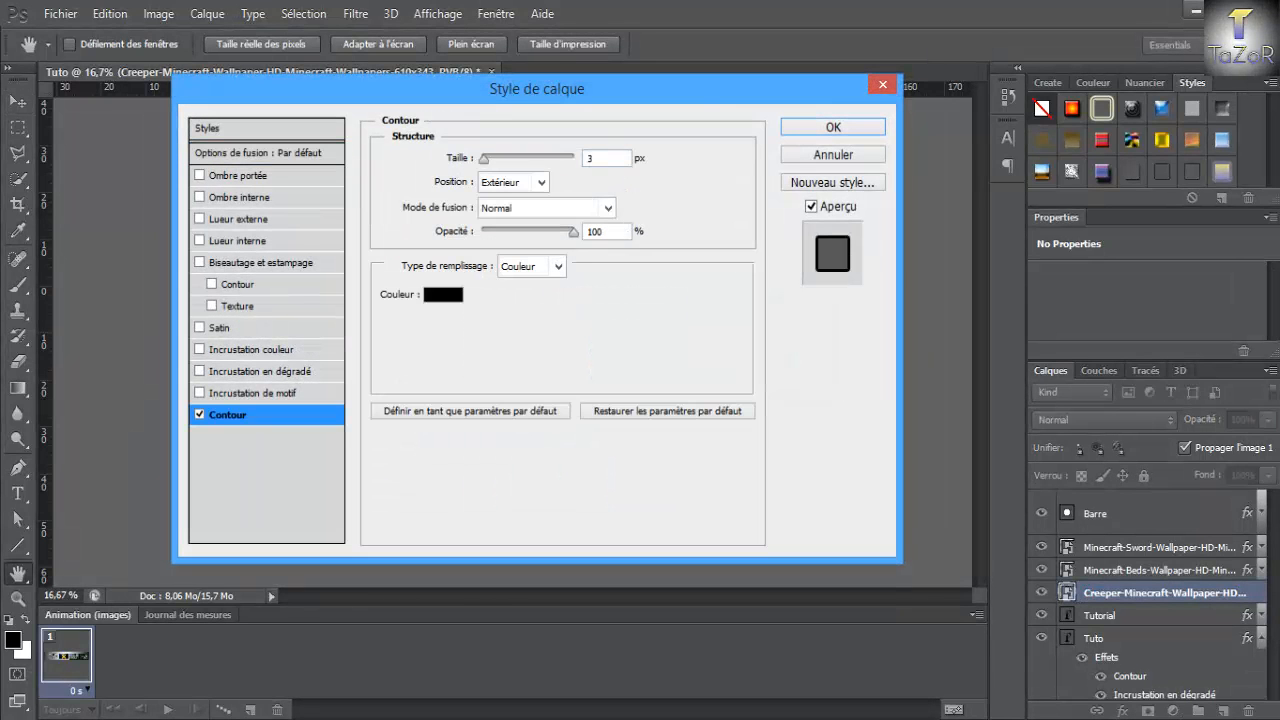
{"action": "type", "text": "15"}
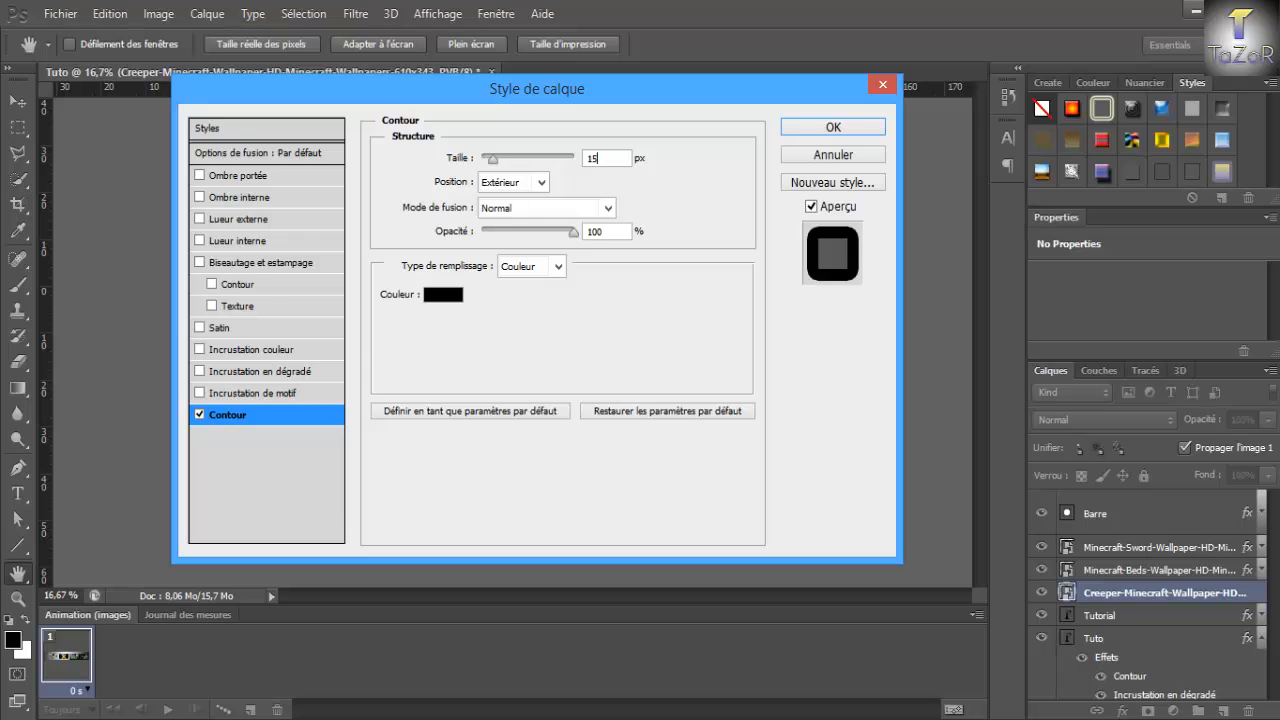
{"action": "key", "text": "Return"}
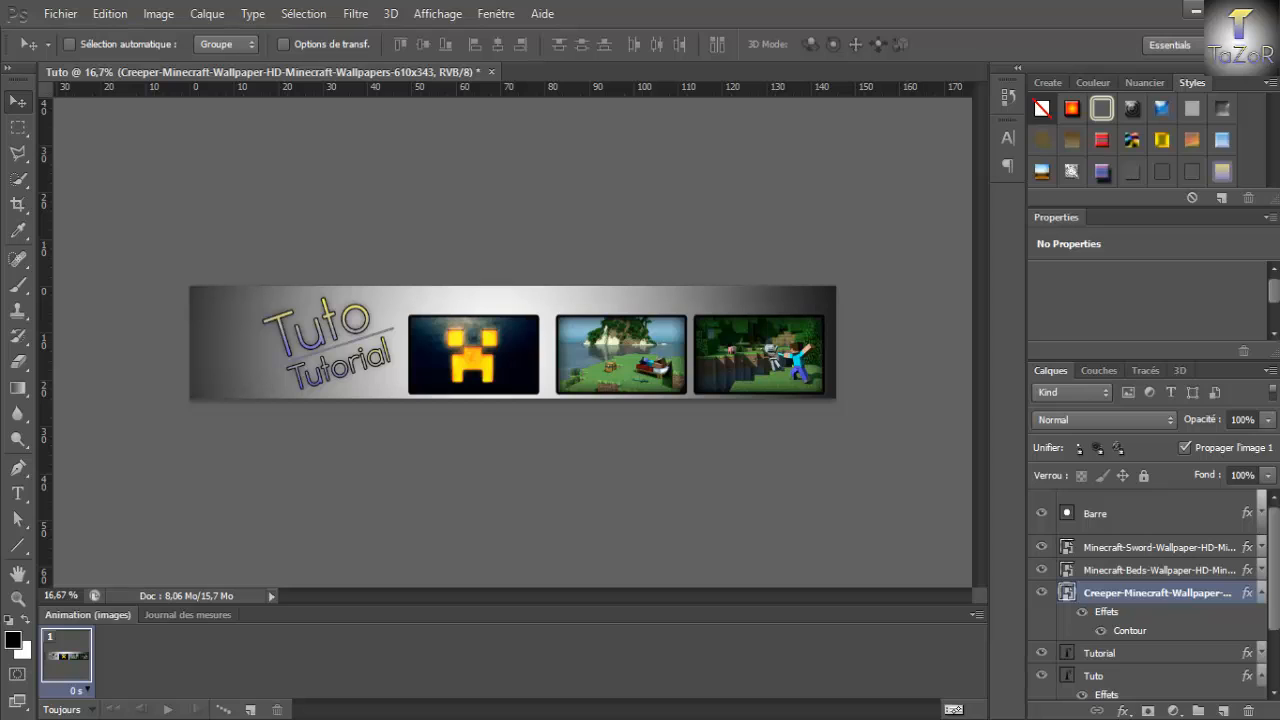
{"action": "left_click", "coordinate": [1262, 593]}
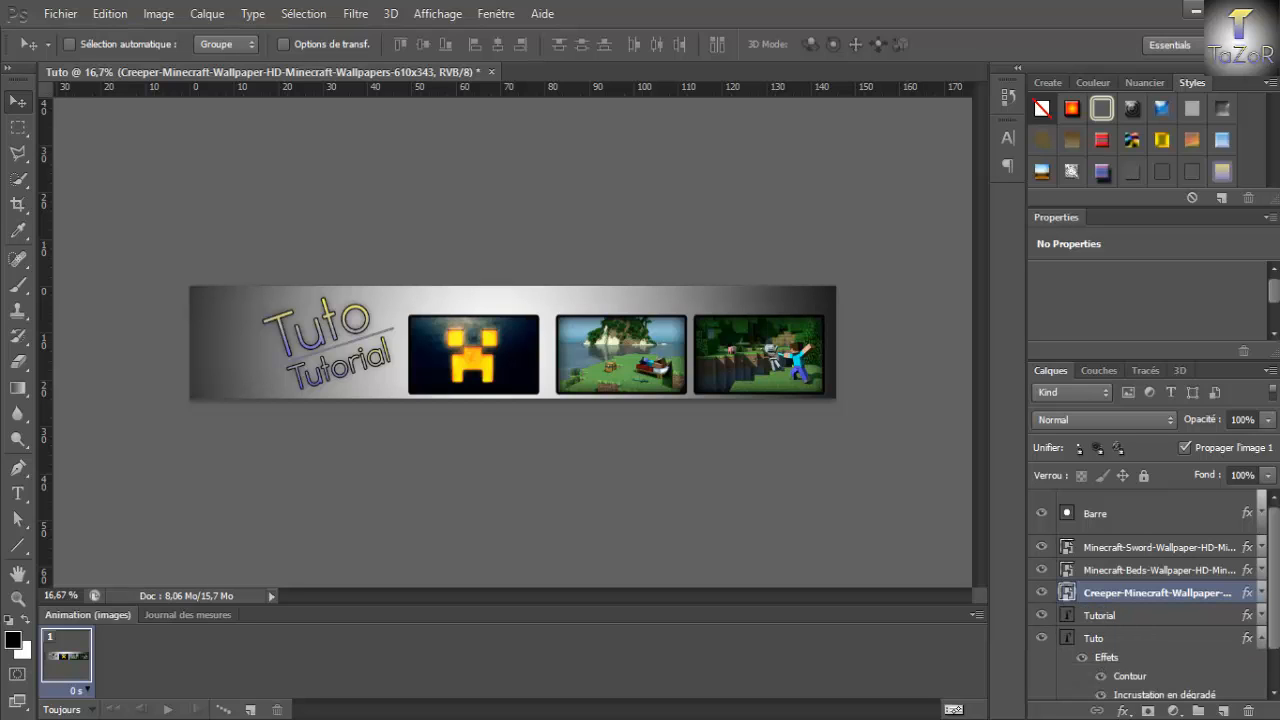
{"action": "left_click", "coordinate": [1262, 638]}
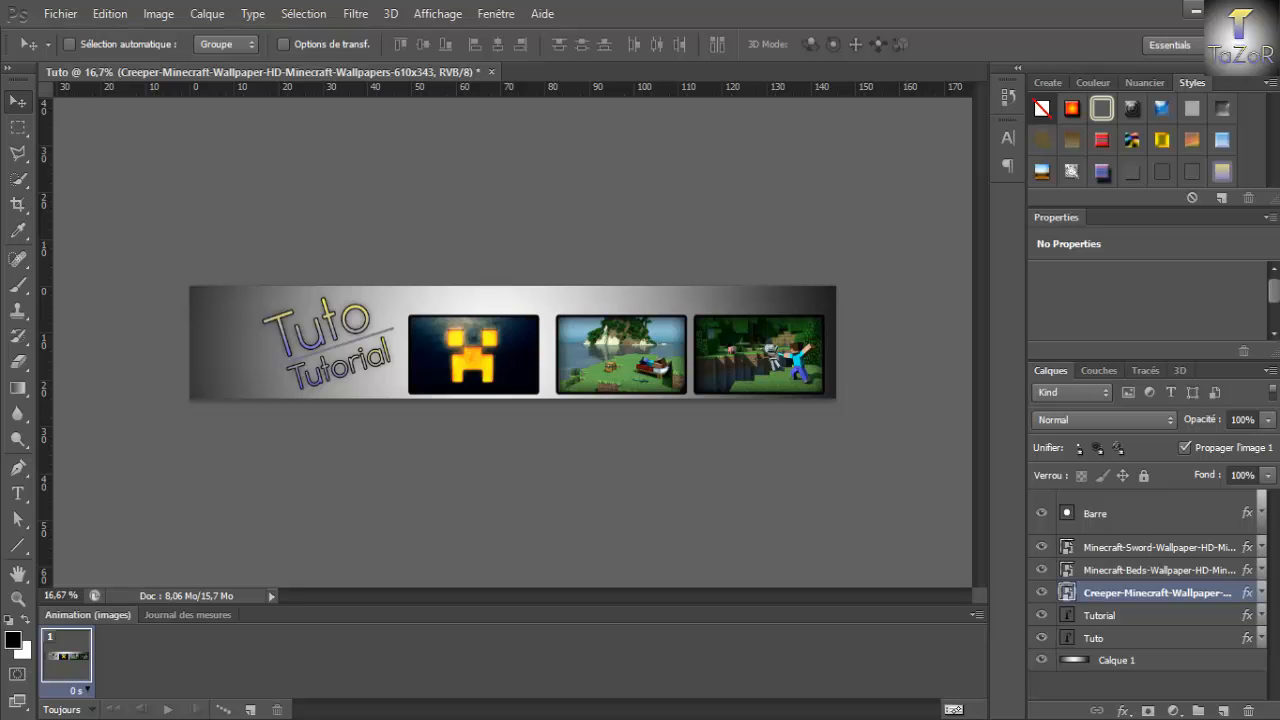
Shift all layers except the gradient background slightly leftward together to widen the margin at the banner's right end.
{"action": "left_click", "coordinate": [1134, 638]}
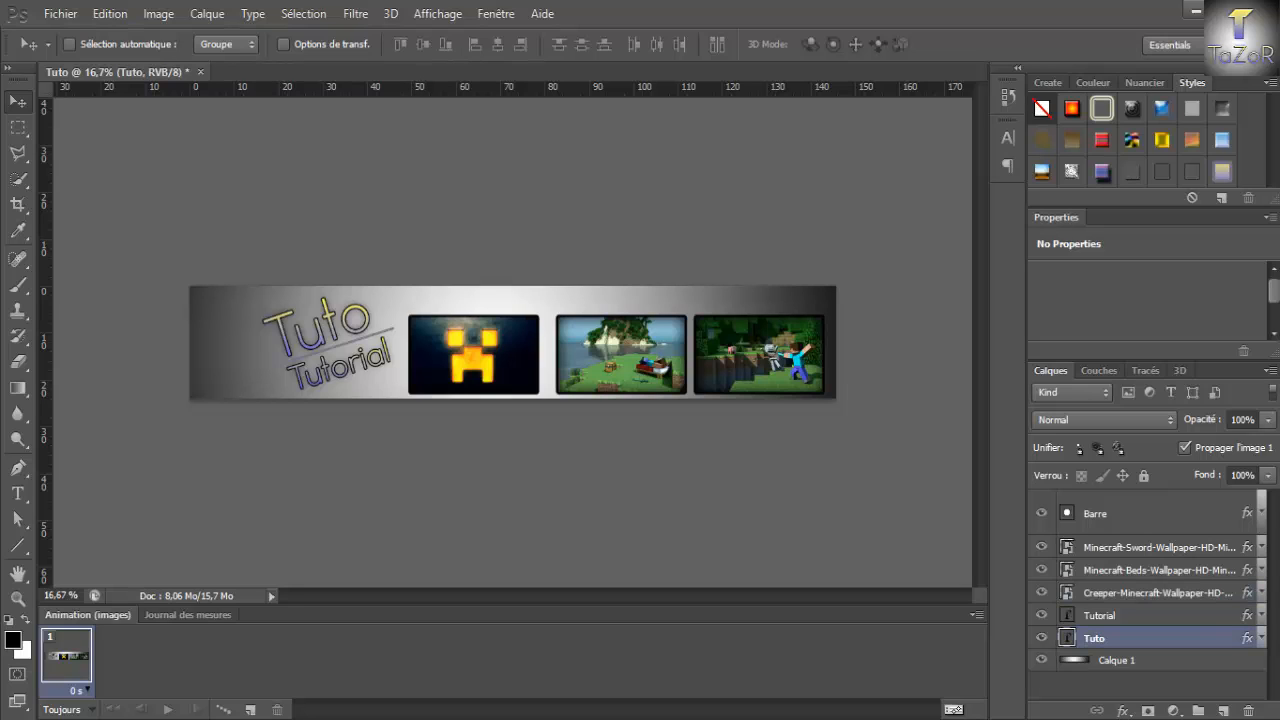
{"action": "left_click", "coordinate": [1134, 615], "text": "ctrl"}
{"action": "left_click", "coordinate": [1134, 513], "text": "shift"}
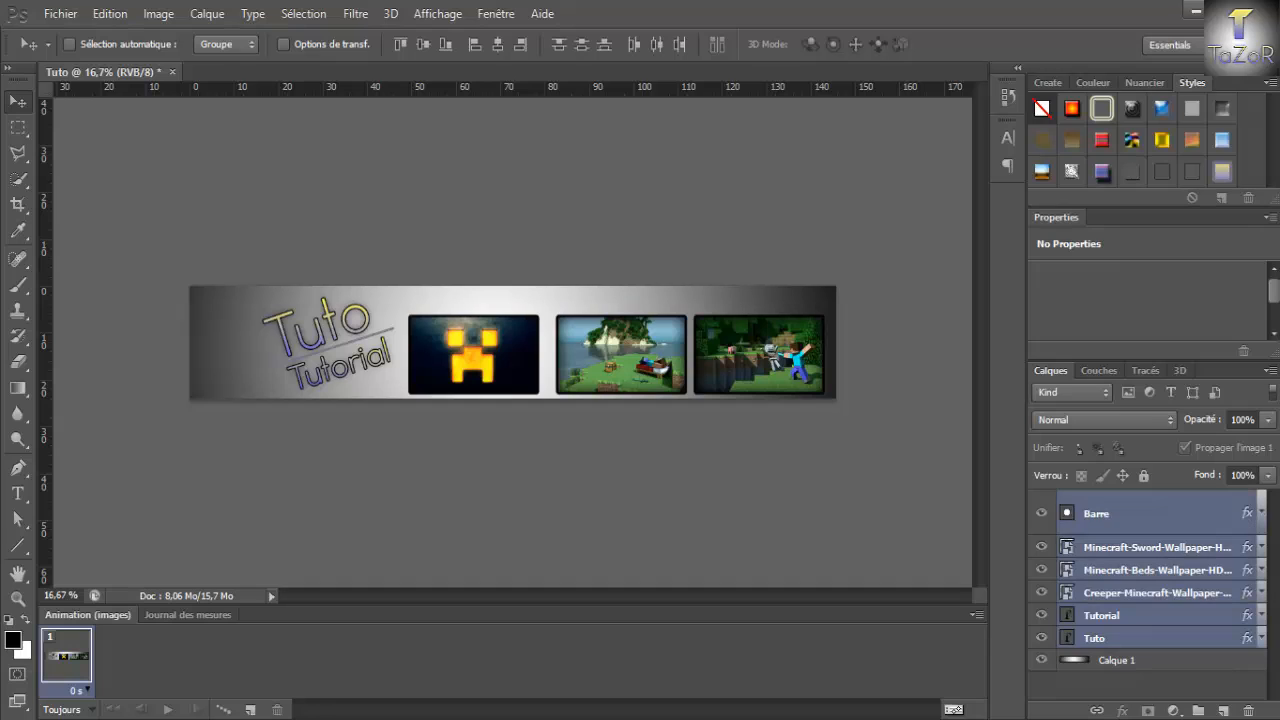
{"action": "left_click_drag", "start_coordinate": [378, 298], "coordinate": [364, 298]}
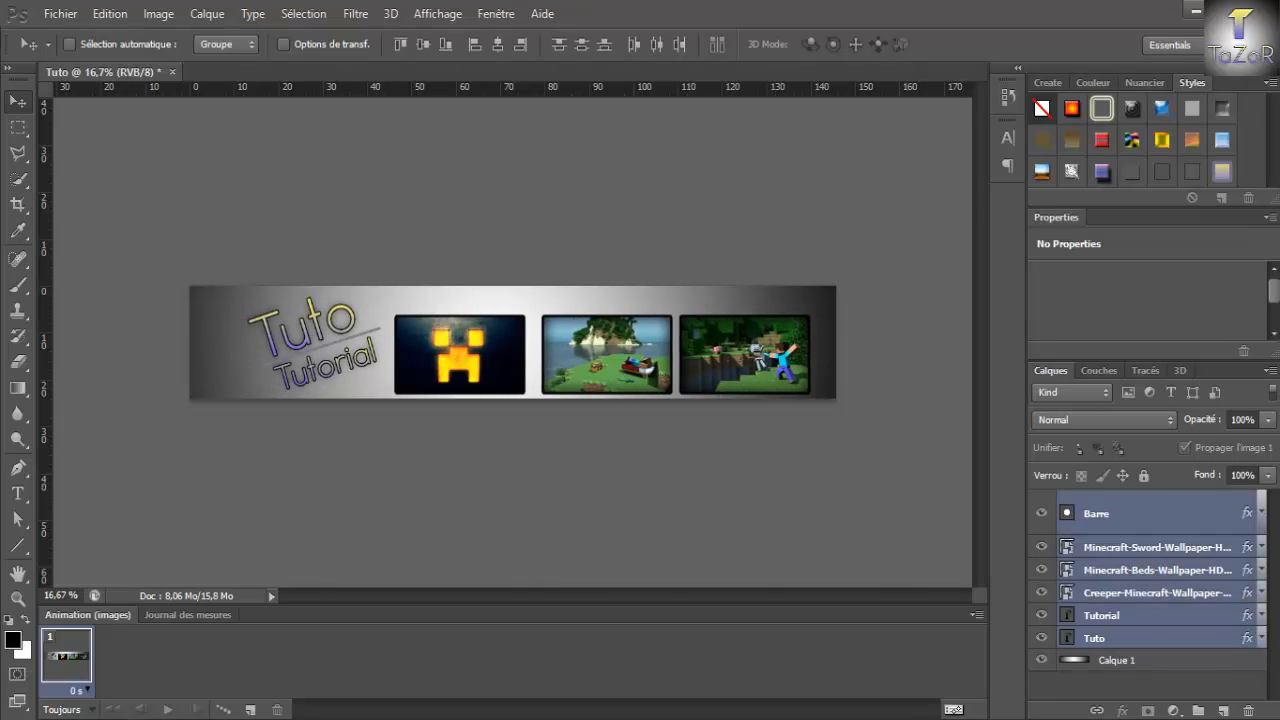
Move the Tuto text, Tutorial text and Barre line together farther left, leaving a gap before the Creeper image.
{"action": "left_click", "coordinate": [1156, 547]}
{"action": "left_click", "coordinate": [1150, 638]}
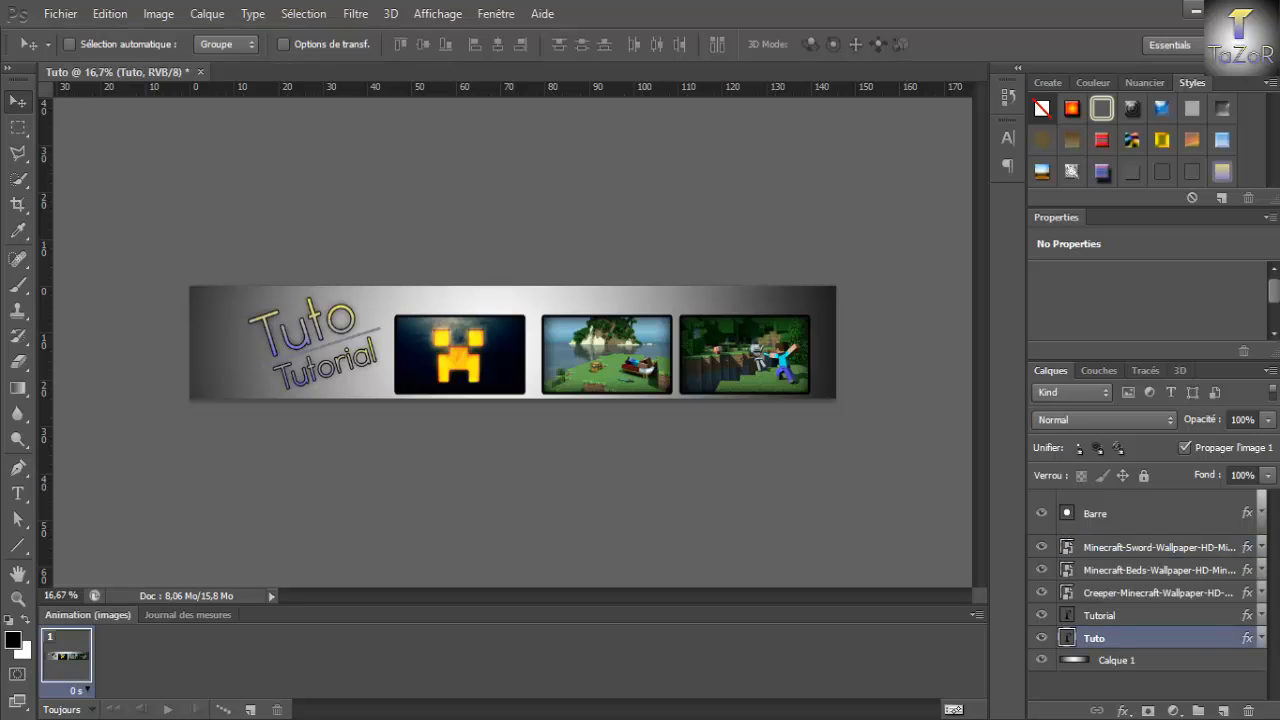
{"action": "left_click", "coordinate": [1150, 615], "text": "ctrl"}
{"action": "left_click", "coordinate": [1150, 513], "text": "ctrl"}
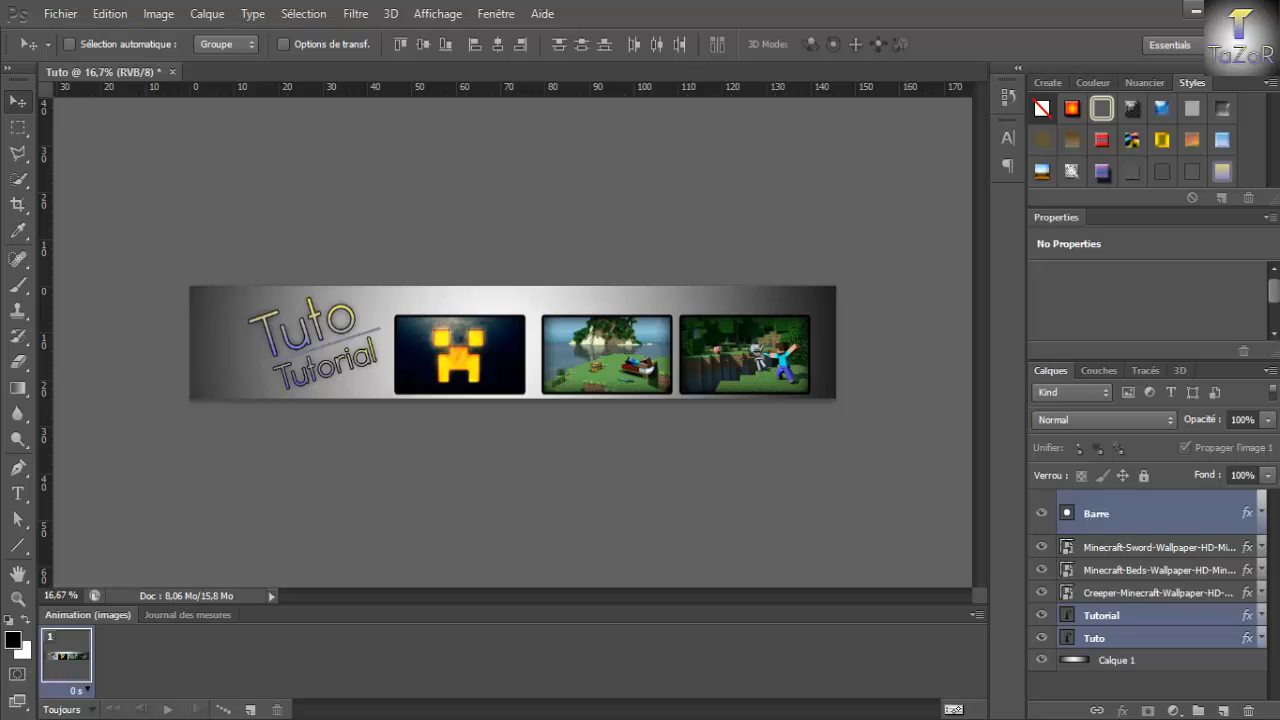
{"action": "left_click_drag", "start_coordinate": [340, 325], "coordinate": [312, 325]}
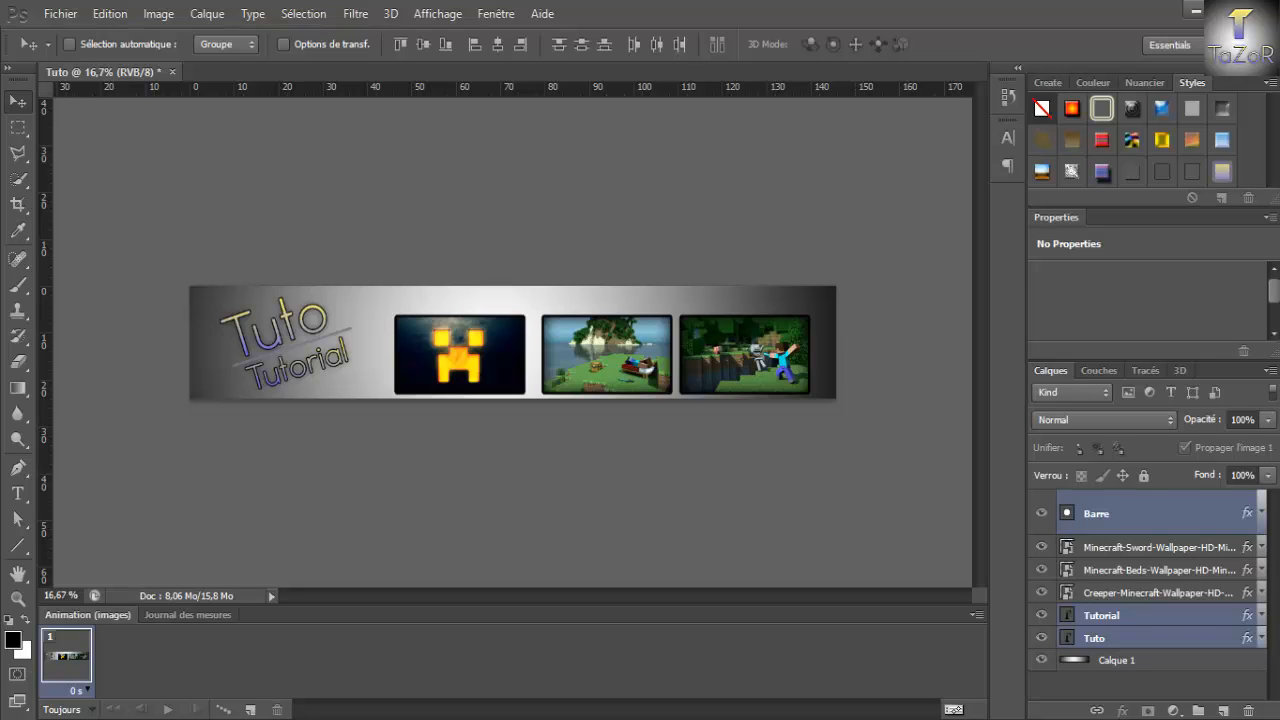
{"action": "left_click", "coordinate": [1041, 513]}
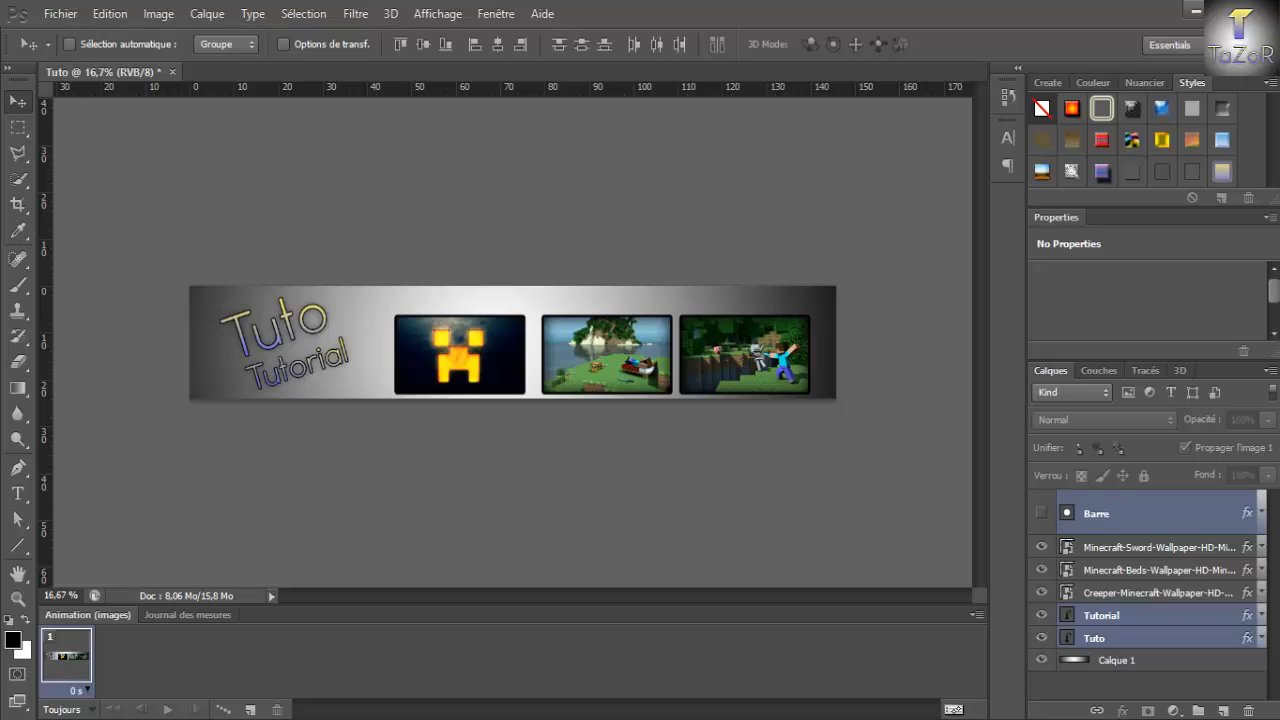
{"action": "left_click", "coordinate": [1041, 513]}
Add a new text layer reading "Tuto" above the Creeper image.
{"action": "left_click", "coordinate": [18, 493]}
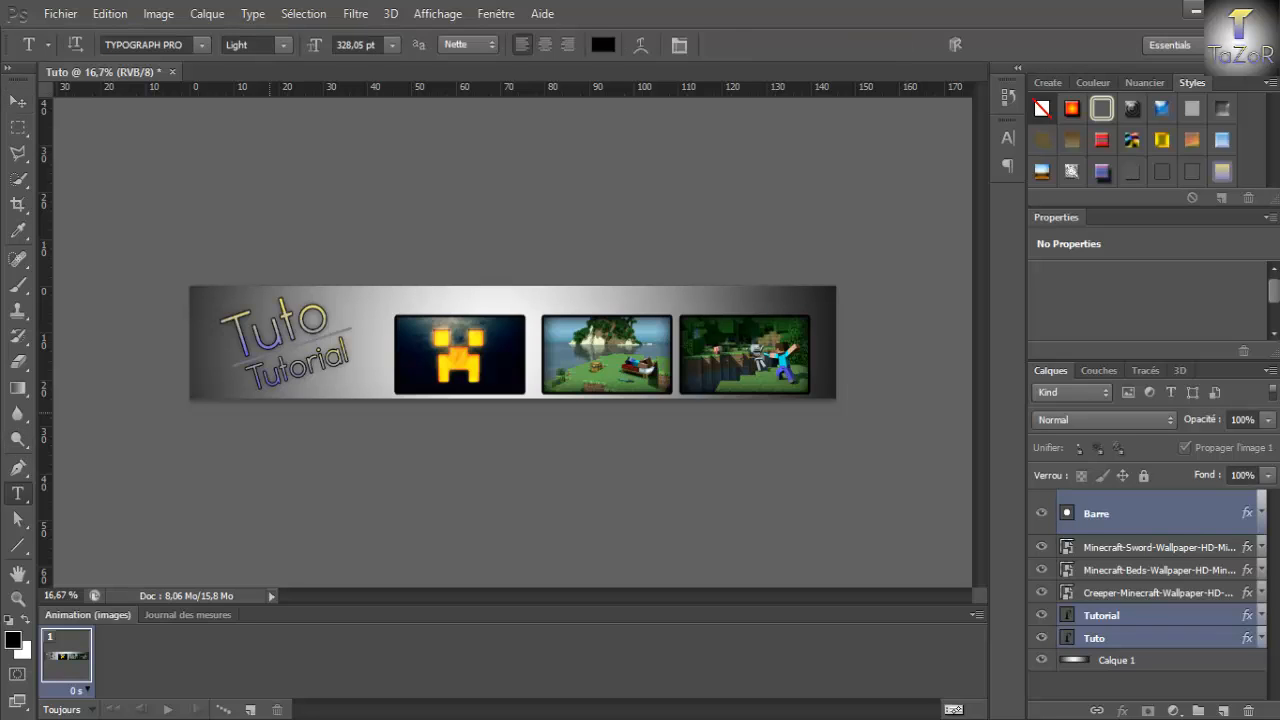
{"action": "left_click", "coordinate": [420, 302]}
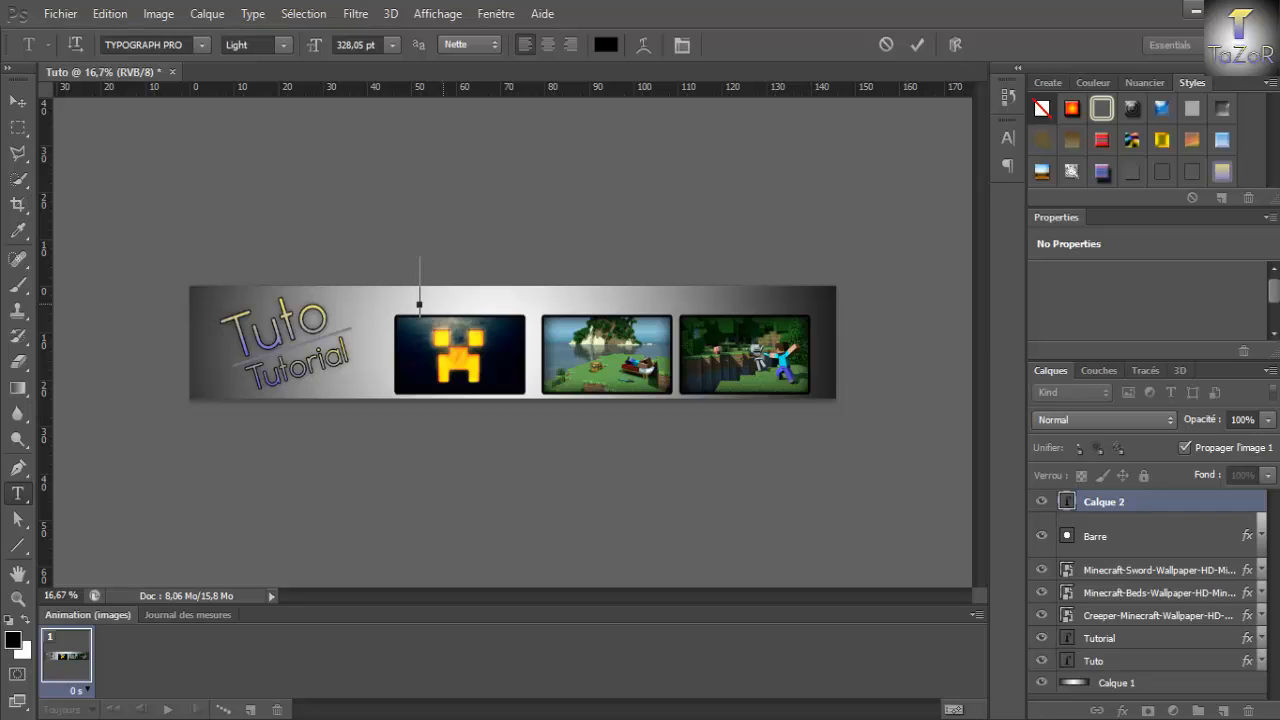
{"action": "type", "text": "Tuto"}
{"action": "key", "text": "BackSpace"}
{"action": "type", "text": "to"}
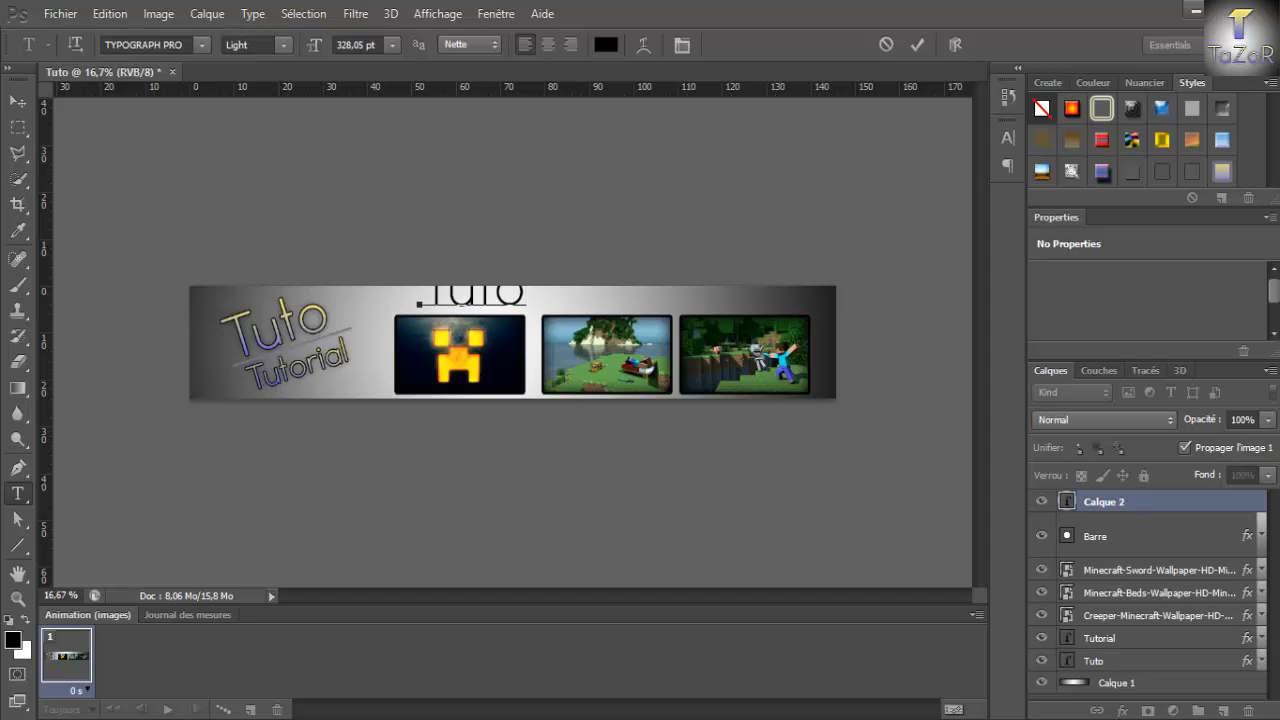
{"action": "key", "text": "ctrl+Return"}
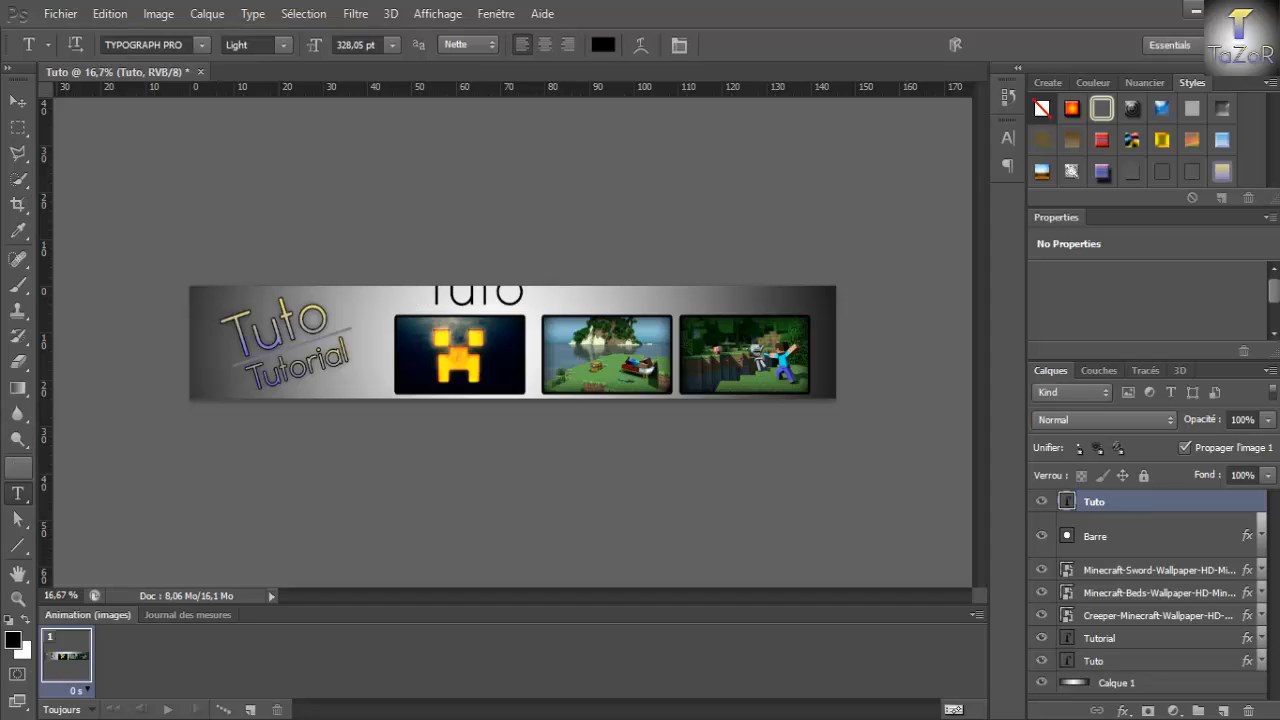
Add two more "Tuto" text layers, one above the Beds image and one above the Sword image.
{"action": "left_click", "coordinate": [567, 300]}
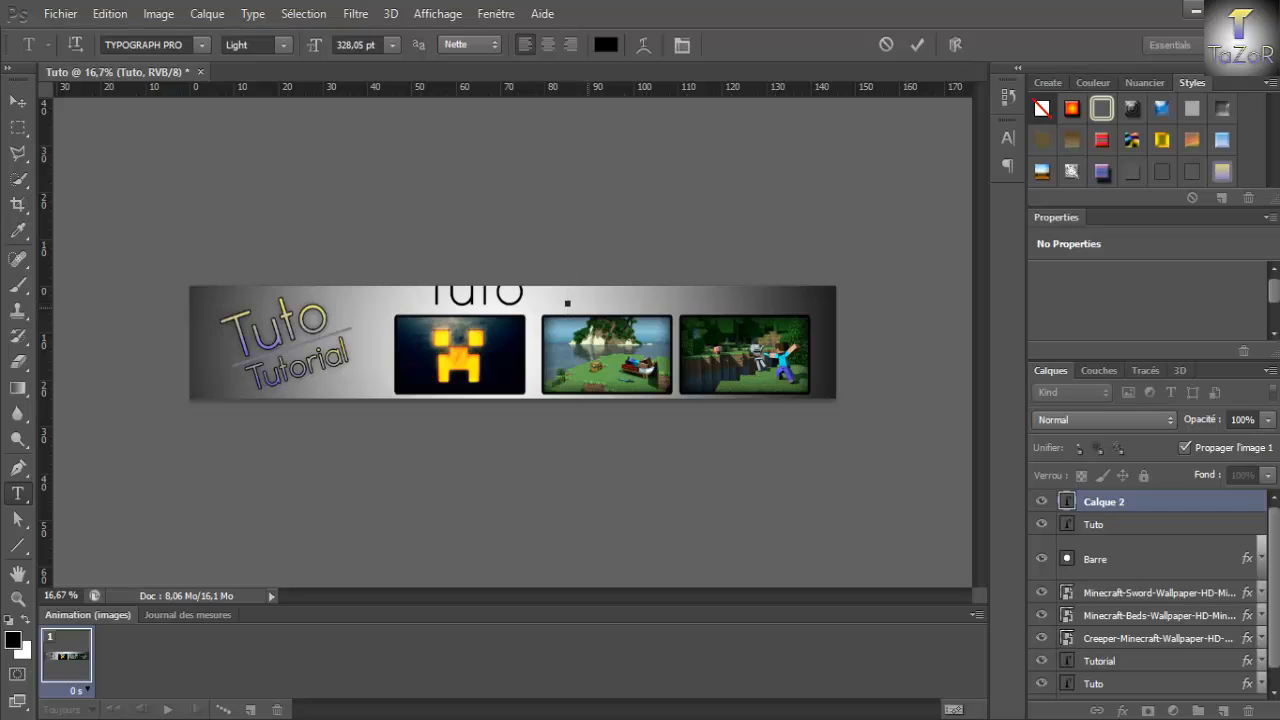
{"action": "type", "text": "Tuto"}
{"action": "key", "text": "ctrl+Return"}
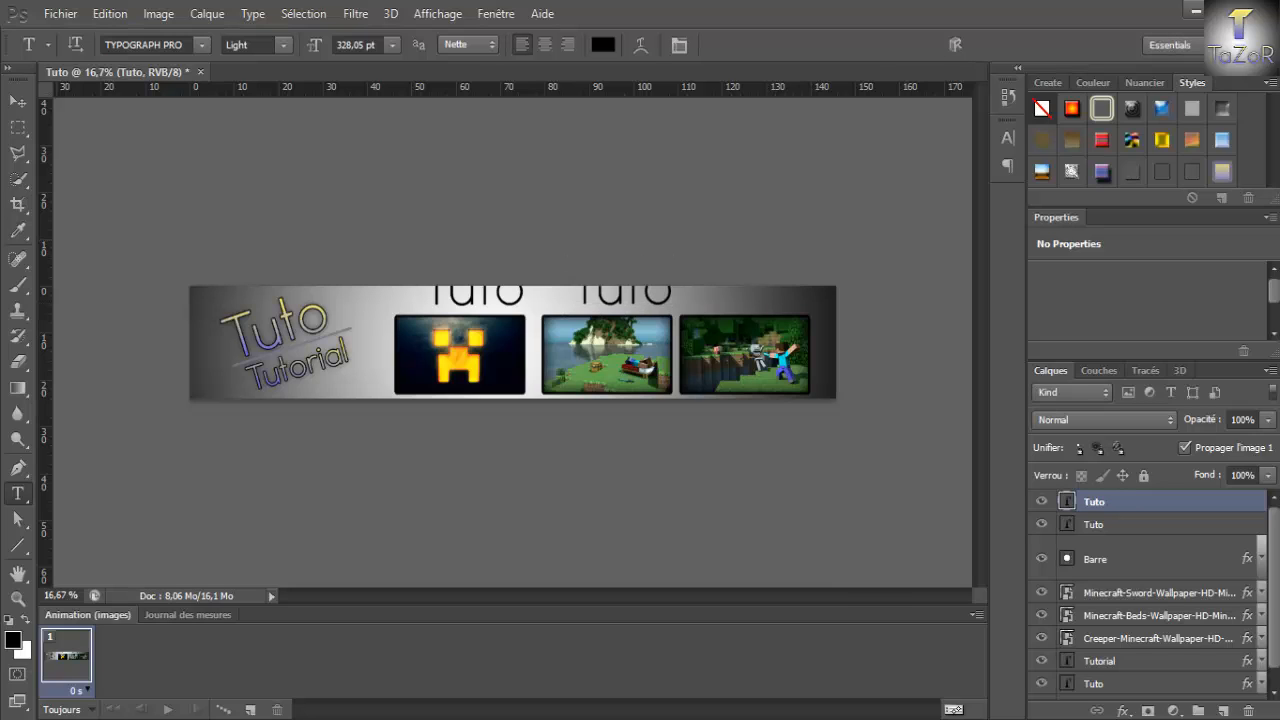
{"action": "left_click", "coordinate": [733, 296]}
{"action": "type", "text": "Tuto"}
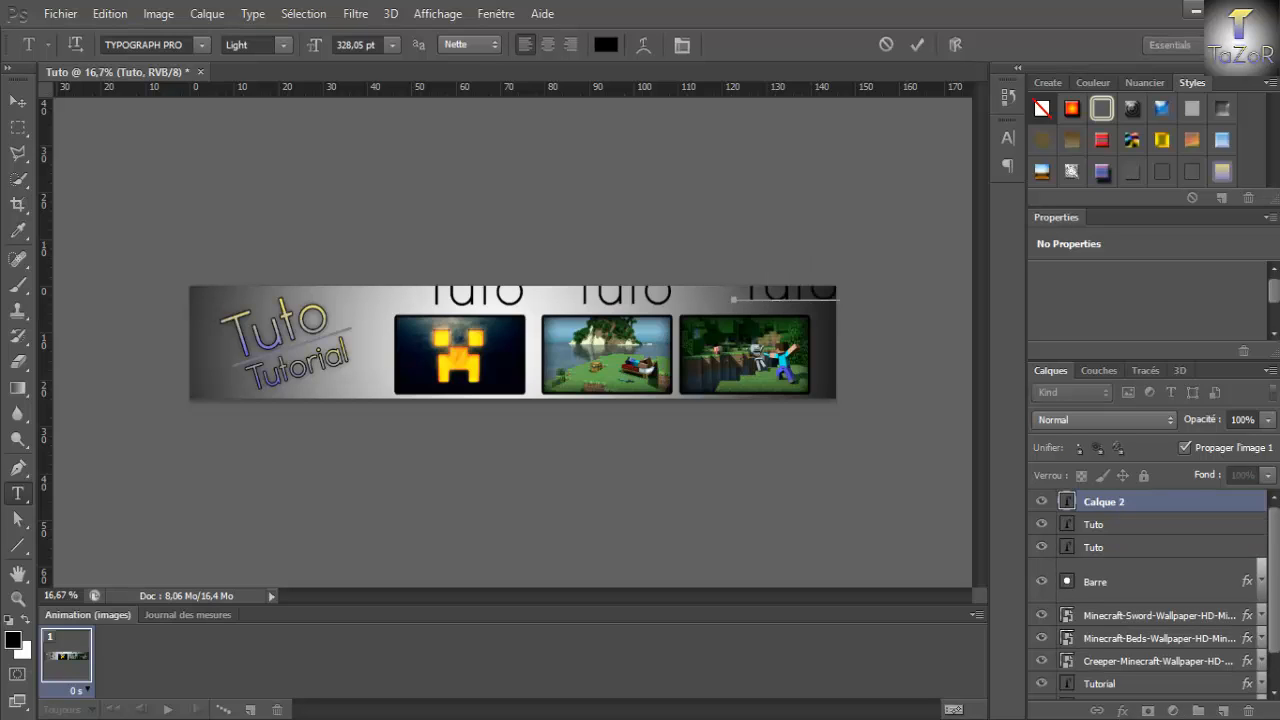
{"action": "key", "text": "ctrl+Return"}
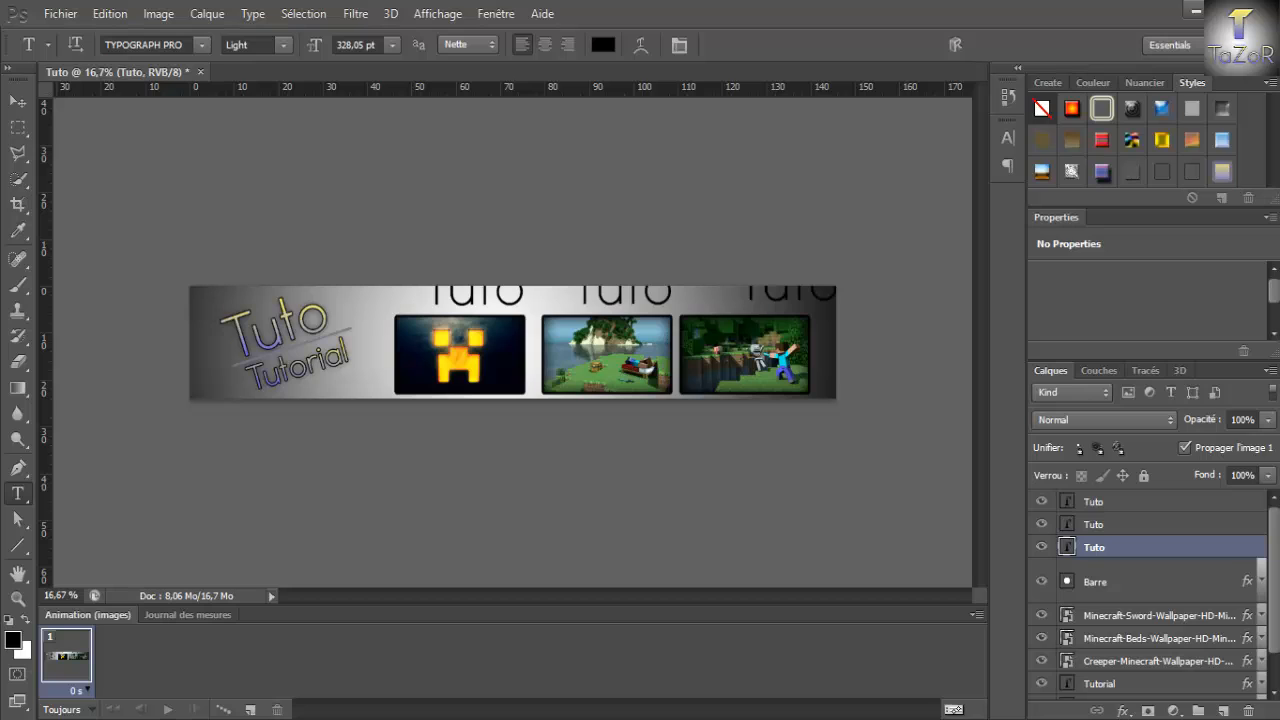
Scale the Creeper image's Tuto caption to about 79% and move it down over the image's upper edge.
{"action": "key", "text": "ctrl+t"}
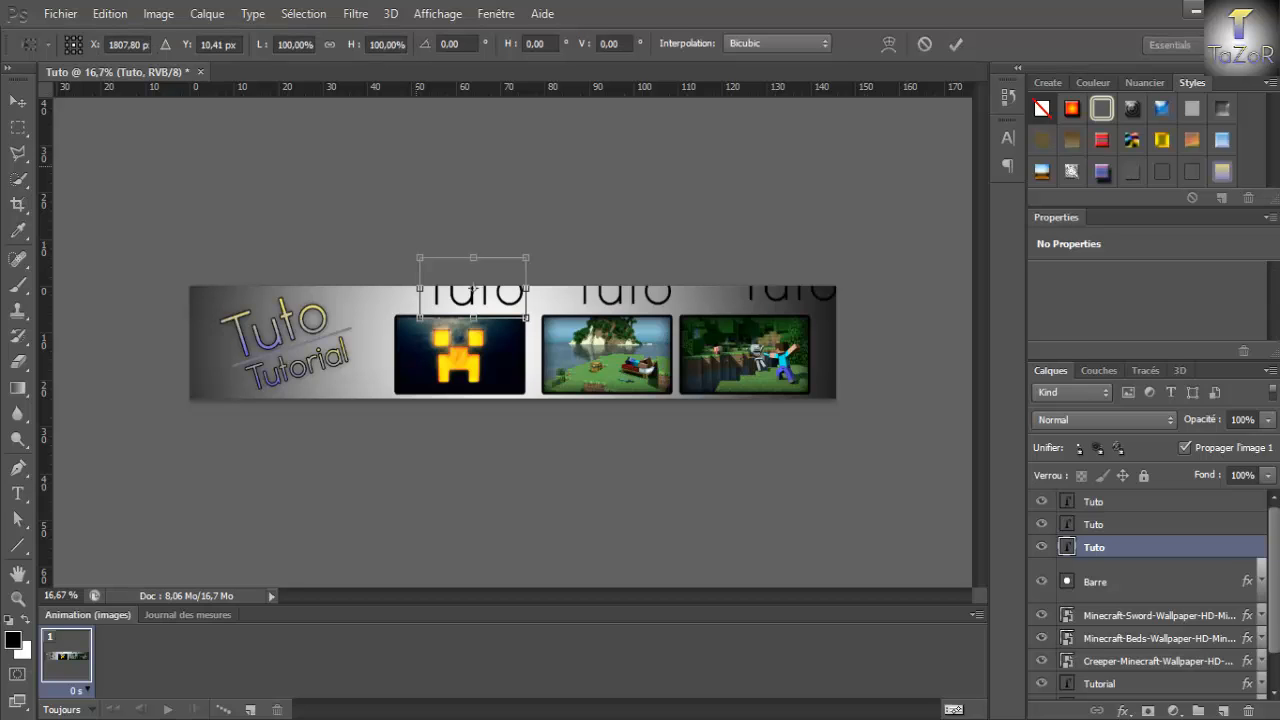
{"action": "left_click_drag", "start_coordinate": [473, 287], "coordinate": [460, 332]}
{"action": "left_click_drag", "start_coordinate": [513, 298], "coordinate": [487, 352]}
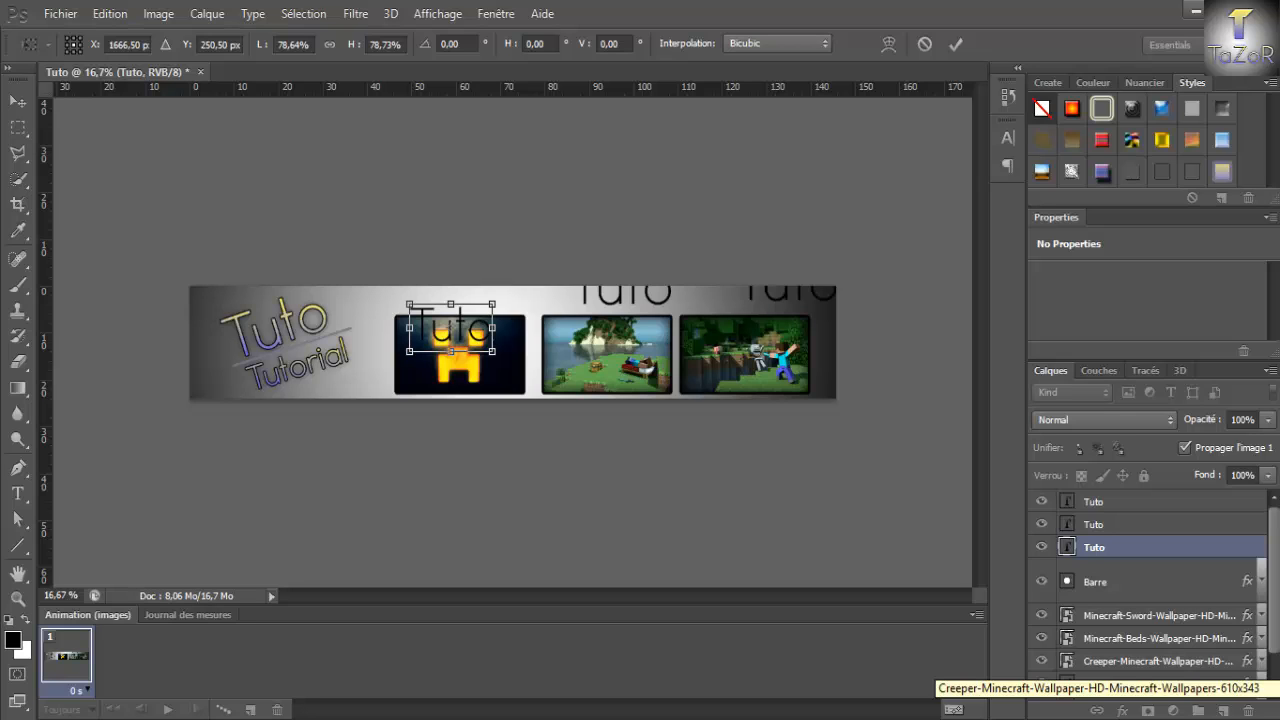
{"action": "key", "text": "Return"}
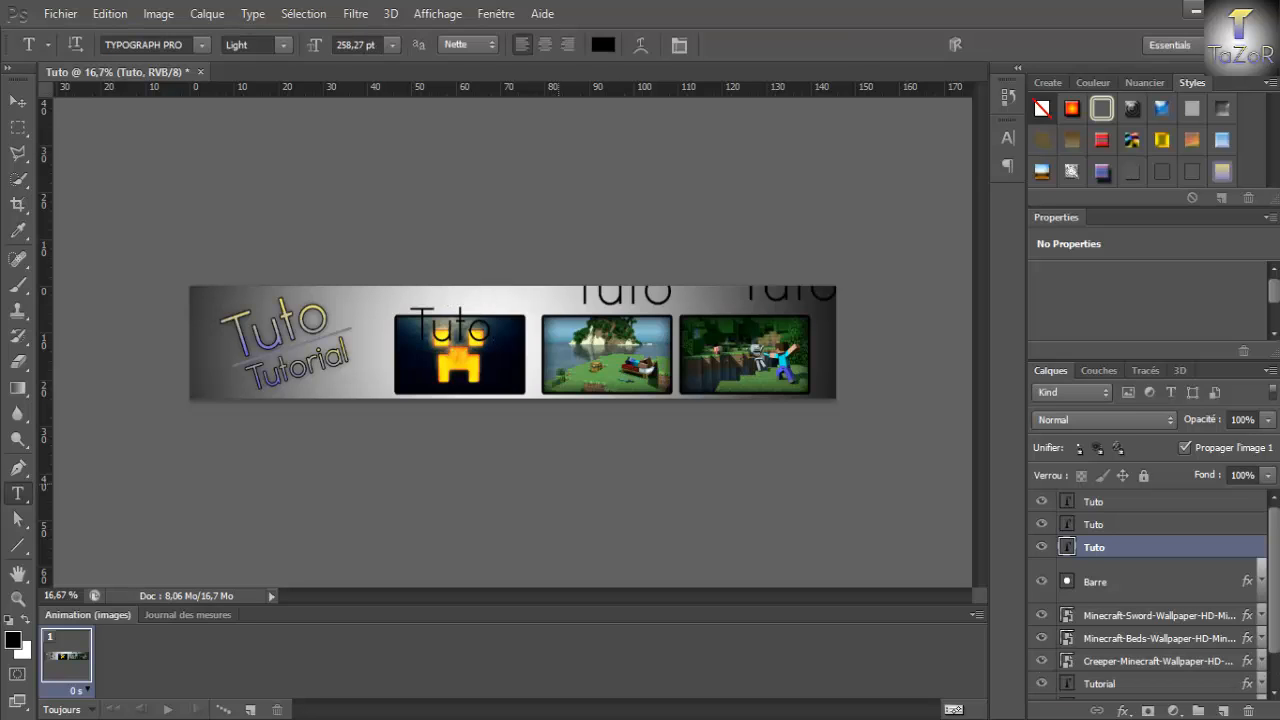
Move the Creeper image slightly down to make more room above it.
{"action": "left_click", "coordinate": [1158, 661]}
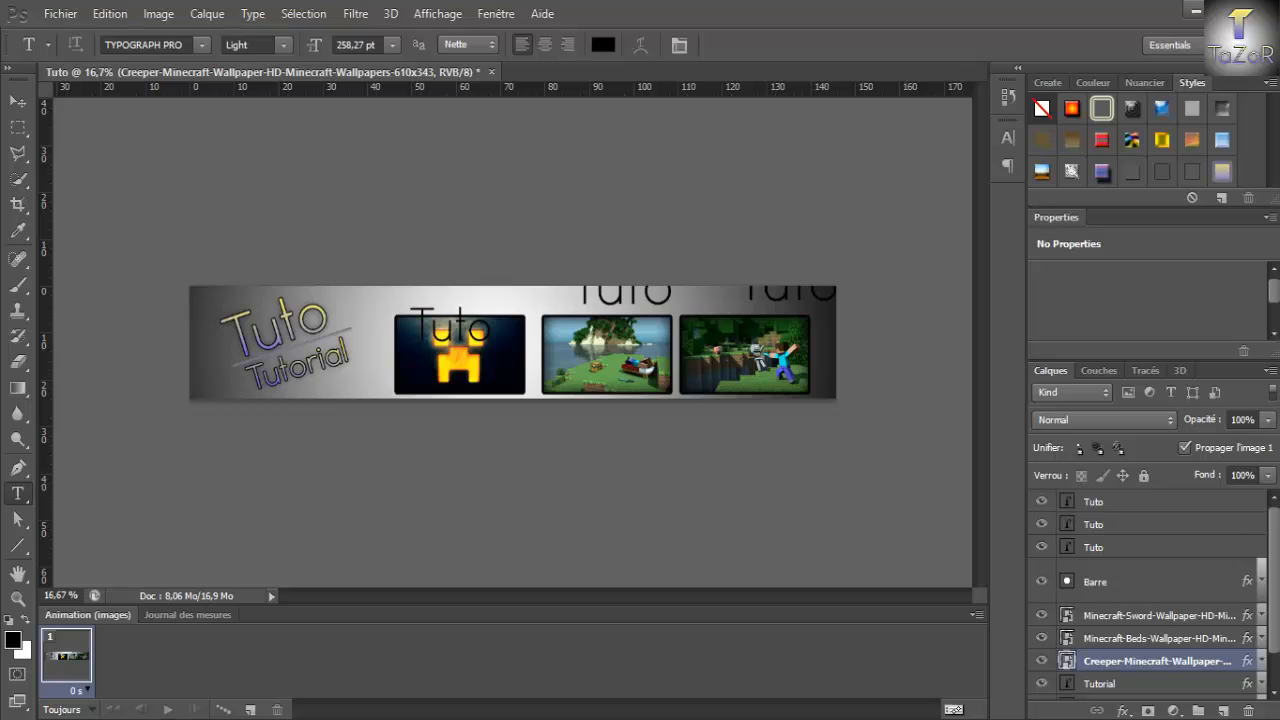
{"action": "key", "text": "ctrl+t"}
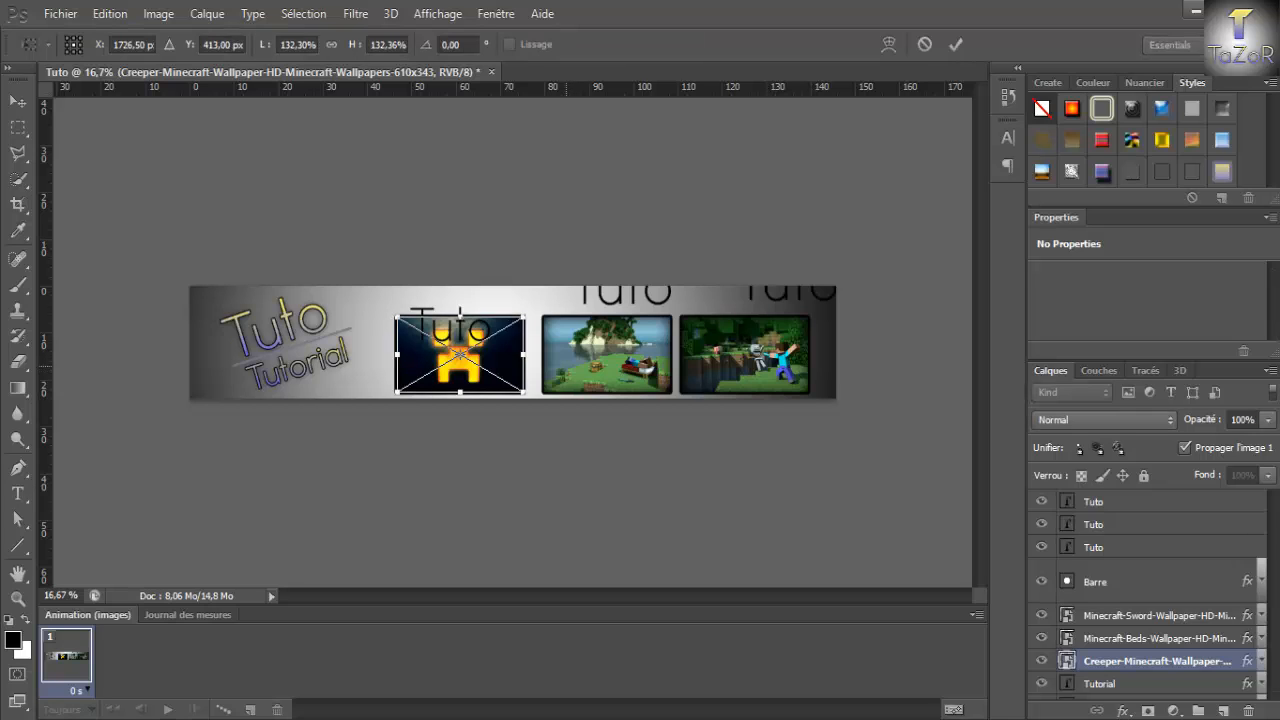
{"action": "left_click_drag", "start_coordinate": [500, 355], "coordinate": [499, 358]}
{"action": "key", "text": "t"}
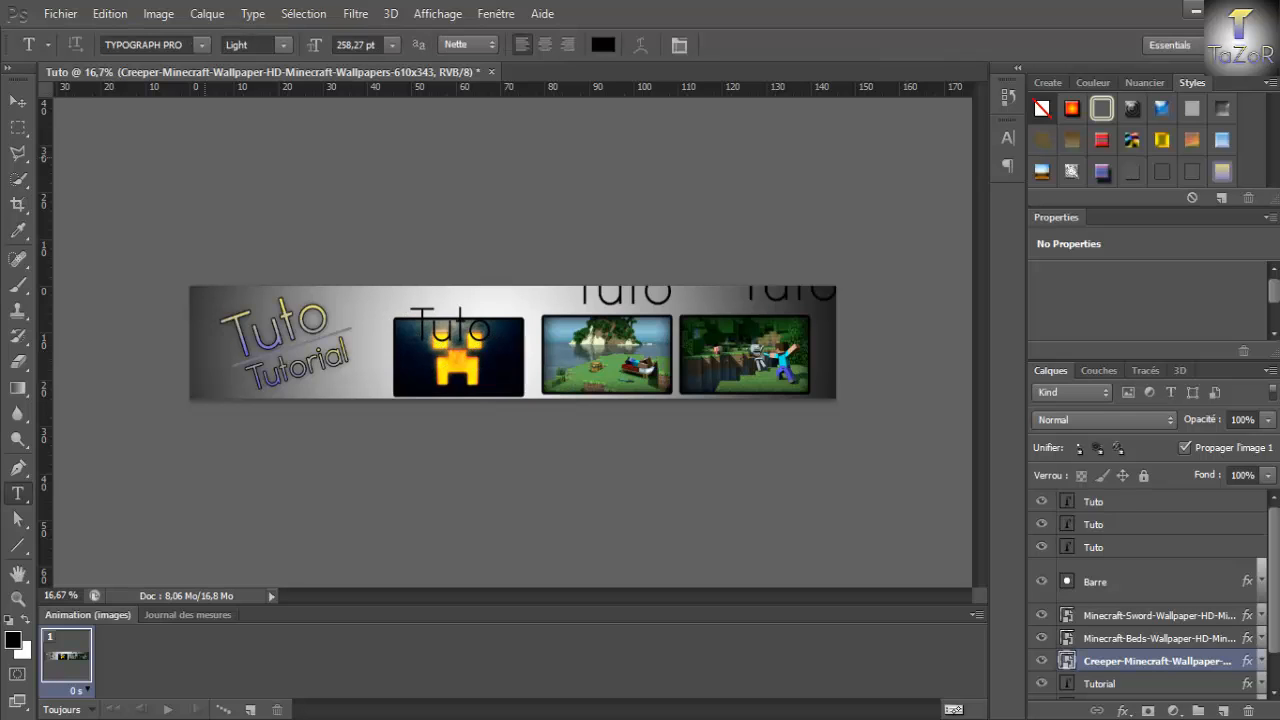
Move the Beds and Sword images slightly left, lining the Beds image up with the Creeper image and keeping small gaps between the images.
{"action": "key", "text": "v"}
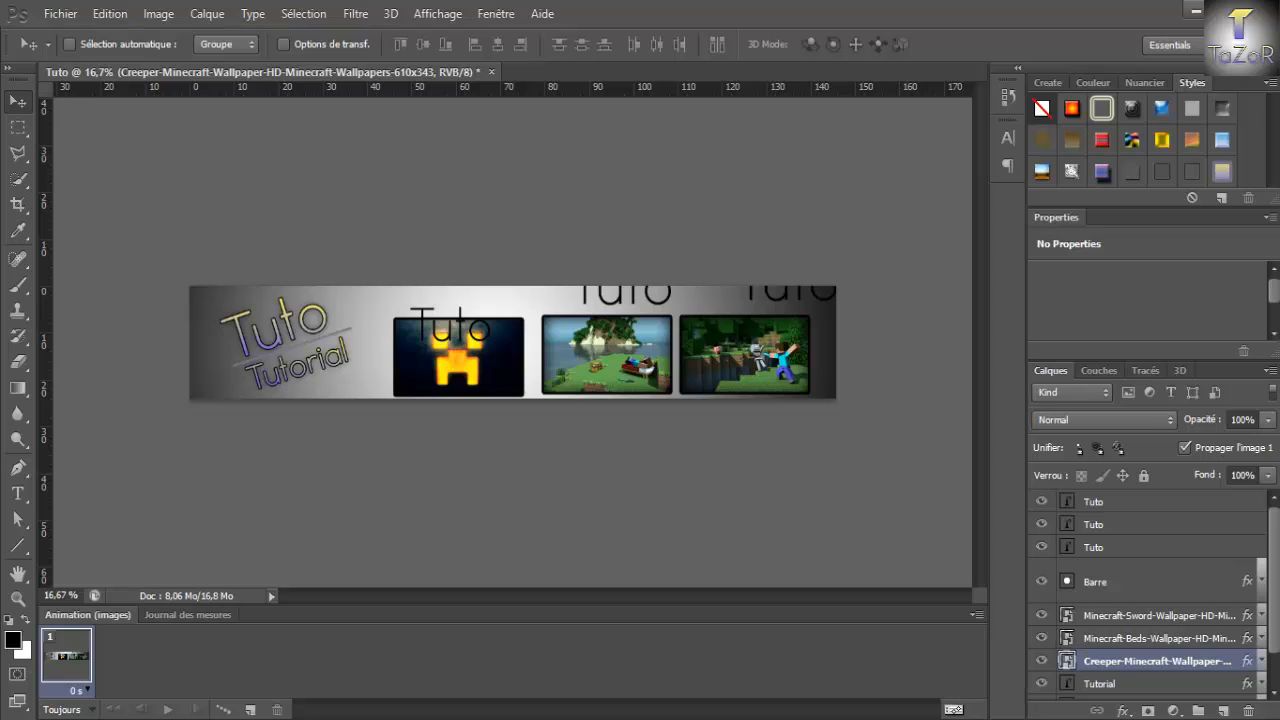
{"action": "left_click", "coordinate": [1158, 638]}
{"action": "left_click_drag", "start_coordinate": [667, 368], "coordinate": [655, 368]}
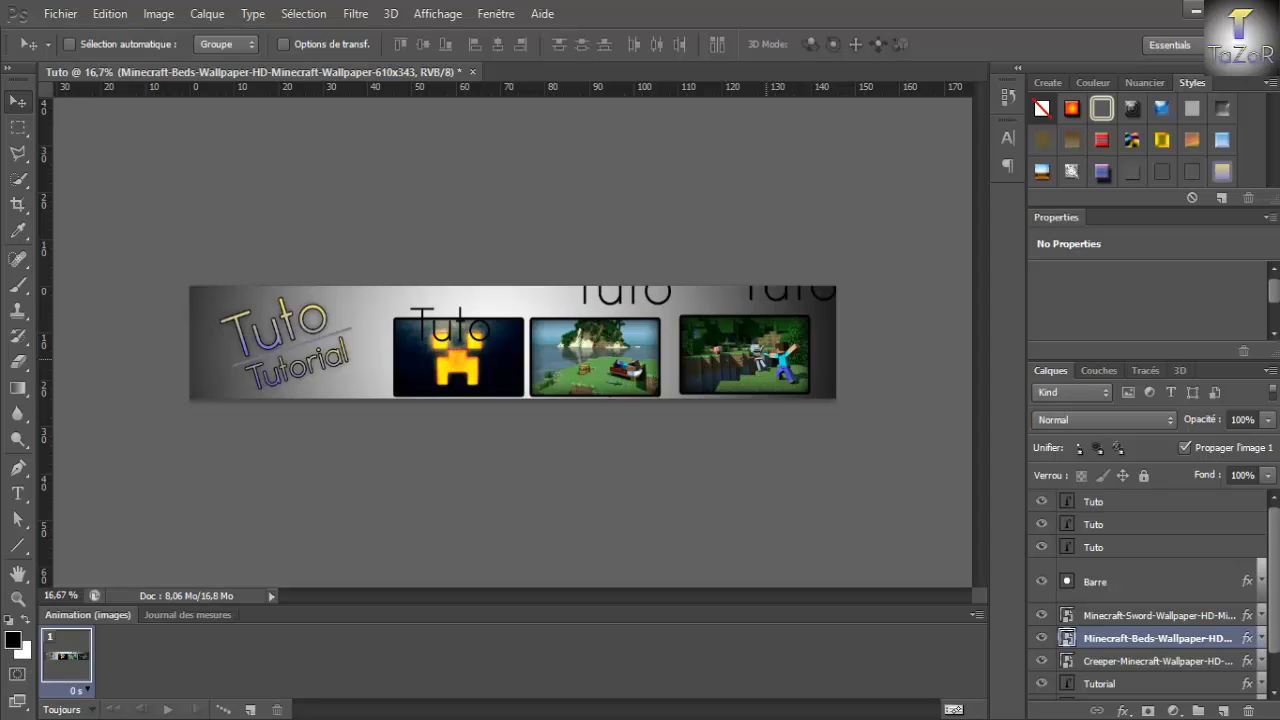
{"action": "left_click", "coordinate": [1158, 615]}
{"action": "left_click_drag", "start_coordinate": [750, 362], "coordinate": [737, 363]}
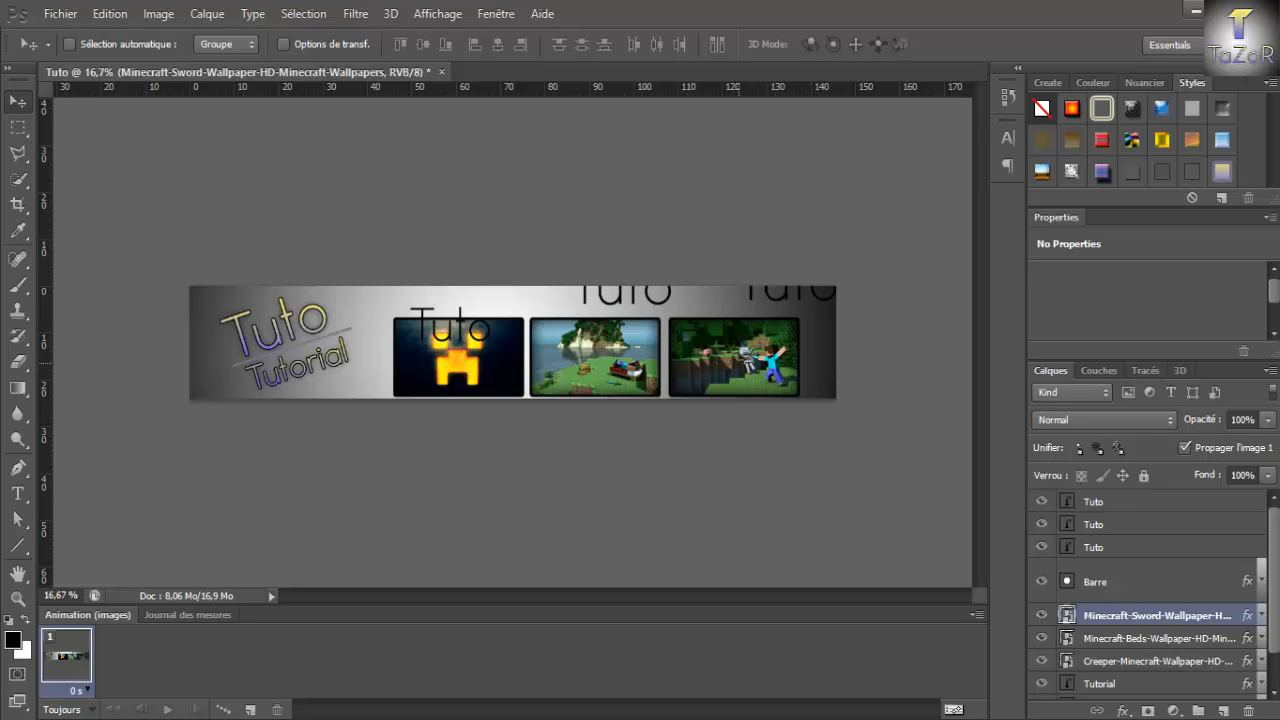
Move the Creeper image's Tuto caption up above the image and shrink it to fit inside the banner's top strip.
{"action": "left_click", "coordinate": [1150, 547]}
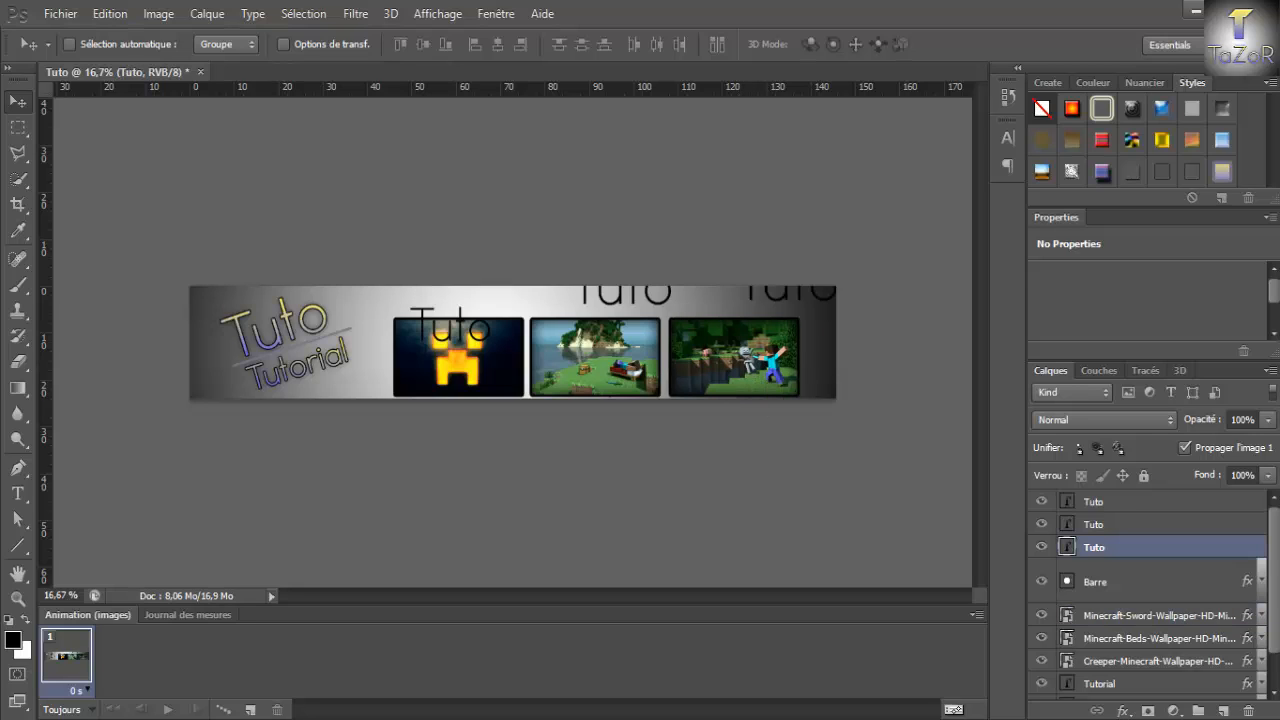
{"action": "left_click_drag", "start_coordinate": [504, 327], "coordinate": [512, 305]}
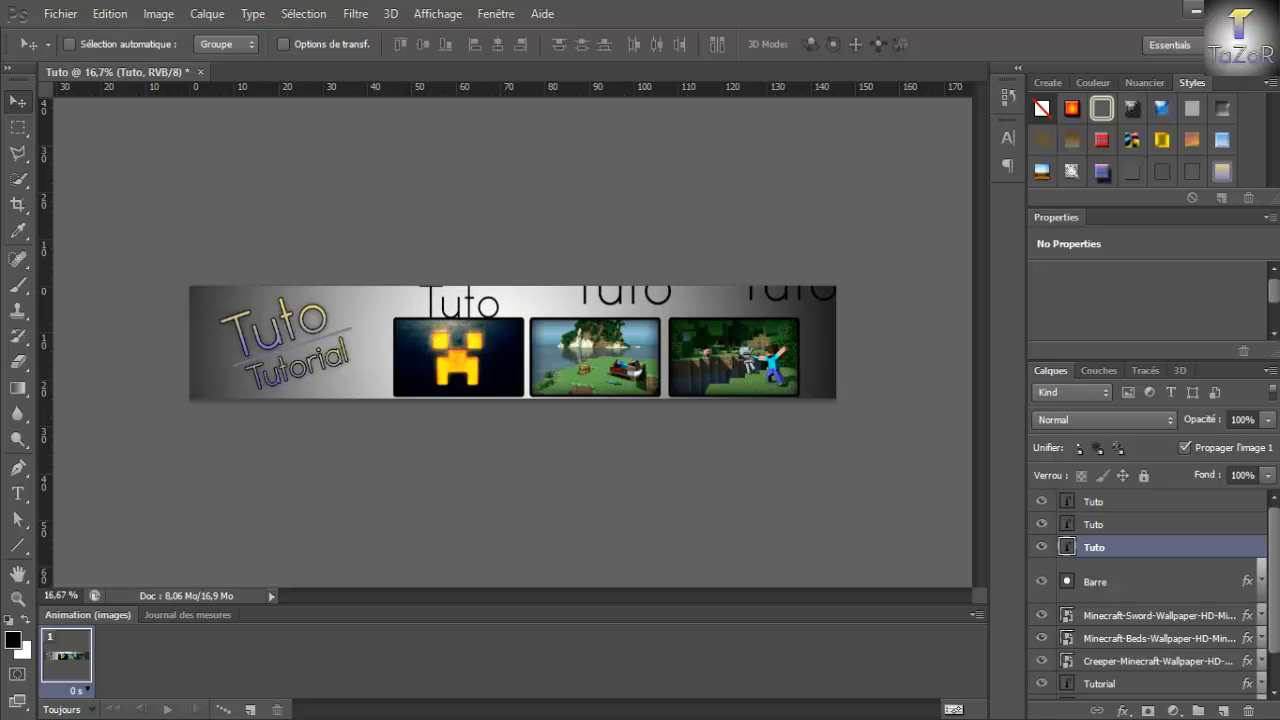
{"action": "key", "text": "ctrl+t"}
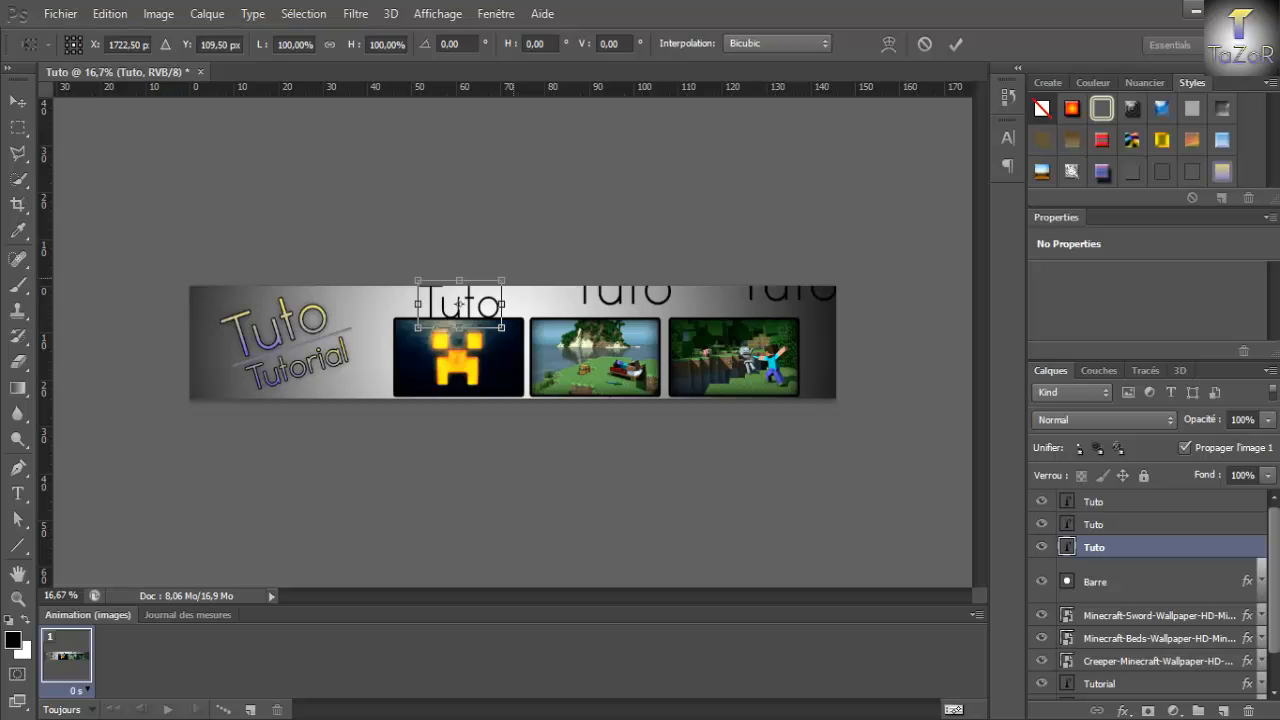
{"action": "left_click_drag", "start_coordinate": [501, 281], "coordinate": [487, 326]}
{"action": "key", "text": "Return"}
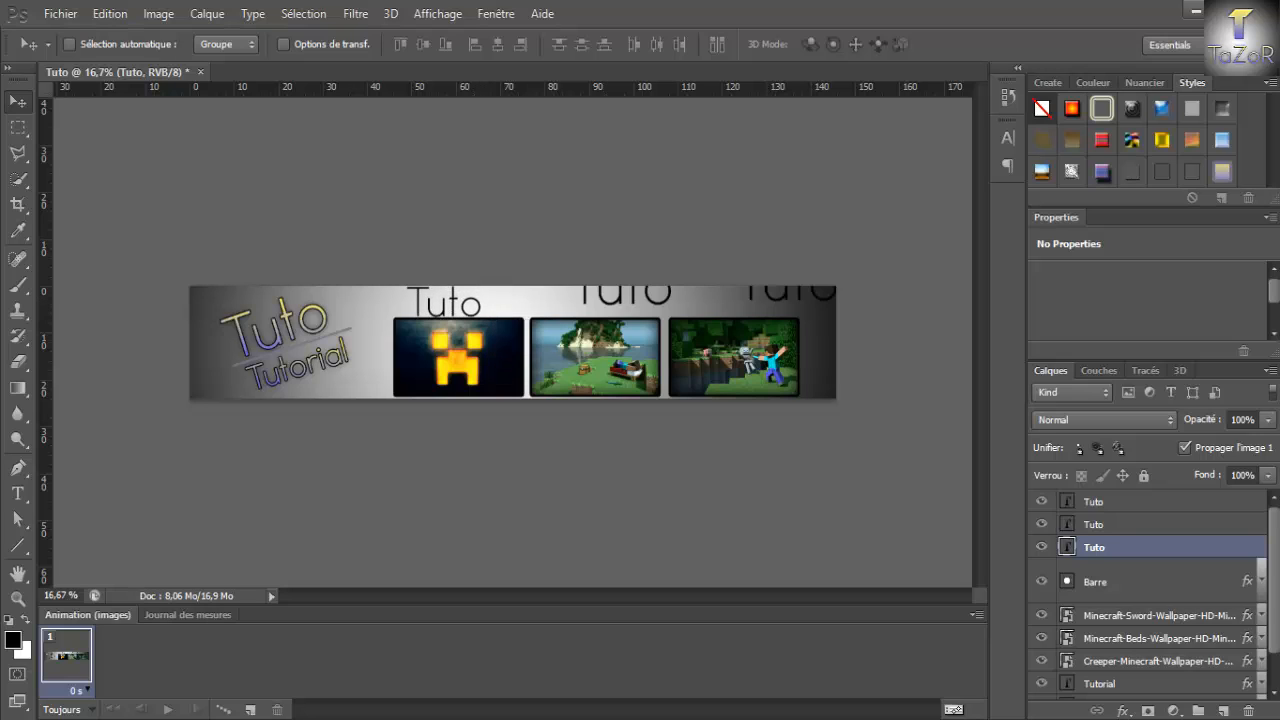
Scale the Beds image's Tuto caption to about 71% and place it above the image's left part.
{"action": "left_click", "coordinate": [1120, 524]}
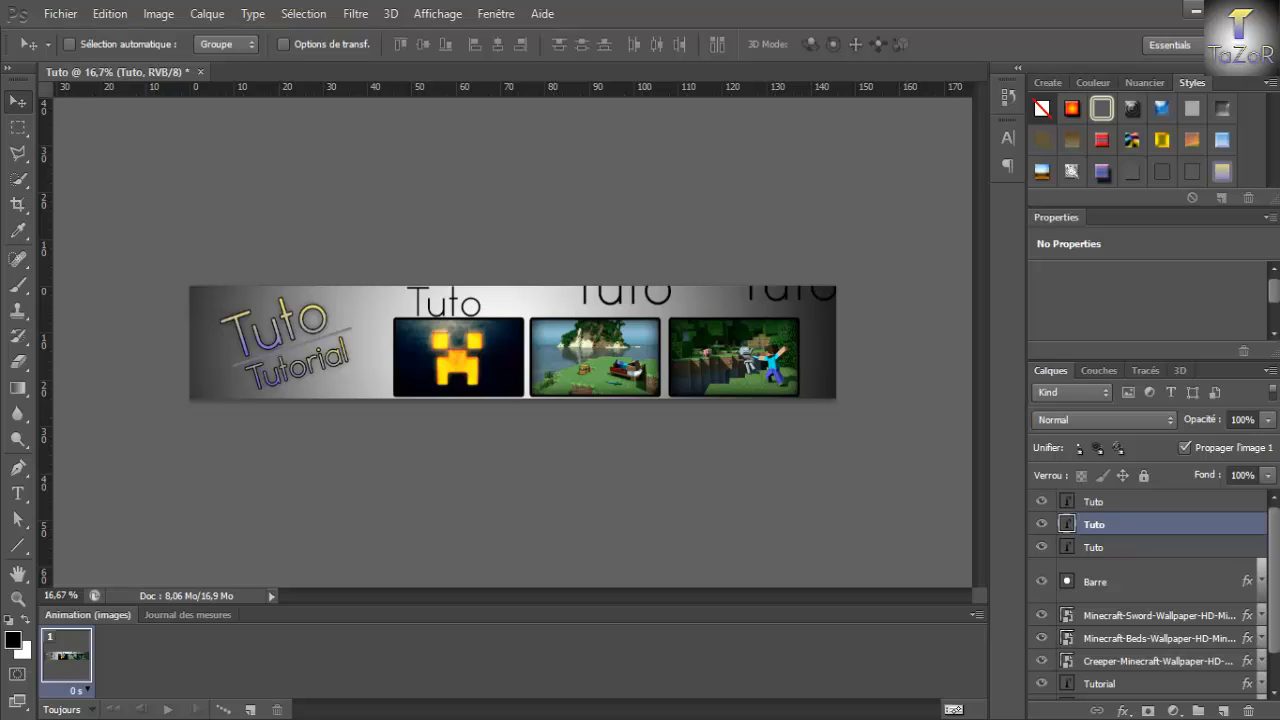
{"action": "key", "text": "ctrl+t"}
{"action": "left_click_drag", "start_coordinate": [674, 257], "coordinate": [608, 319]}
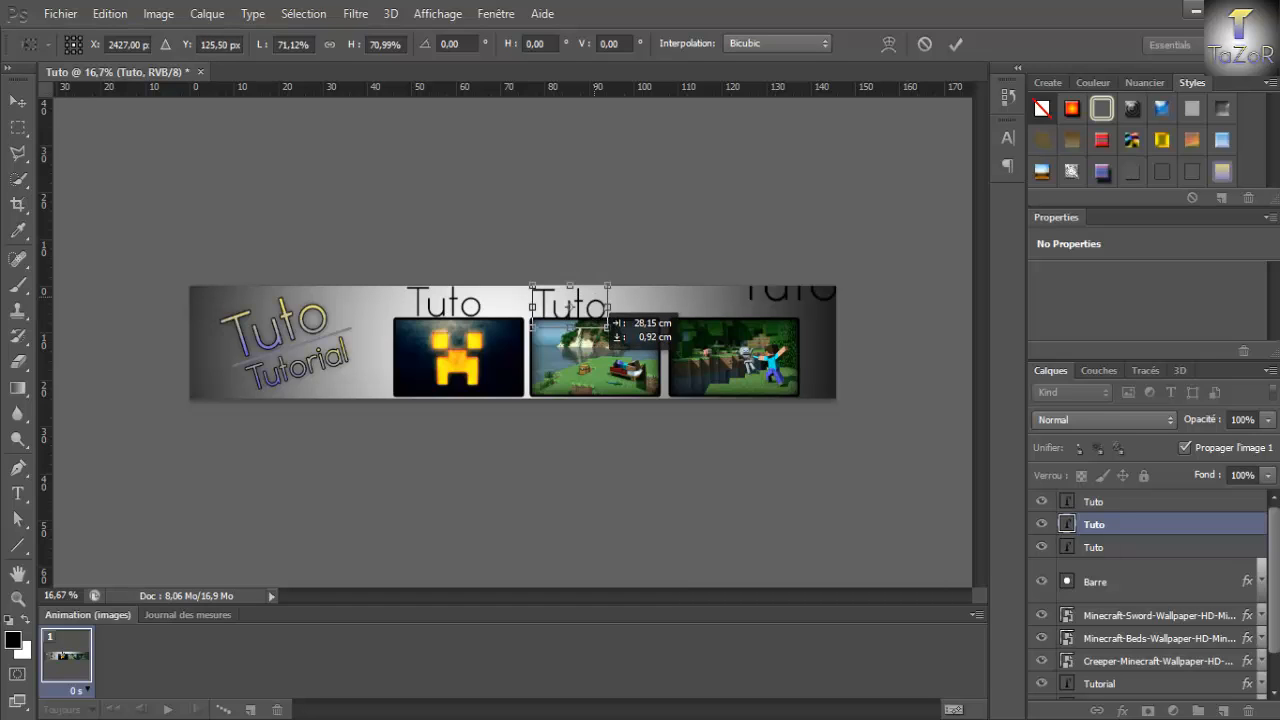
{"action": "mouse_move", "coordinate": [608, 320]}
{"action": "left_mouse_down"}
{"action": "mouse_move", "coordinate": [606, 288]}
{"action": "mouse_move", "coordinate": [605, 318]}
{"action": "left_mouse_up"}
{"action": "key", "text": "Return"}
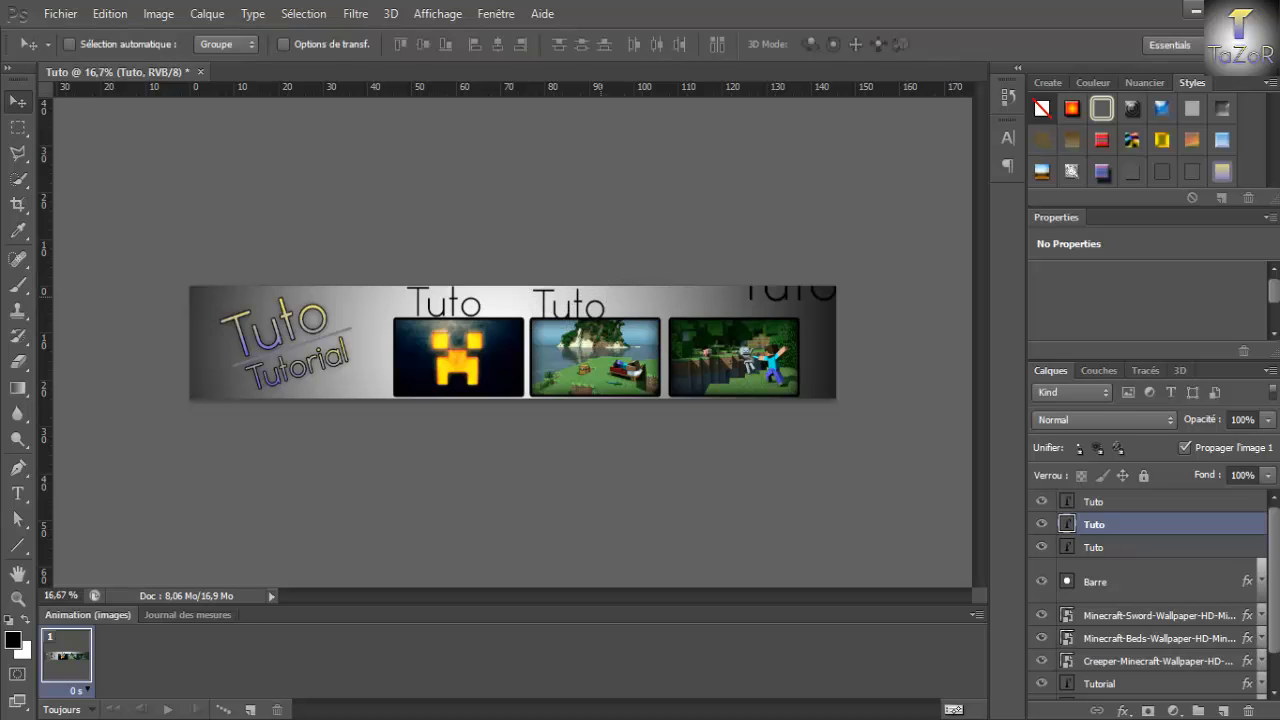
Scale the Sword image's Tuto caption to about 76% width and 63% height and place it above the image's left part.
{"action": "left_click", "coordinate": [1124, 502]}
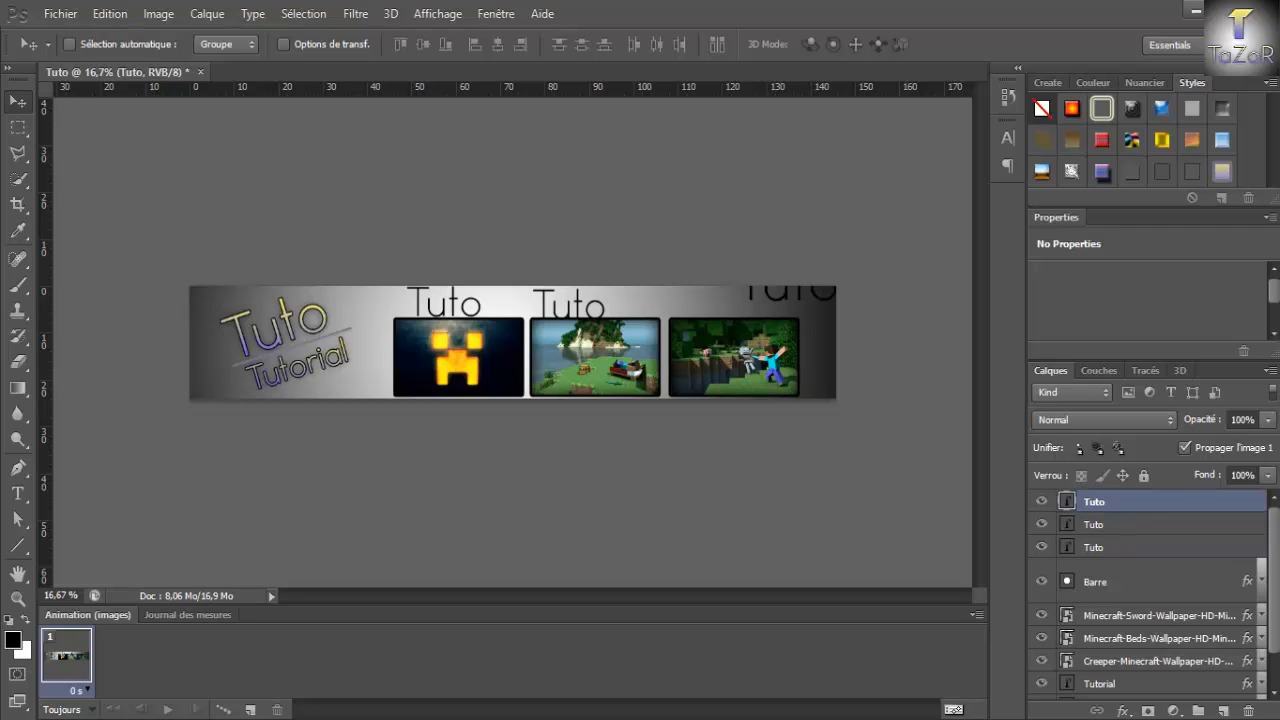
{"action": "key", "text": "ctrl+t"}
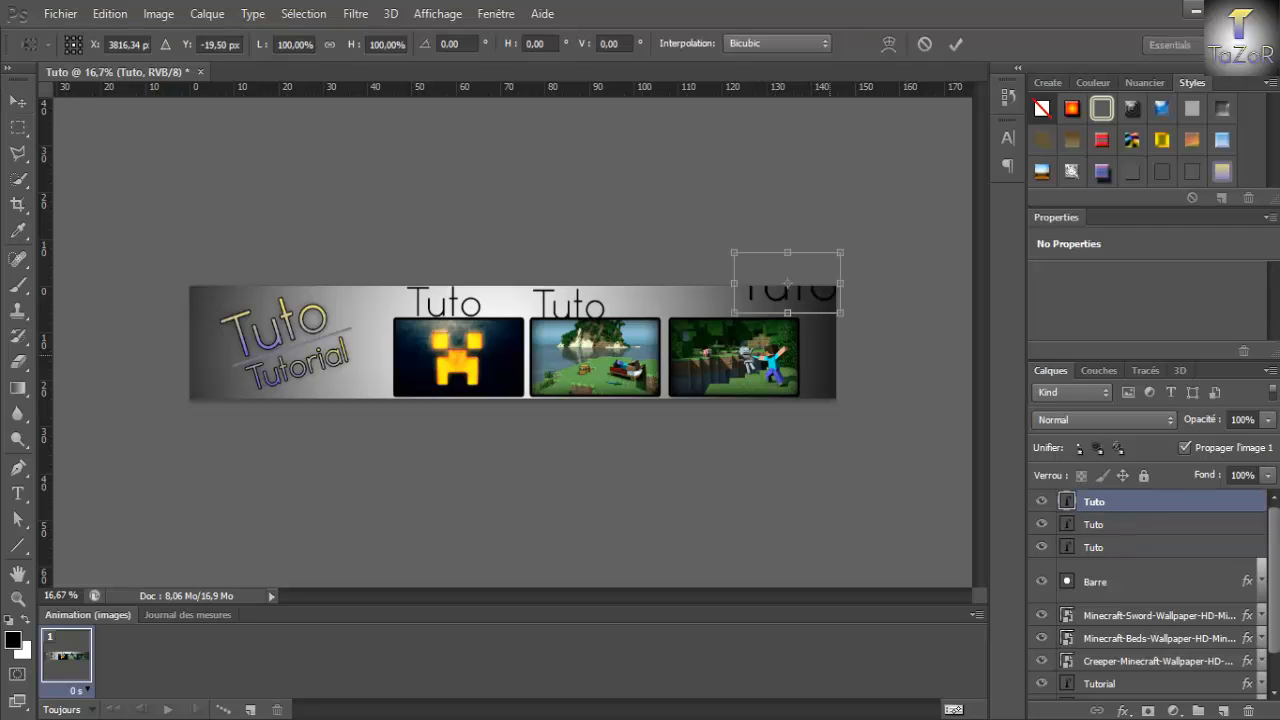
{"action": "left_click_drag", "start_coordinate": [788, 283], "coordinate": [710, 304]}
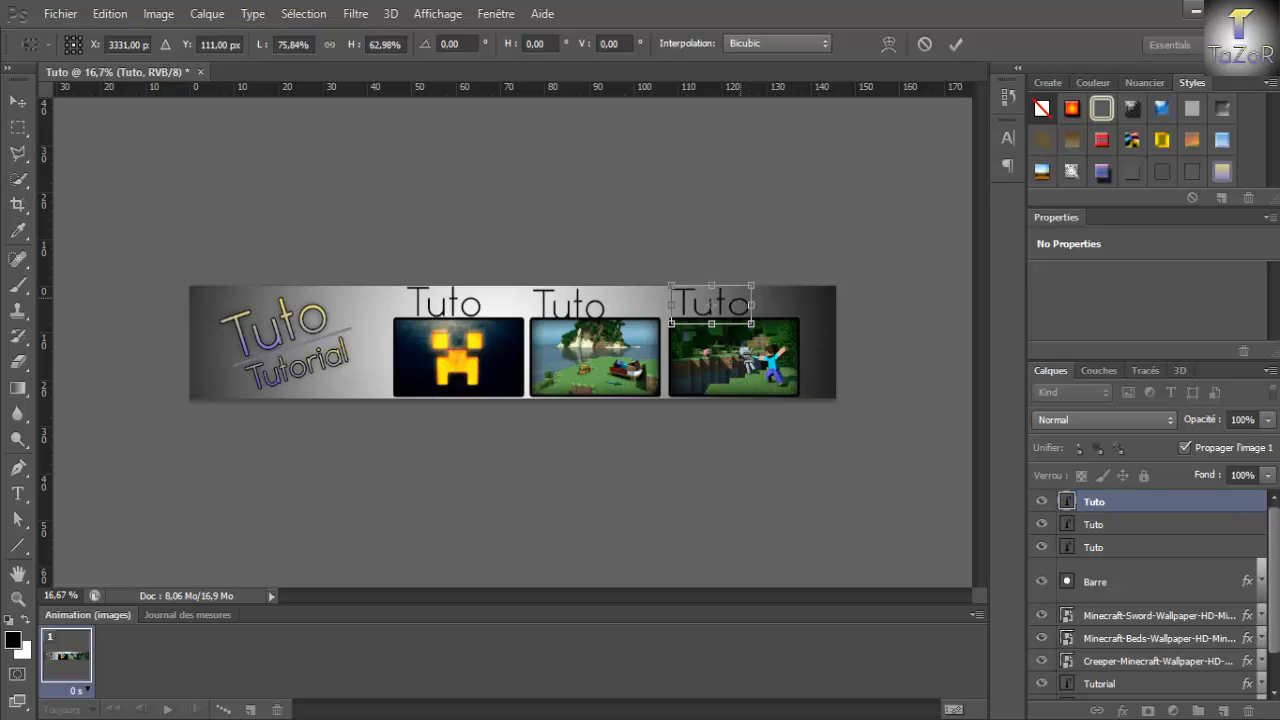
{"action": "key", "text": "Return"}
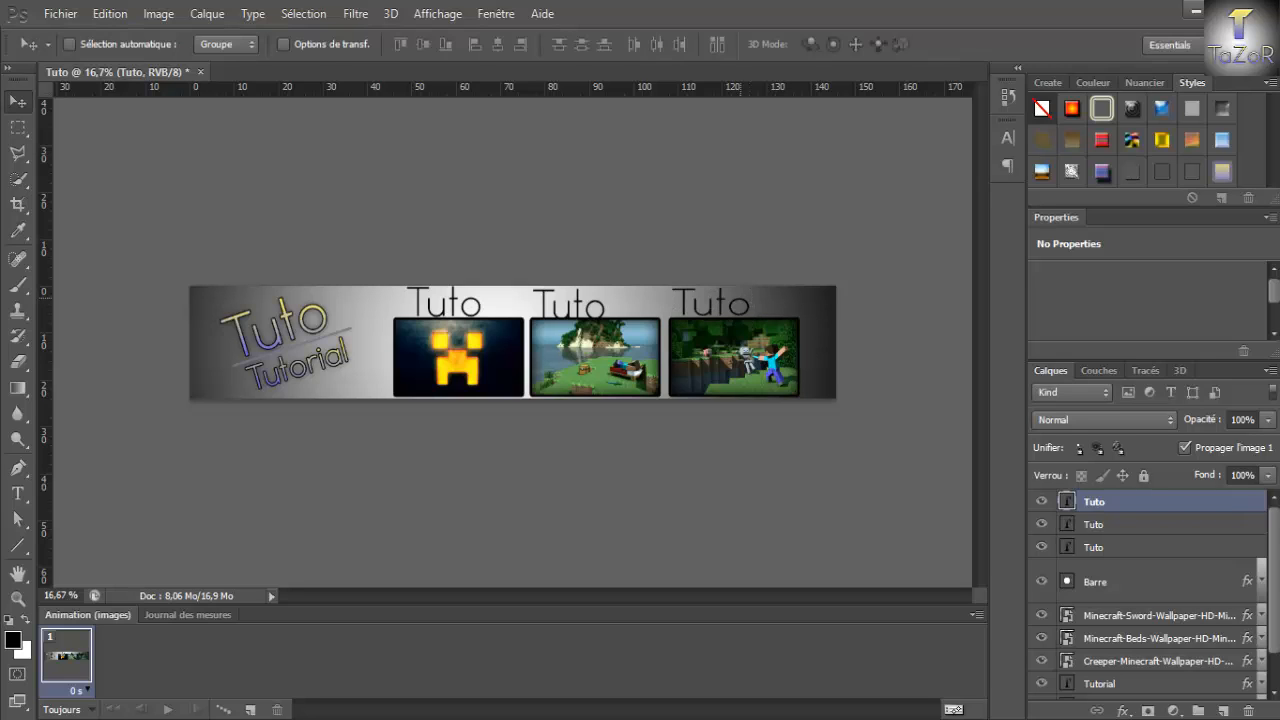
Shift the Creeper image's Tuto caption about 2.15 cm left so it lines up with the image's left edge.
{"action": "left_click", "coordinate": [1140, 547]}
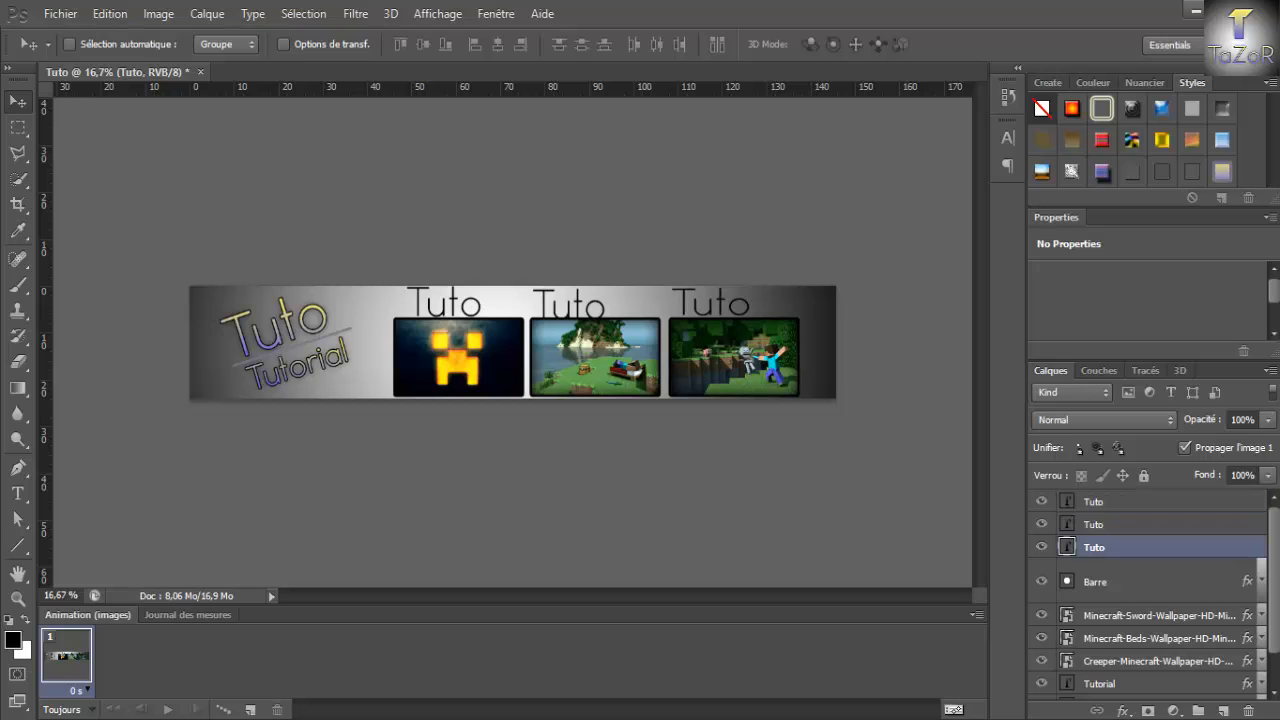
{"action": "key", "text": "ctrl+t"}
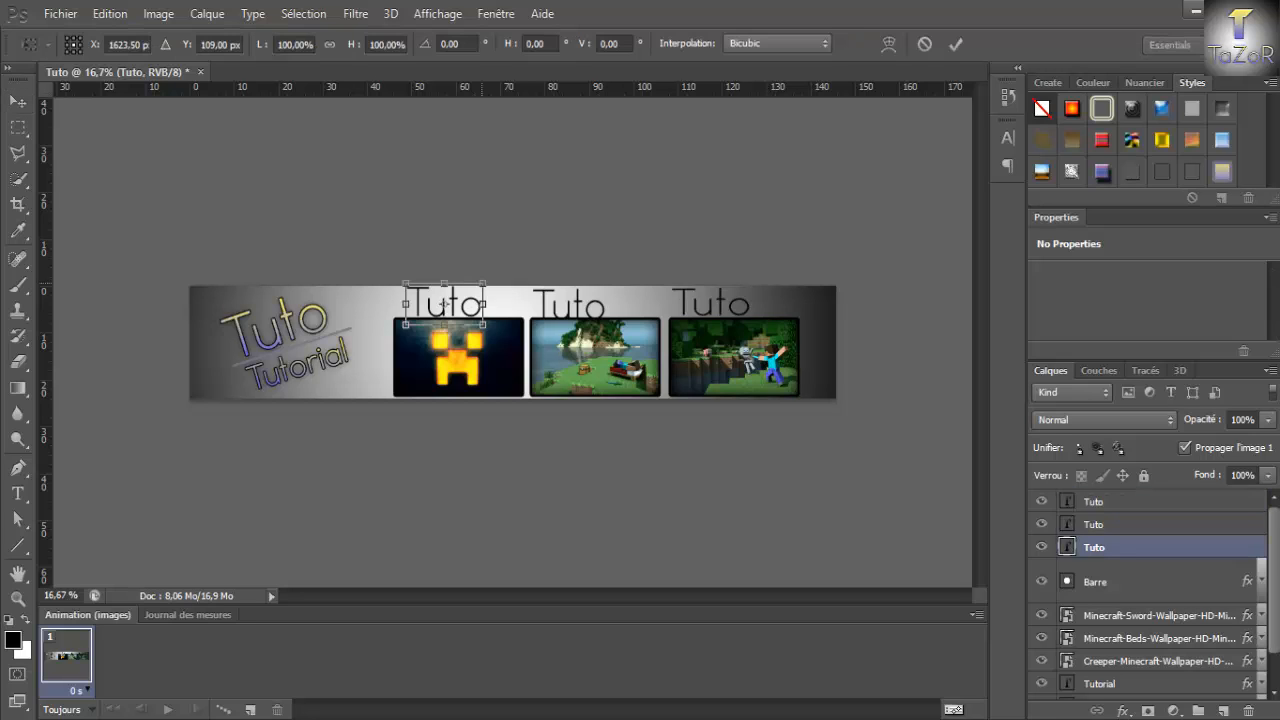
{"action": "left_click_drag", "start_coordinate": [444, 302], "coordinate": [435, 304]}
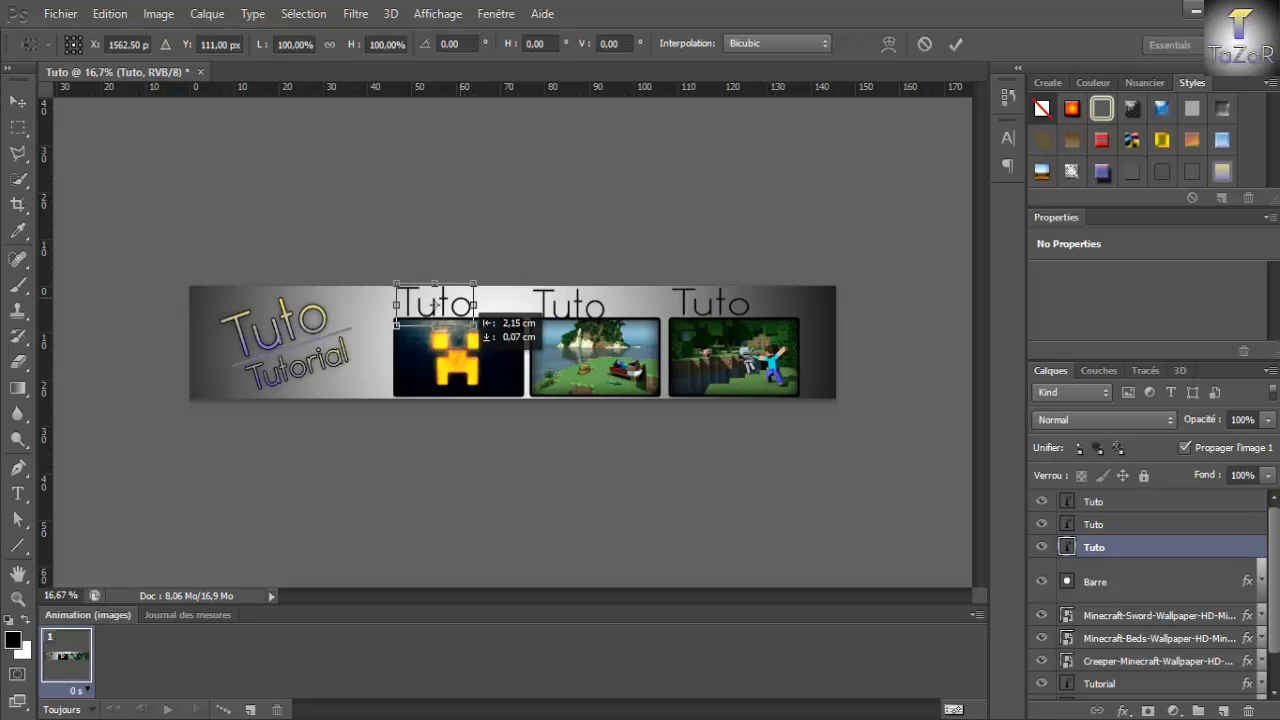
{"action": "key", "text": "Return"}
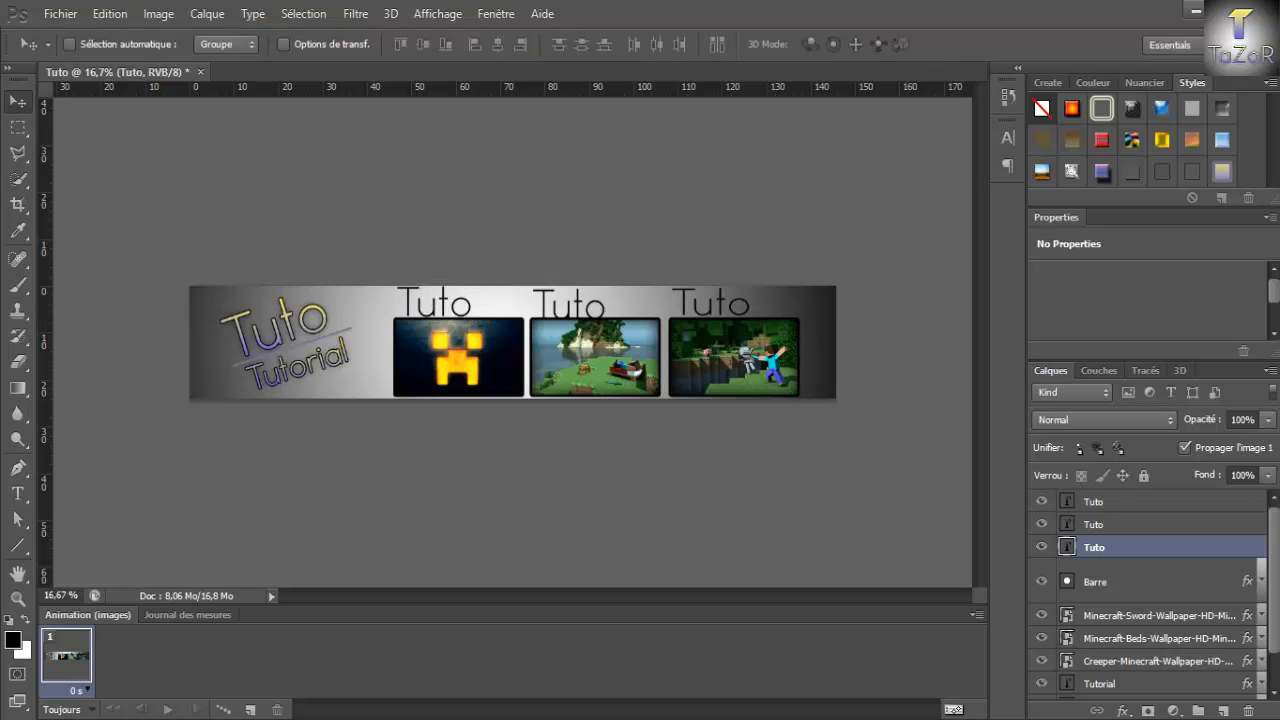
Stretch the Beds image's Tuto caption horizontally to about 104% width.
{"action": "left_click", "coordinate": [1124, 525]}
{"action": "key", "text": "ctrl+t"}
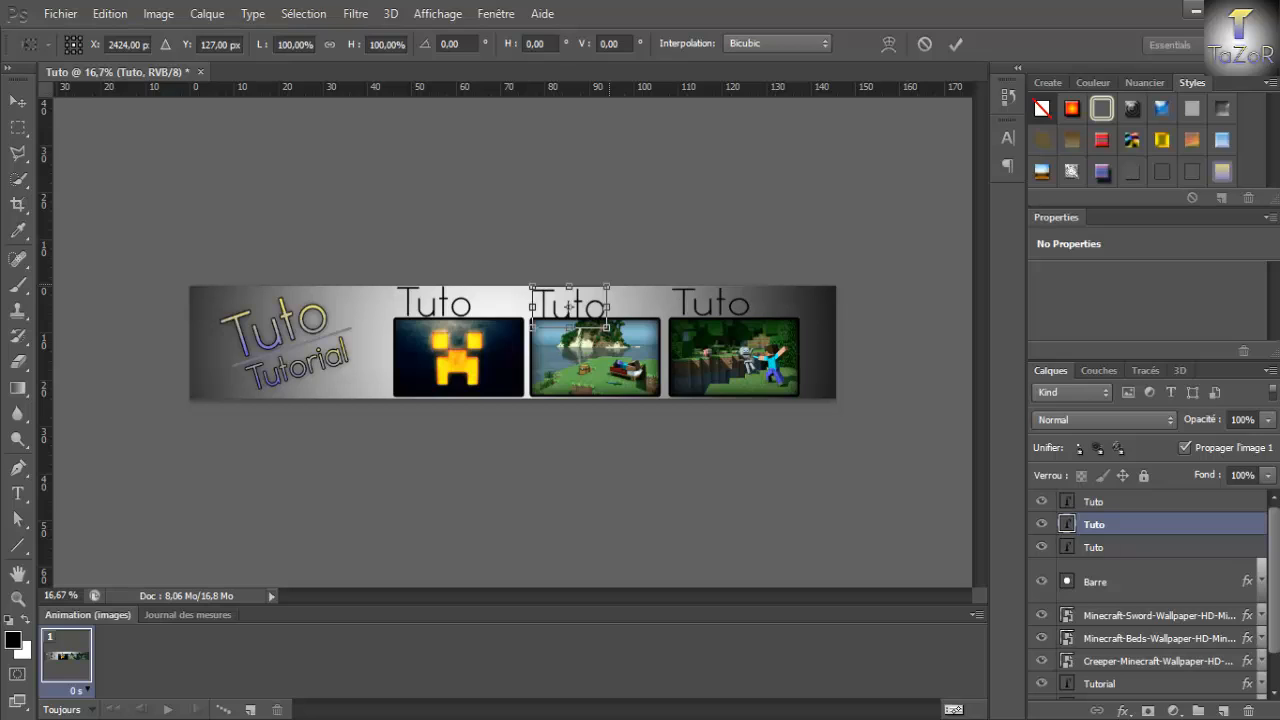
{"action": "mouse_move", "coordinate": [607, 306]}
{"action": "left_mouse_down"}
{"action": "mouse_move", "coordinate": [621, 306]}
{"action": "mouse_move", "coordinate": [609, 306]}
{"action": "left_mouse_up"}
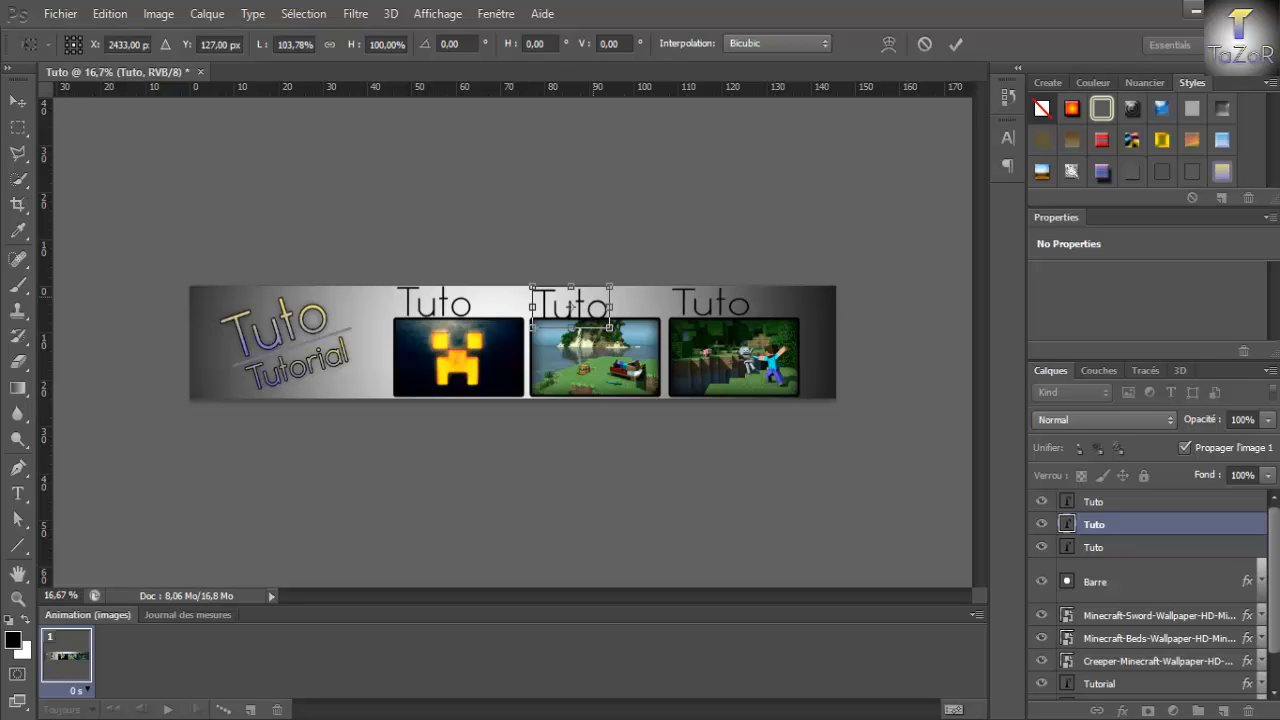
{"action": "key", "text": "Return"}
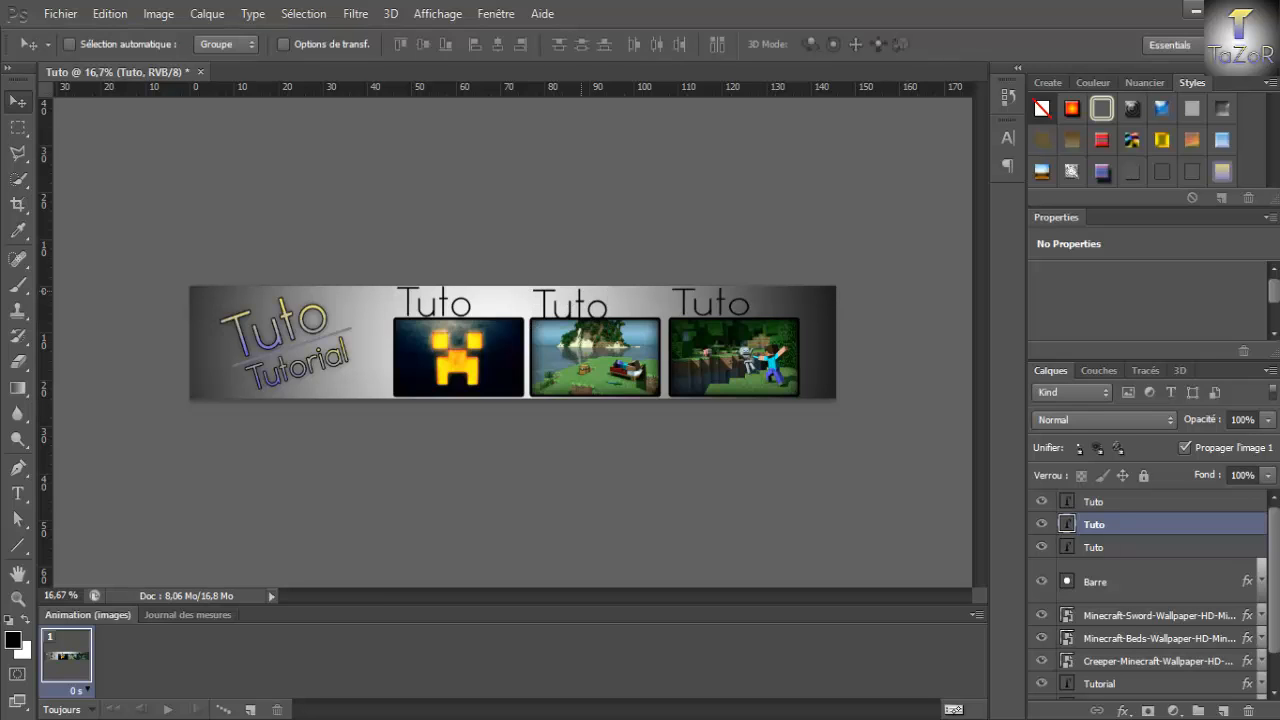
Apply the saved yellow-to-purple gradient style to the Beds image's Tuto caption and shift the caption slightly right and up.
{"action": "left_click", "coordinate": [1222, 172]}
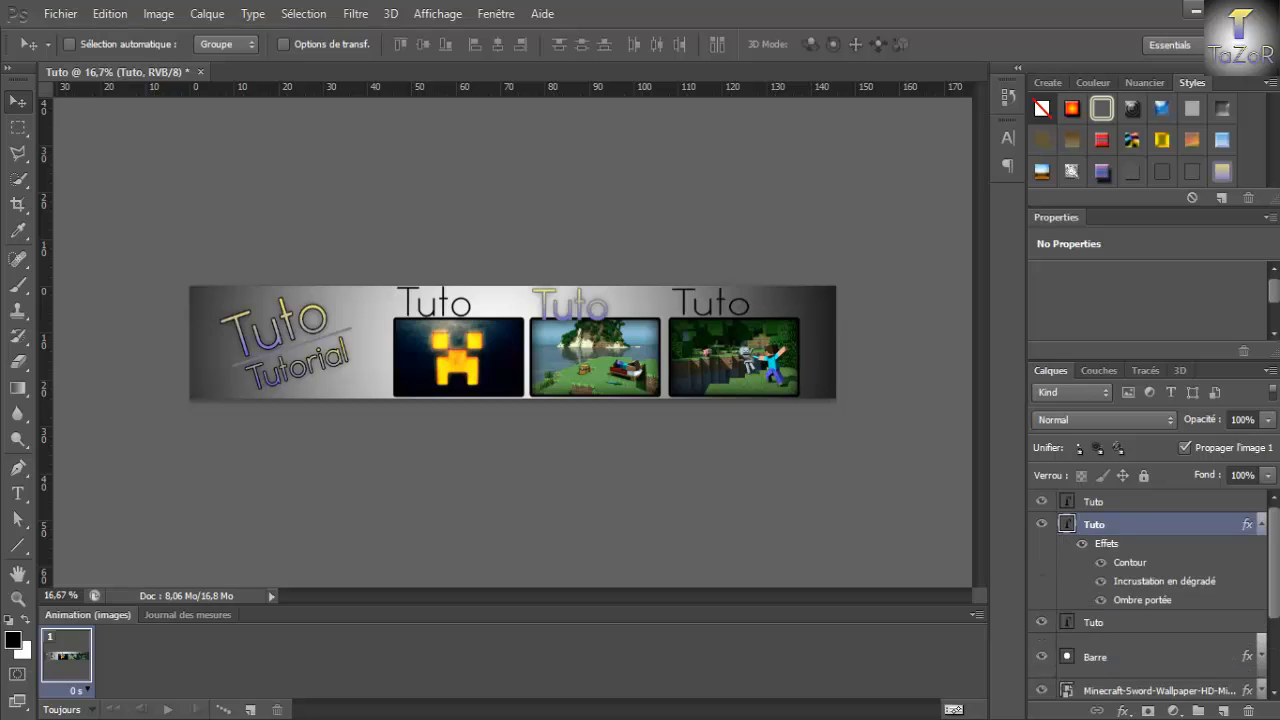
{"action": "left_click", "coordinate": [1262, 524]}
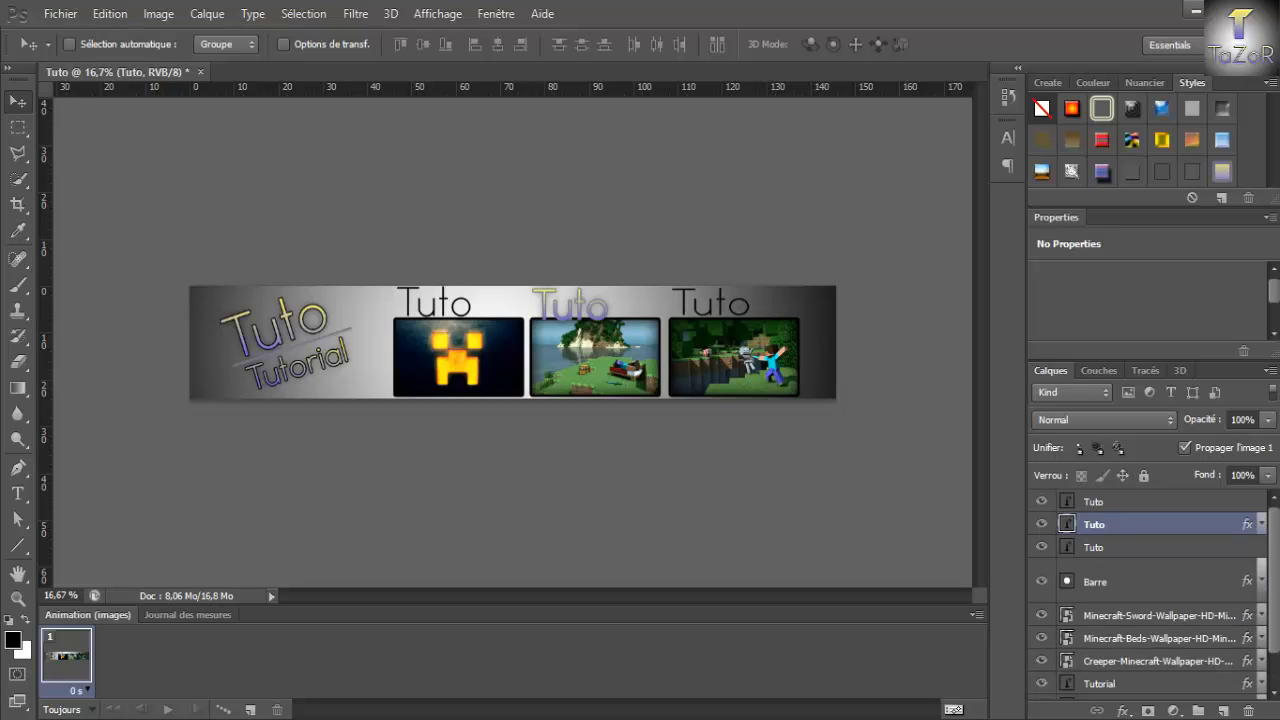
{"action": "left_click_drag", "start_coordinate": [642, 328], "coordinate": [651, 325]}
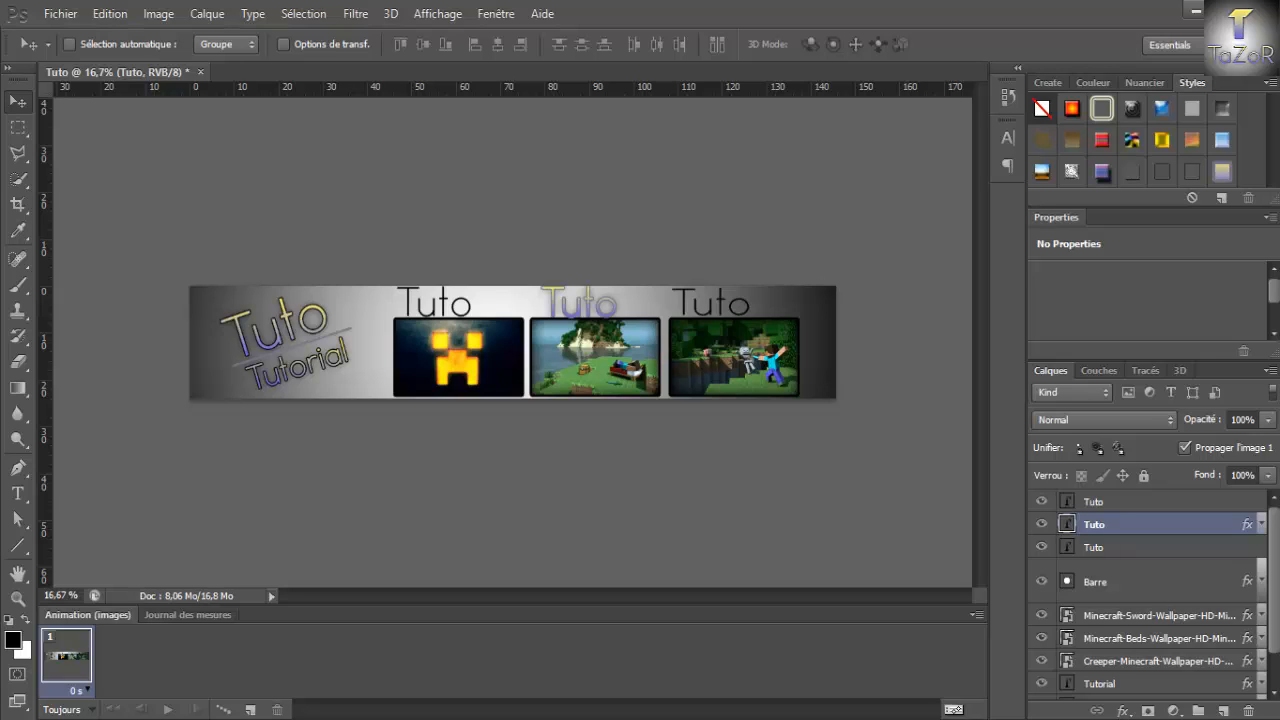
{"action": "double_click", "coordinate": [1176, 524]}
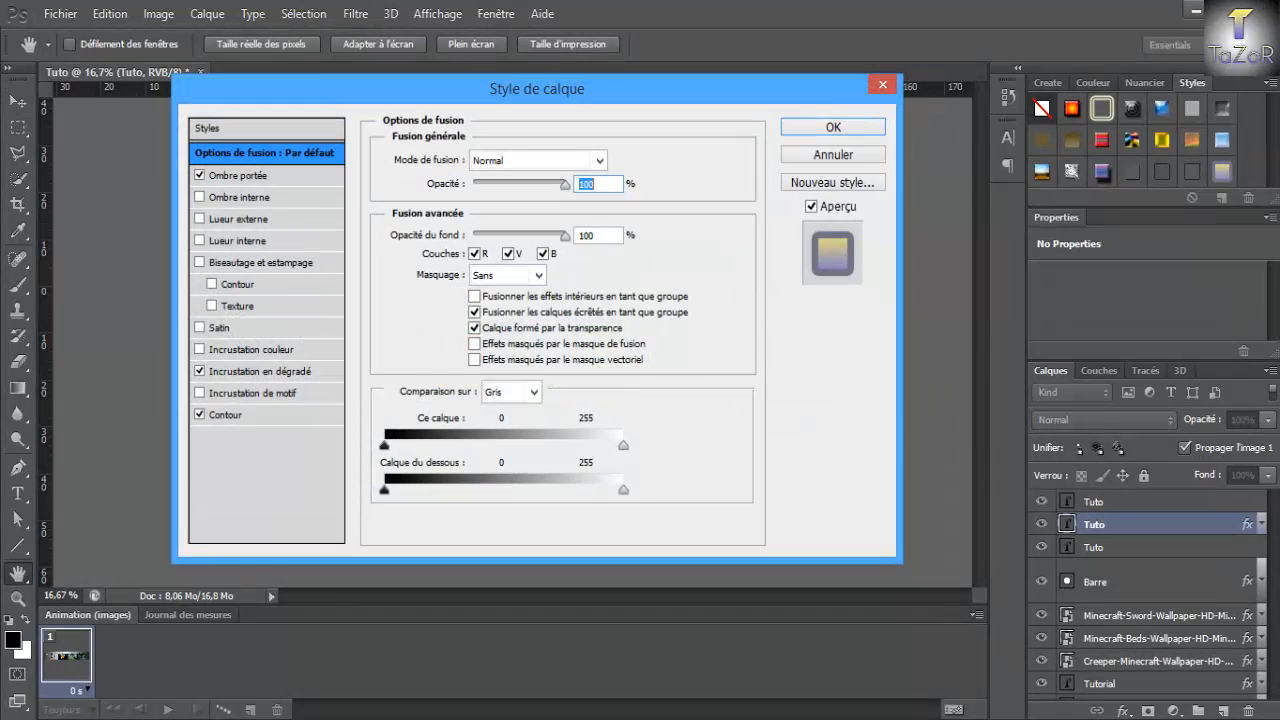
{"action": "left_click", "coordinate": [833, 182]}
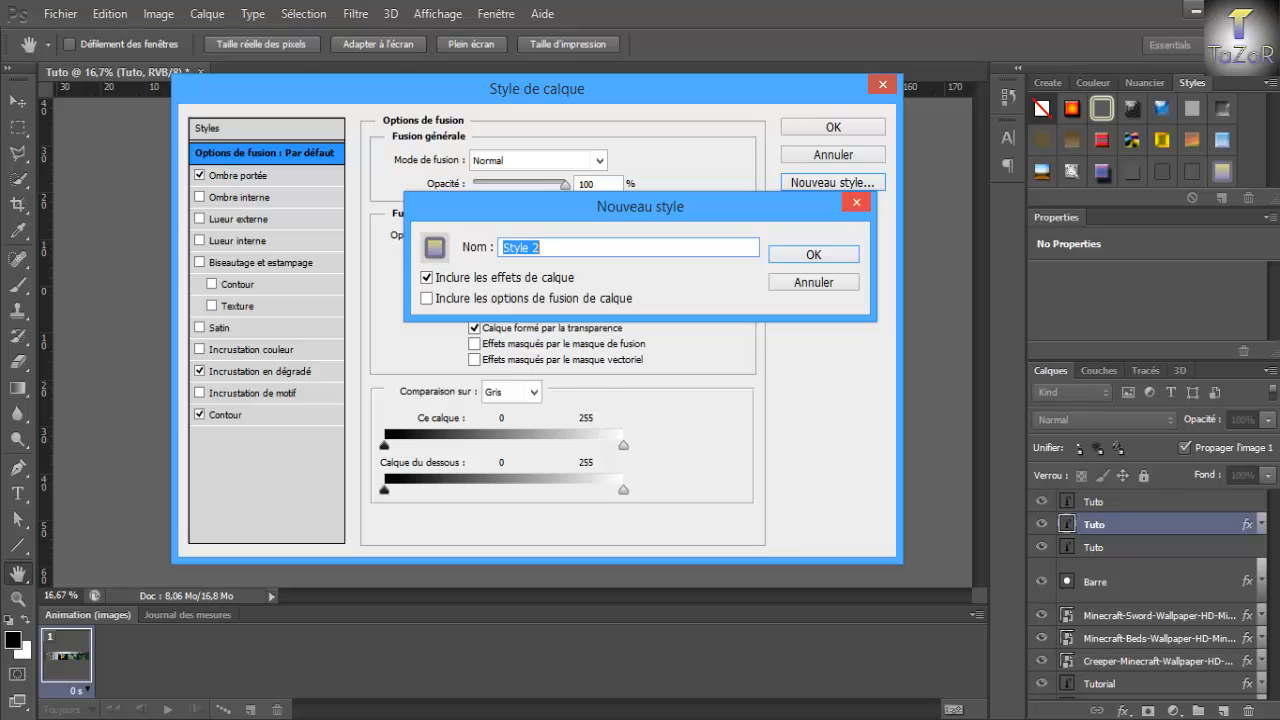
{"action": "key", "text": "Escape"}
{"action": "key", "text": "Escape"}
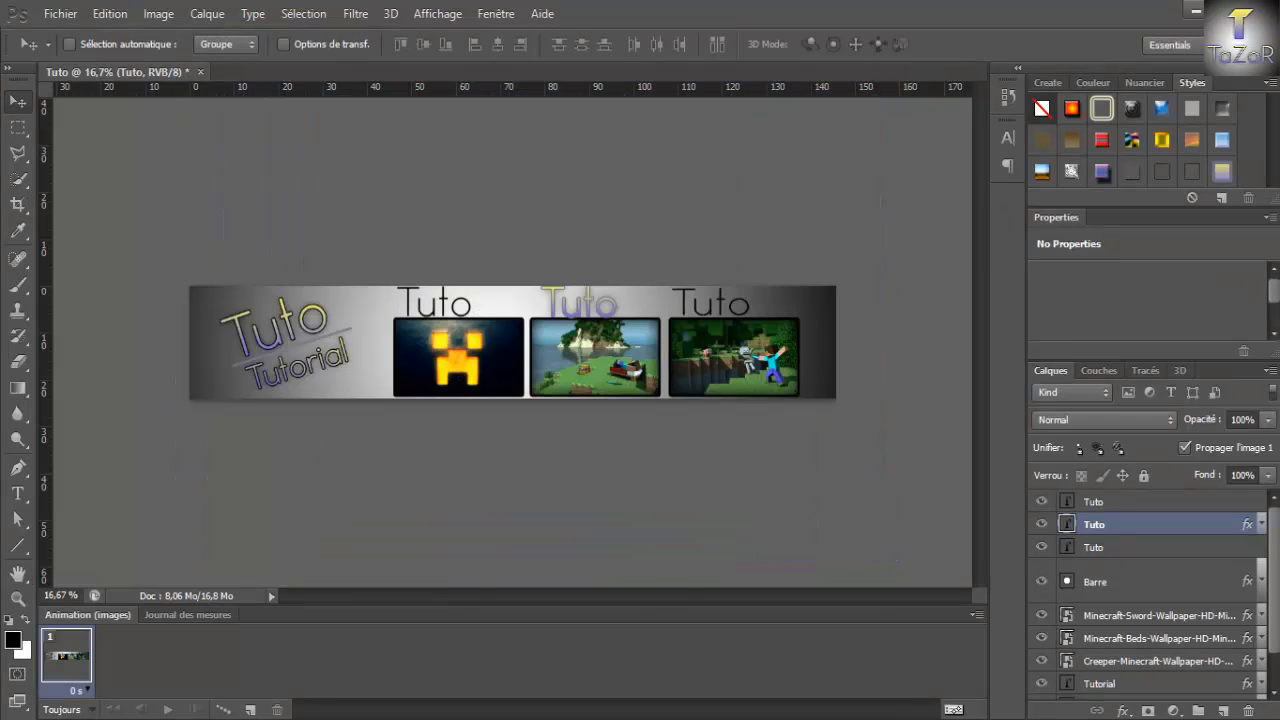
Apply the same yellow-to-purple gradient style to the Tuto captions above the Sword and Creeper images, collapsing their effect lists.
{"action": "left_click", "coordinate": [1150, 502]}
{"action": "left_click", "coordinate": [1222, 172]}
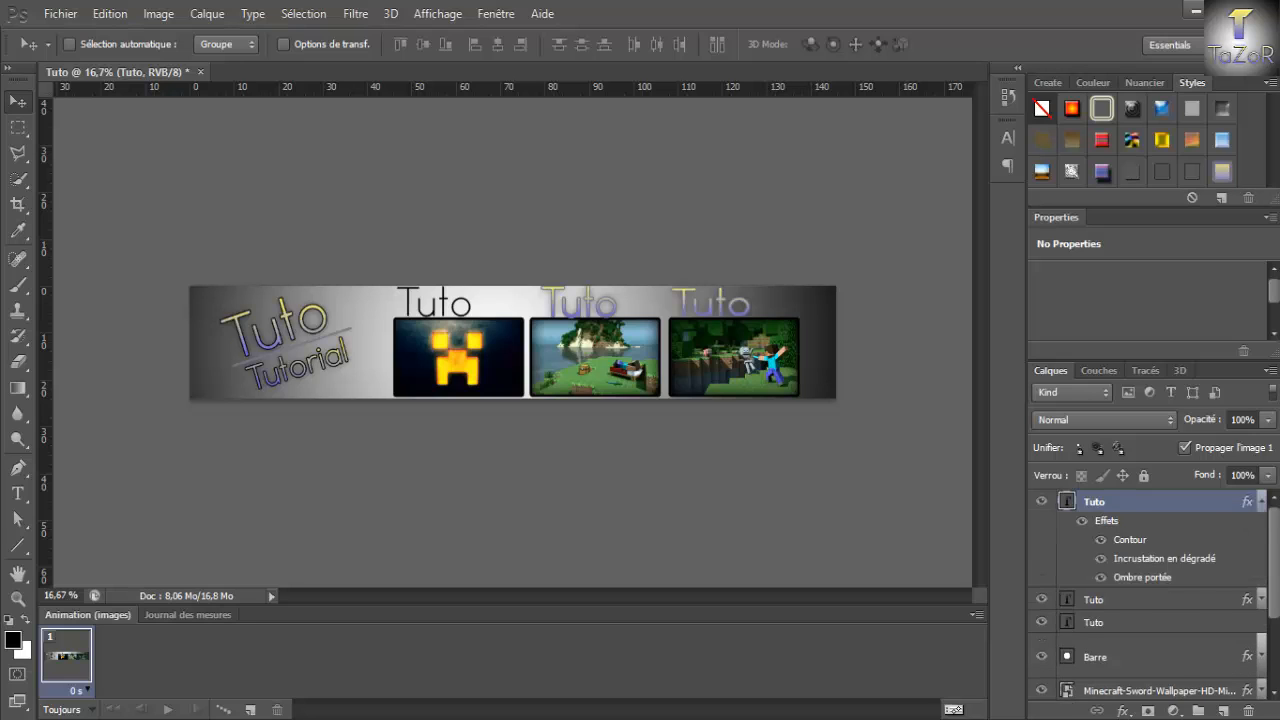
{"action": "left_click", "coordinate": [1262, 502]}
{"action": "left_click", "coordinate": [1150, 547]}
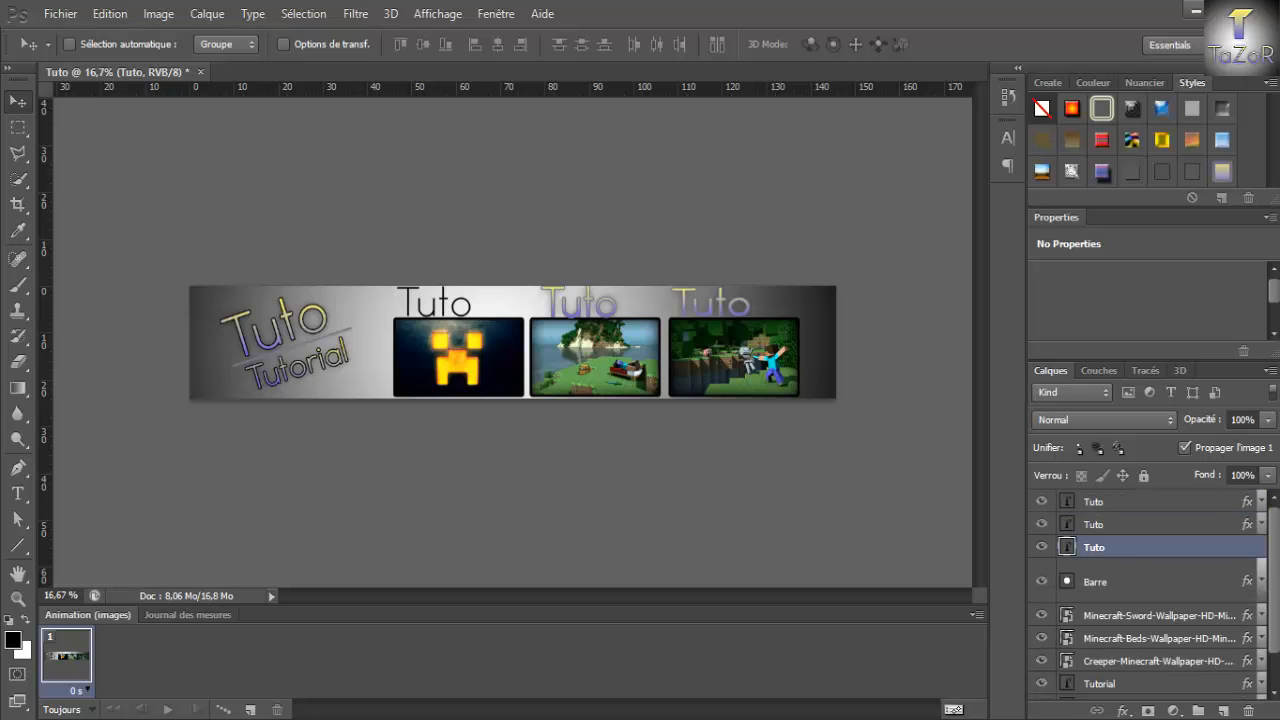
{"action": "left_click", "coordinate": [1222, 172]}
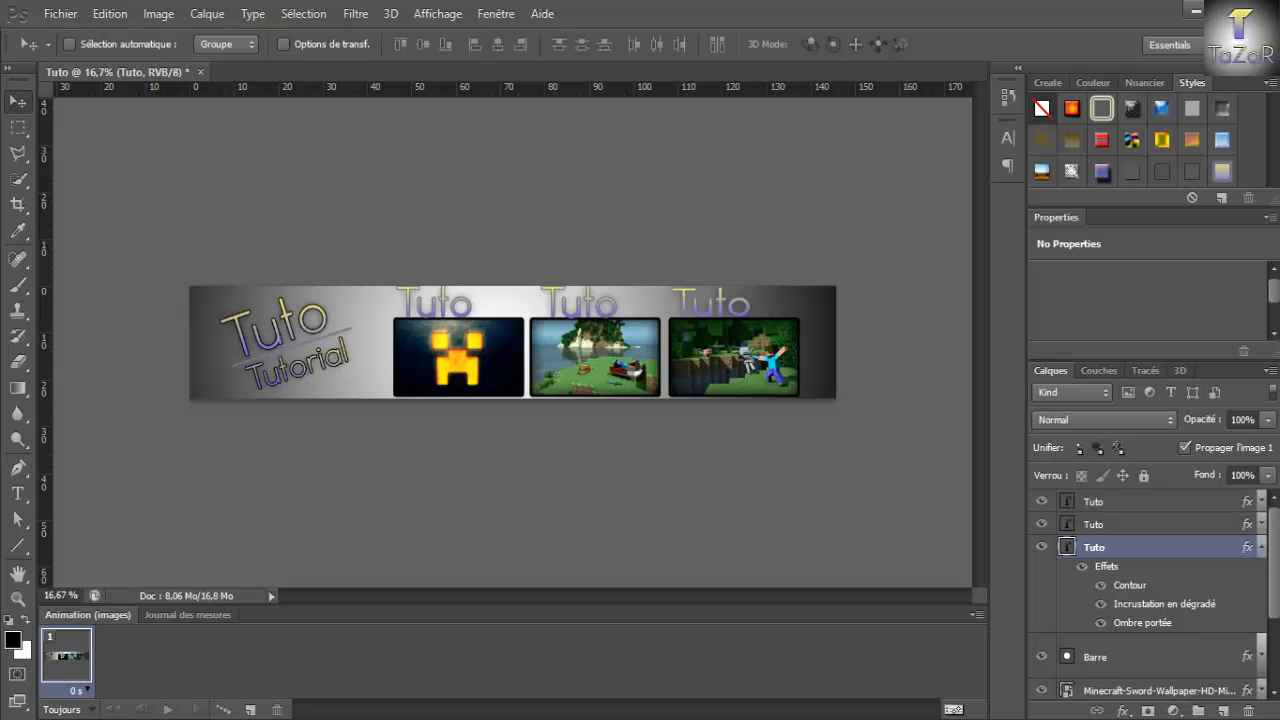
{"action": "left_click", "coordinate": [1262, 547]}
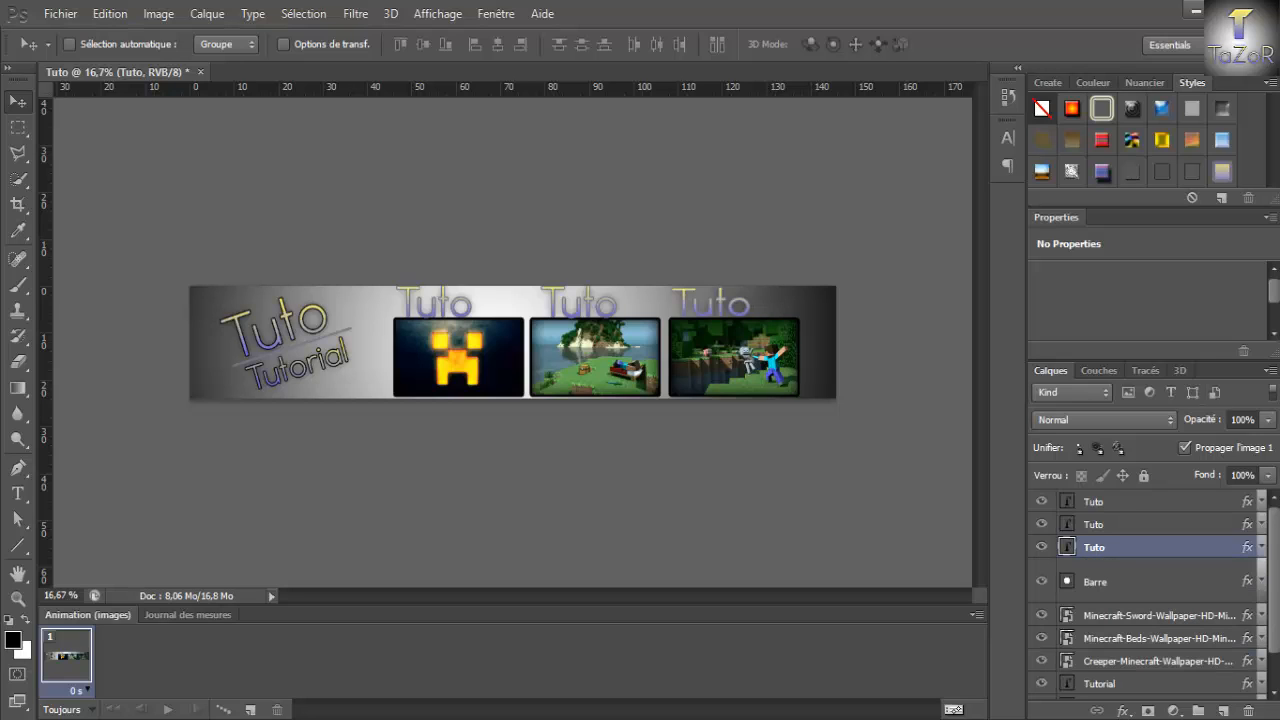